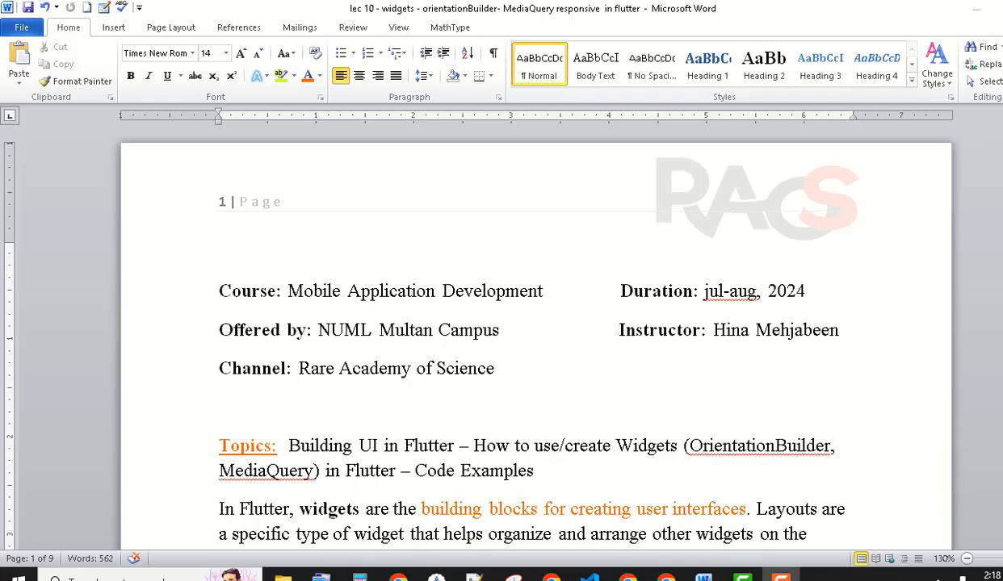
# Read through the introduction, marking OrientationBuilder and MediaQuery in the Topics line
pyautogui.scroll(-3, 532, 339)
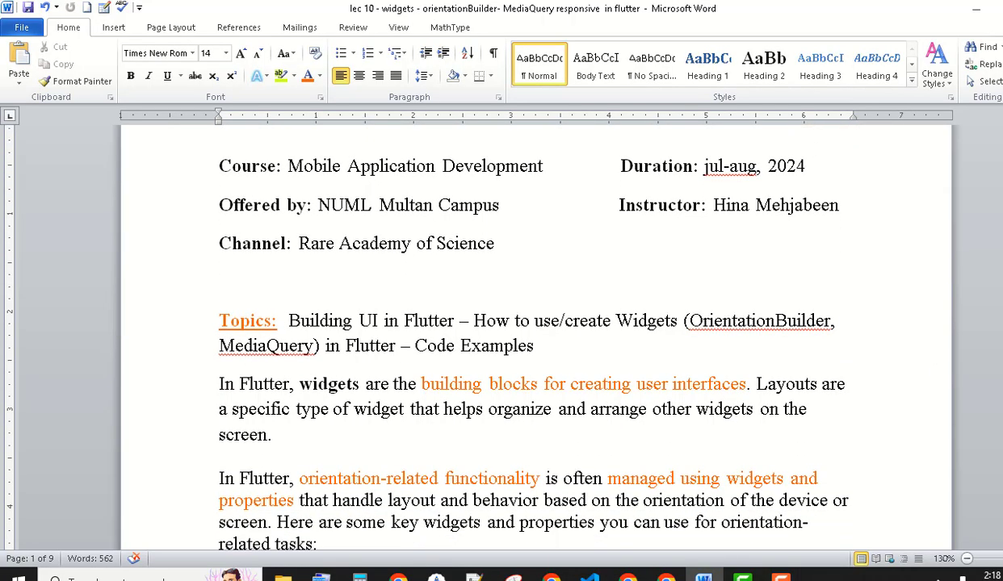
pyautogui.click(318, 544)
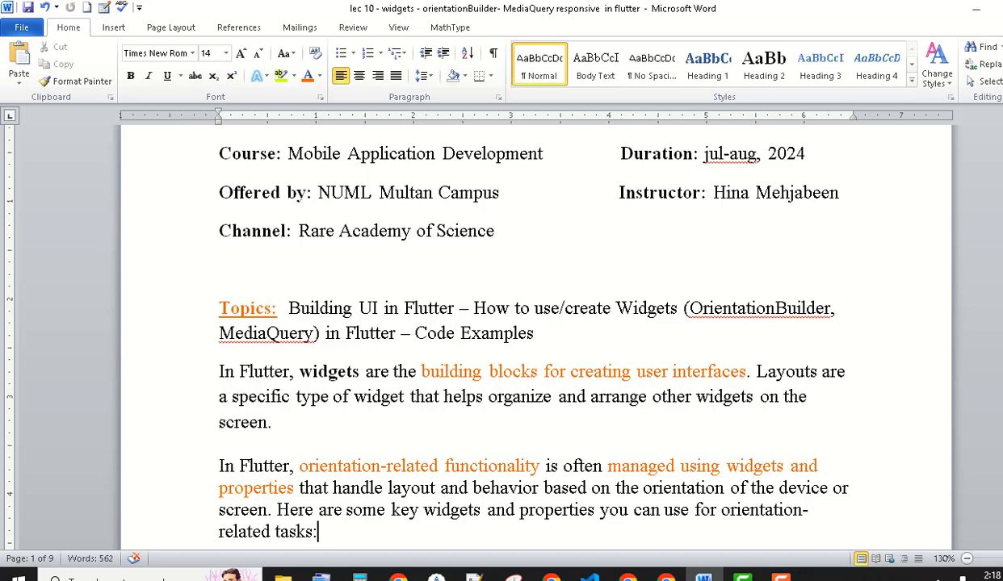
pyautogui.scroll(-3, 517, 323)
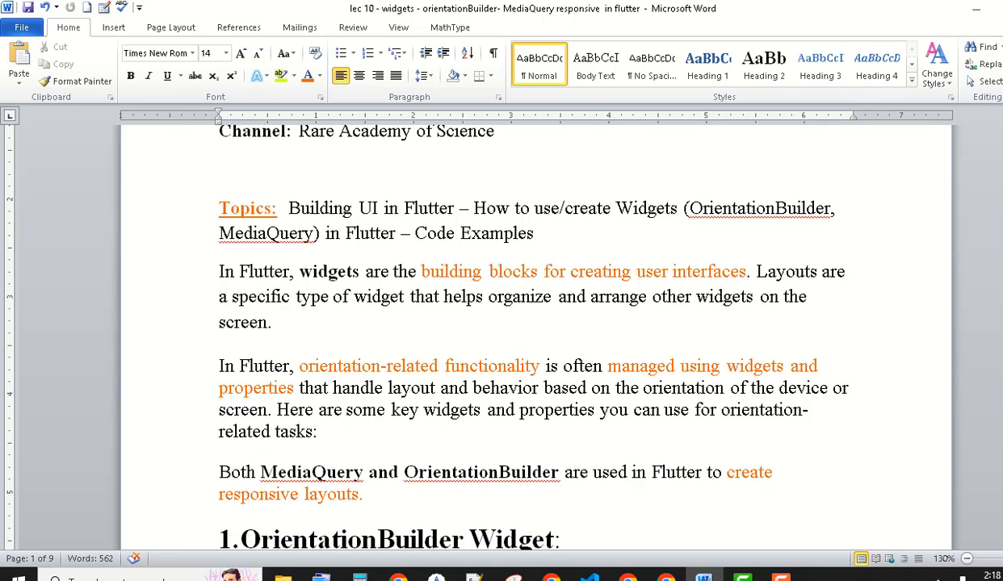
pyautogui.scroll(-1, 555, 327)
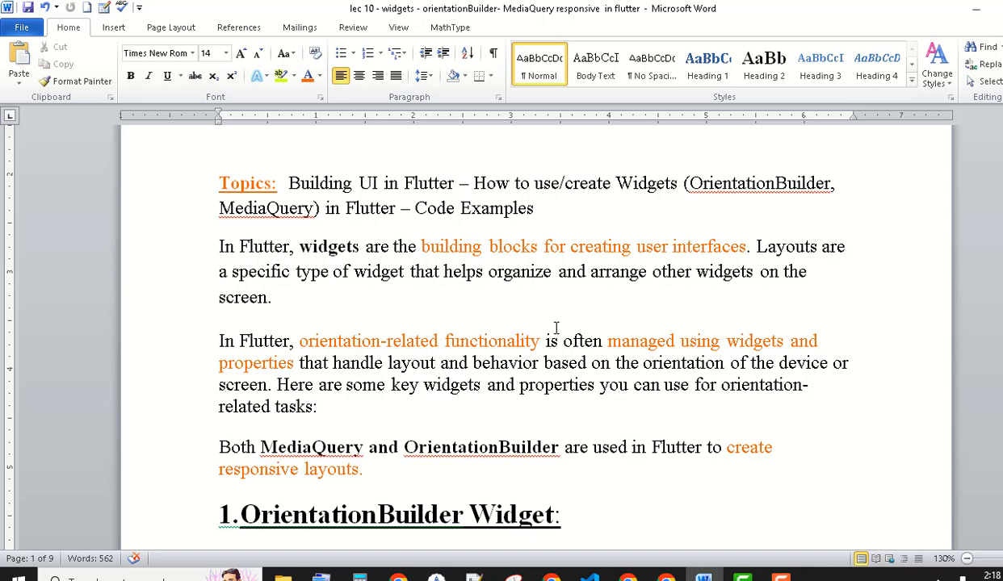
pyautogui.moveTo(688, 183); pyautogui.dragTo(801, 183)
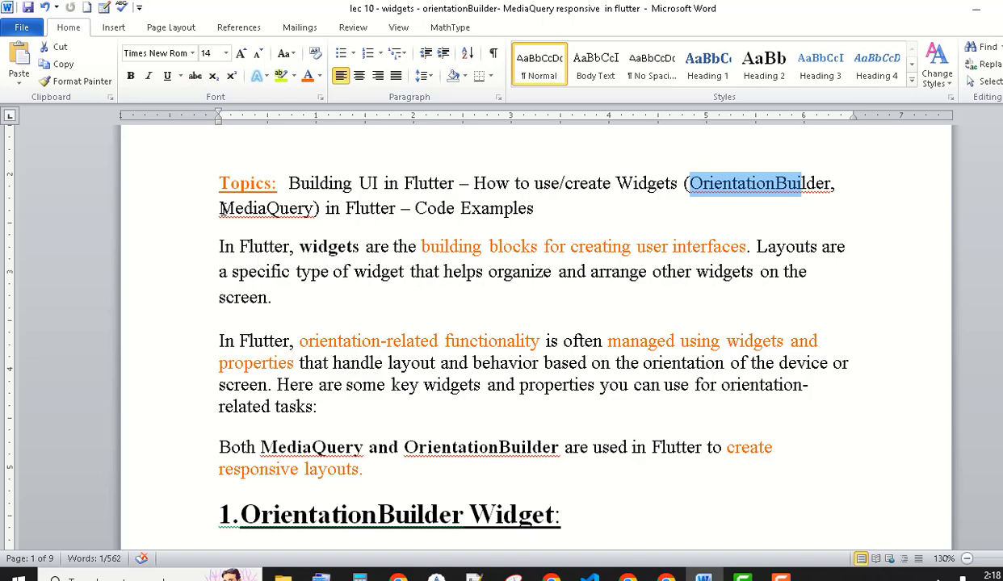
pyautogui.moveTo(221, 207); pyautogui.dragTo(295, 208)
pyautogui.click(361, 208)
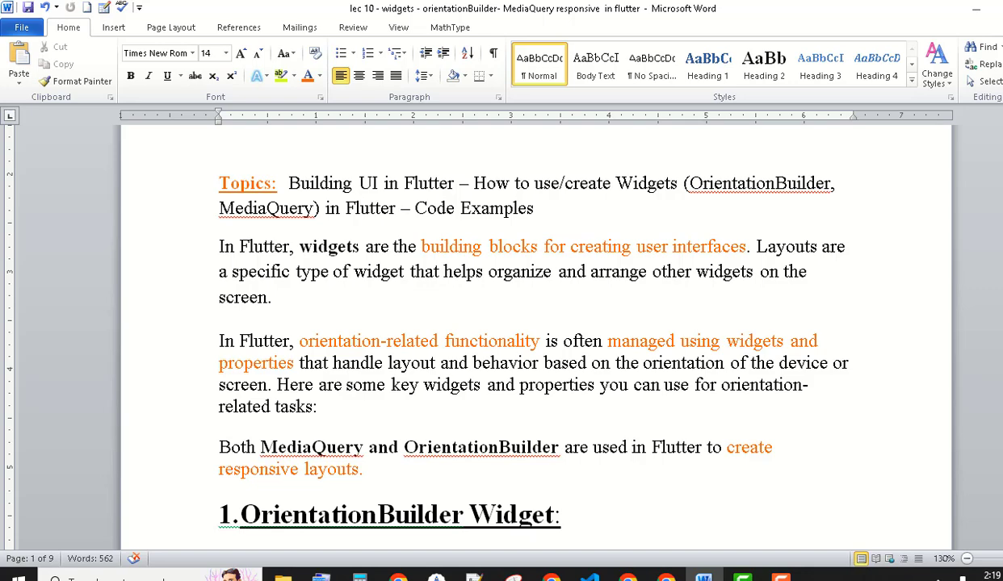
# Scroll down to the '1.OrientationBuilder Widget' heading
pyautogui.scroll(-1, 537, 331)
pyautogui.scroll(-2, 536, 331)
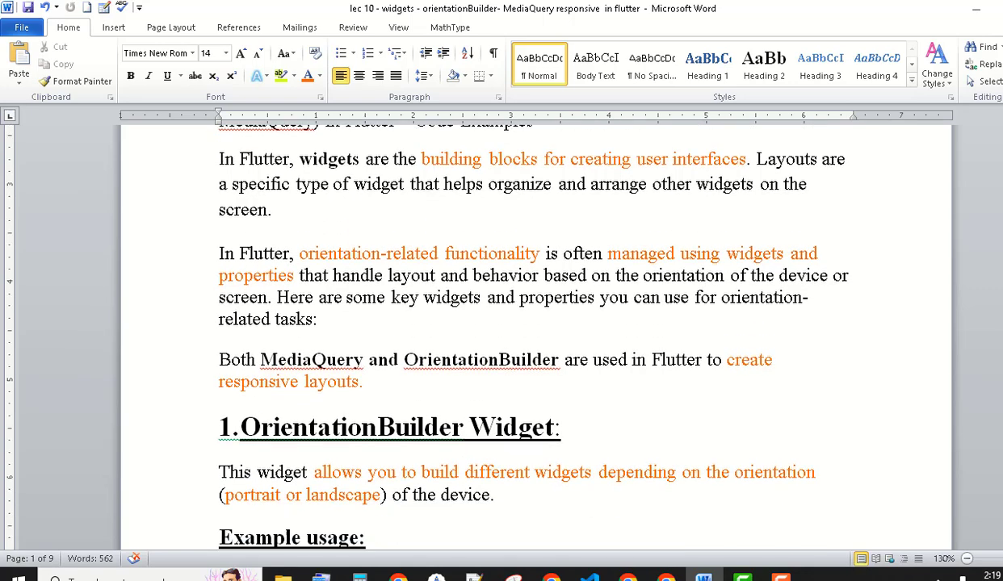
pyautogui.scroll(-2, 536, 331)
pyautogui.scroll(-2, 536, 331)
pyautogui.scroll(-2, 549, 319)
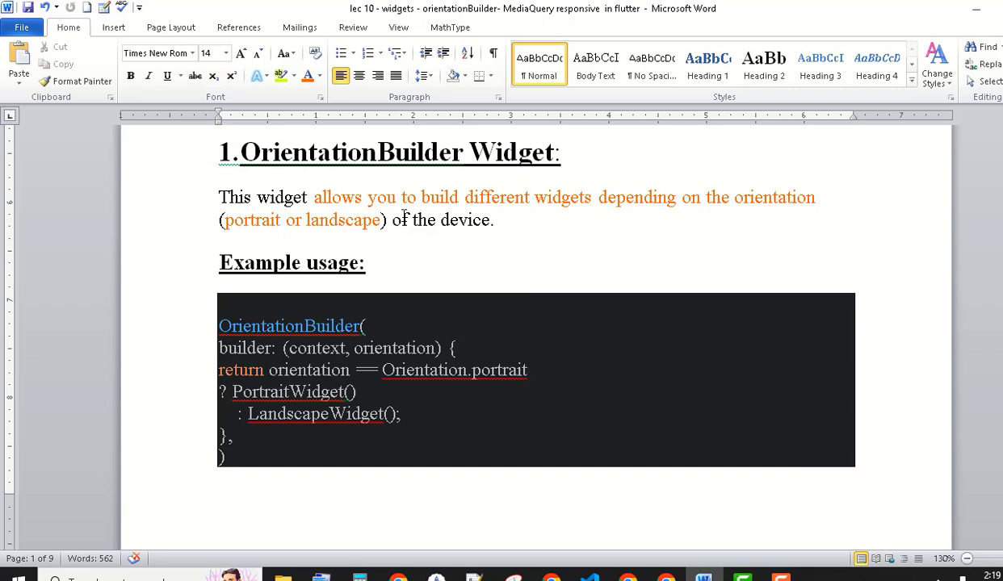
# Point out the widget description, then mark OrientationBuilder and its context, orientation parameters
pyautogui.click(619, 202)
pyautogui.click(397, 217)
pyautogui.moveTo(361, 325); pyautogui.dragTo(219, 325)
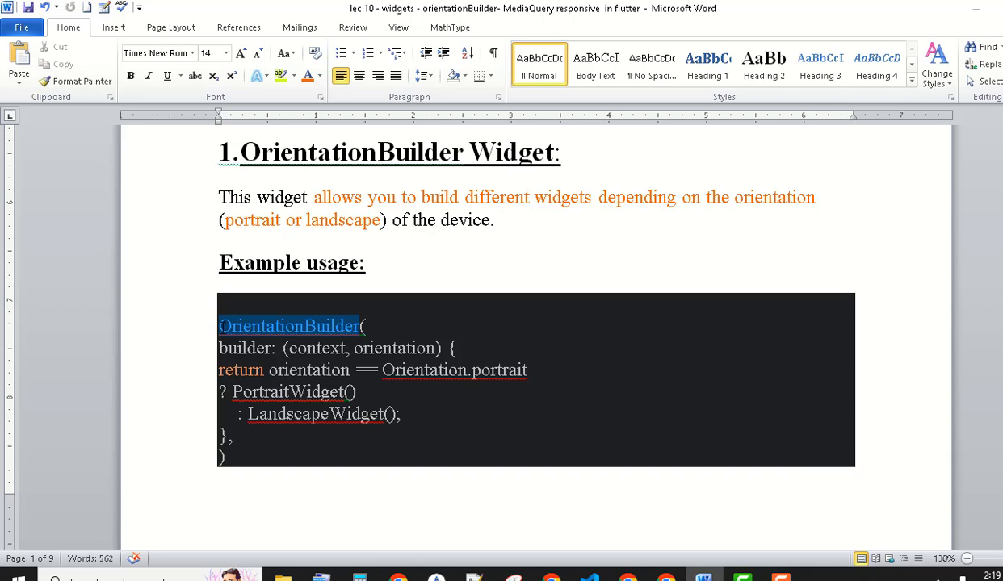
pyautogui.click(246, 348)
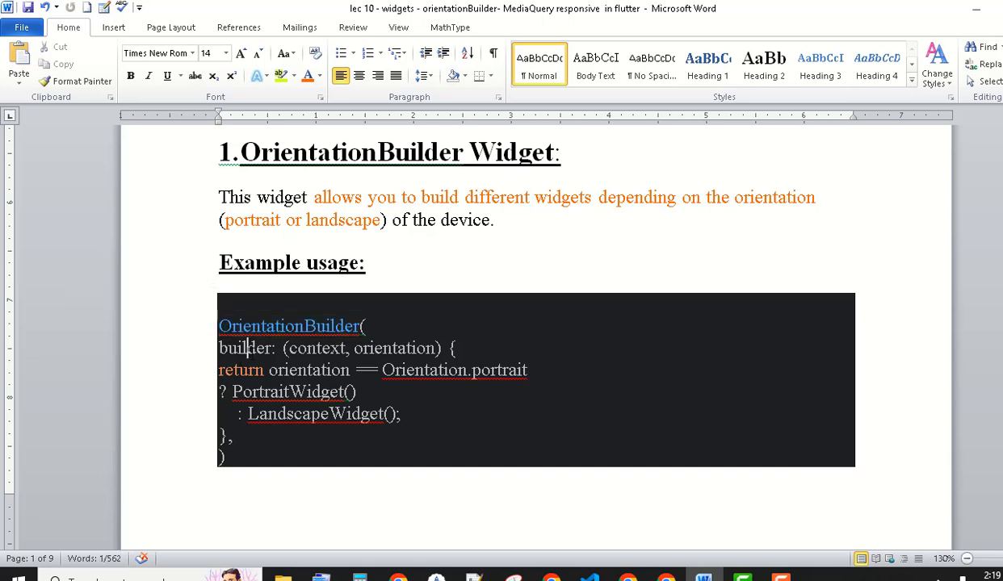
pyautogui.moveTo(288, 348); pyautogui.dragTo(411, 347)
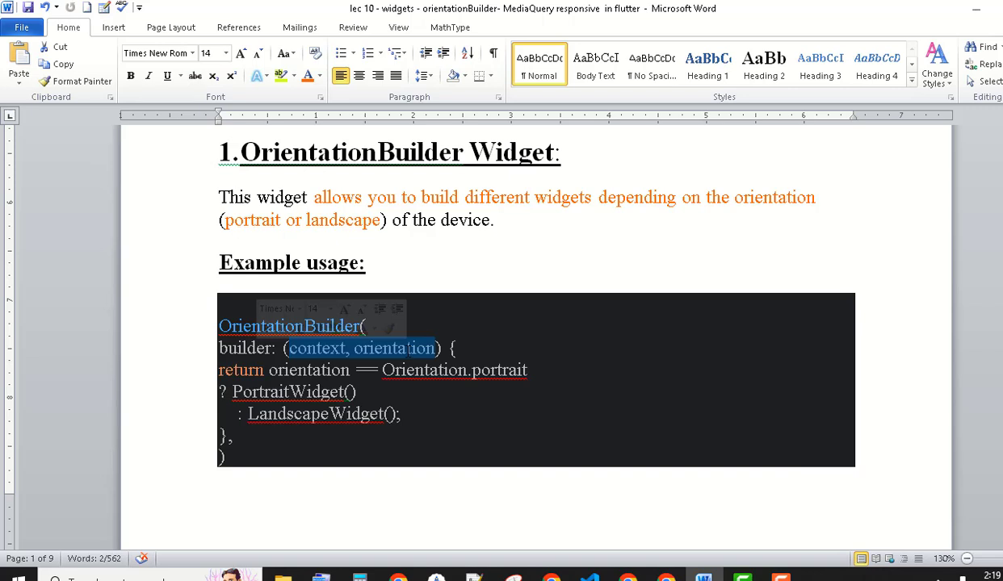
pyautogui.click(398, 344)
# Mark the return expression: the Orientation.portrait check, PortraitWidget() and LandscapeWidget();
pyautogui.moveTo(267, 370); pyautogui.dragTo(402, 415)
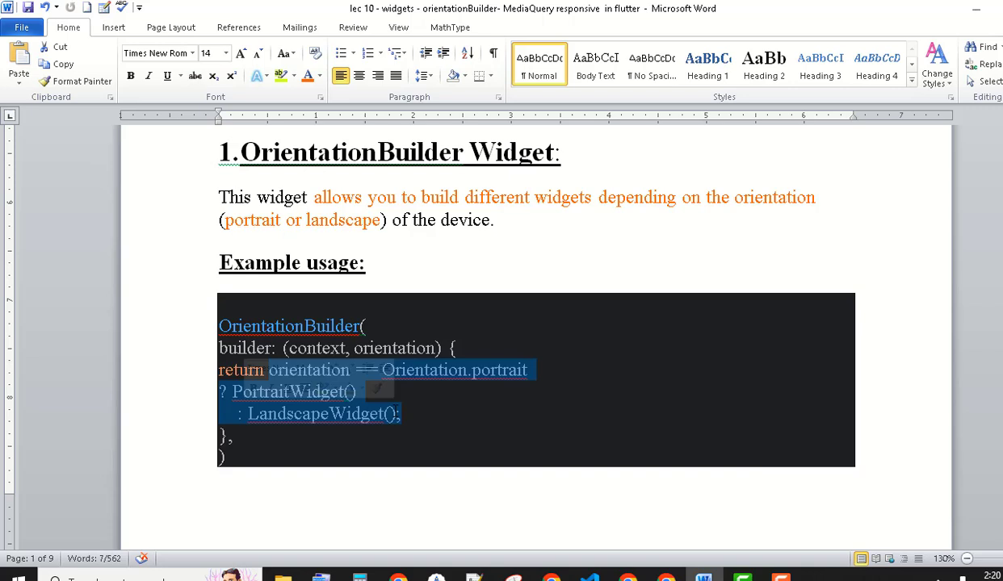
pyautogui.scroll(-3, 492, 311)
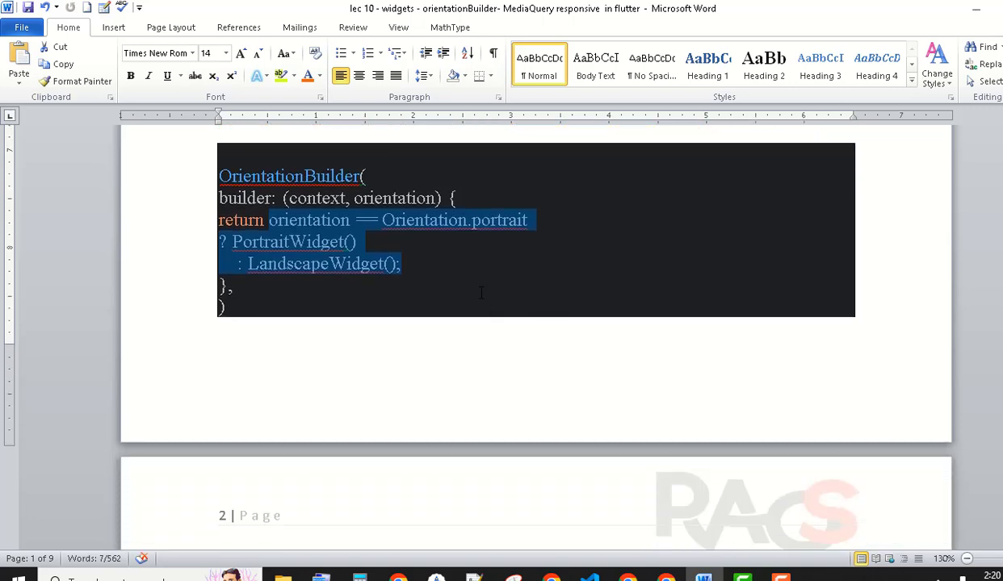
pyautogui.click(467, 284)
pyautogui.moveTo(269, 219); pyautogui.dragTo(513, 222)
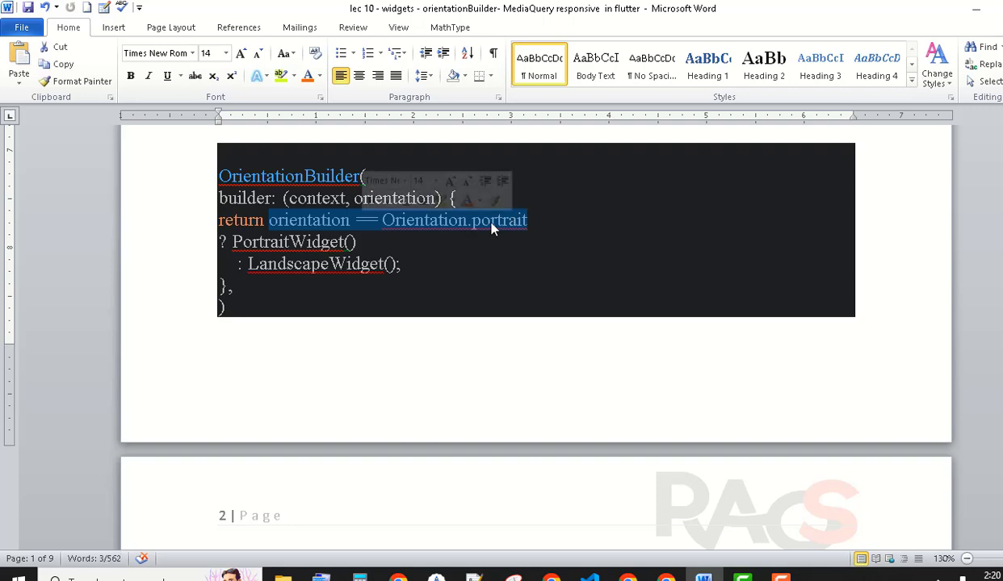
pyautogui.click(230, 242)
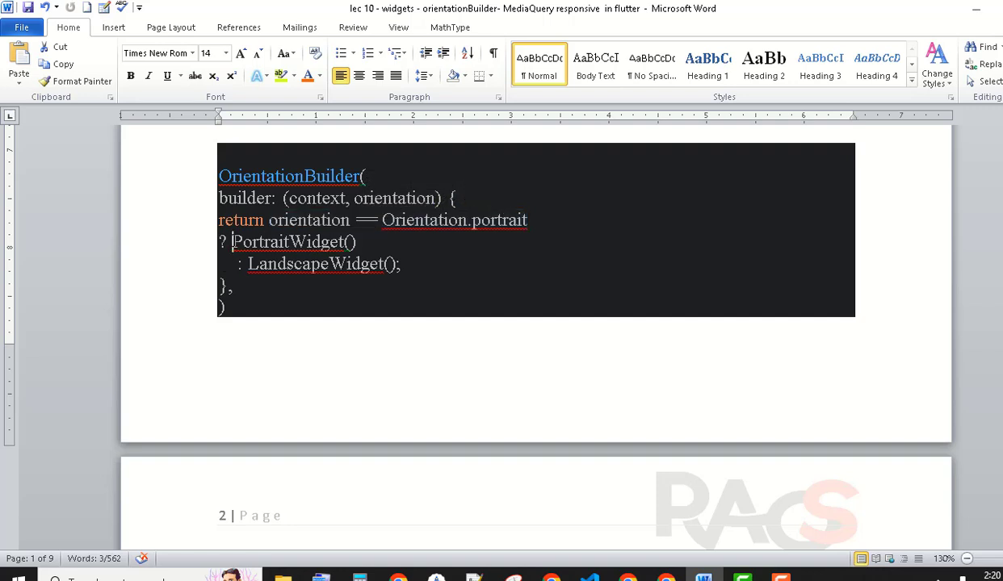
pyautogui.moveTo(232, 242); pyautogui.dragTo(356, 241)
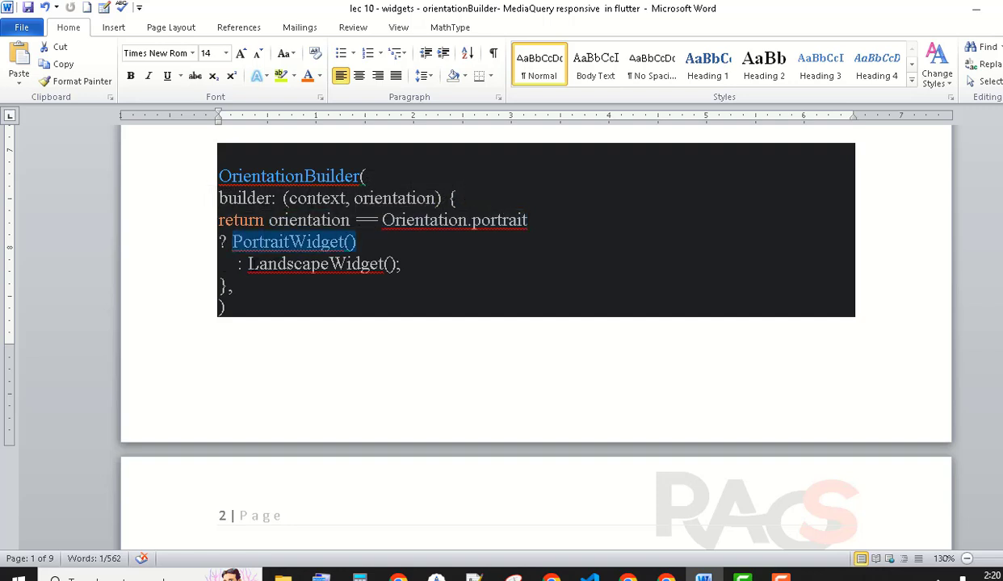
pyautogui.click(248, 264)
pyautogui.moveTo(247, 263); pyautogui.dragTo(400, 263)
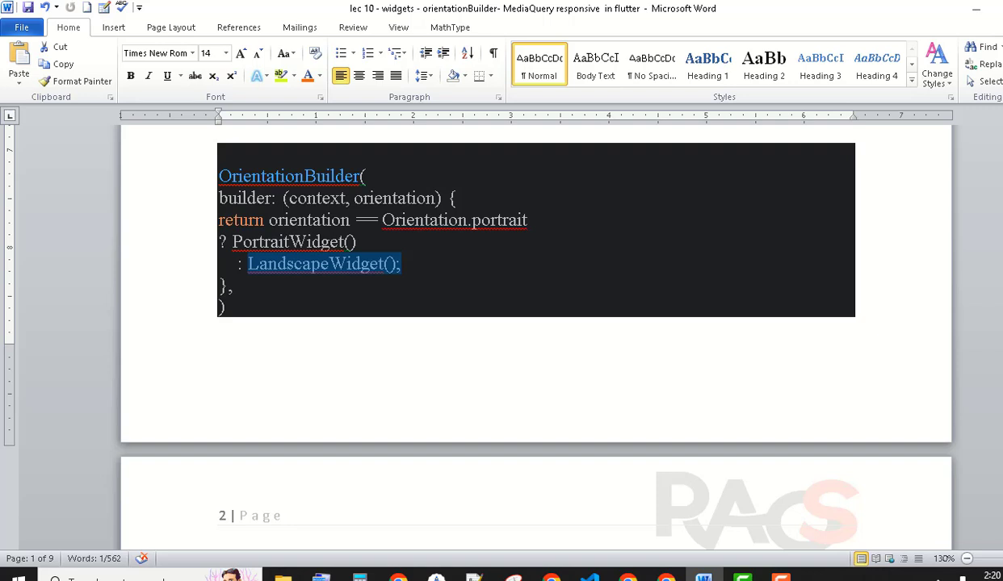
# Scroll to the page 2 Example code and mark the main function lines
pyautogui.scroll(-1, 517, 323)
pyautogui.scroll(-1, 516, 323)
pyautogui.scroll(-2, 517, 323)
pyautogui.scroll(-2, 517, 323)
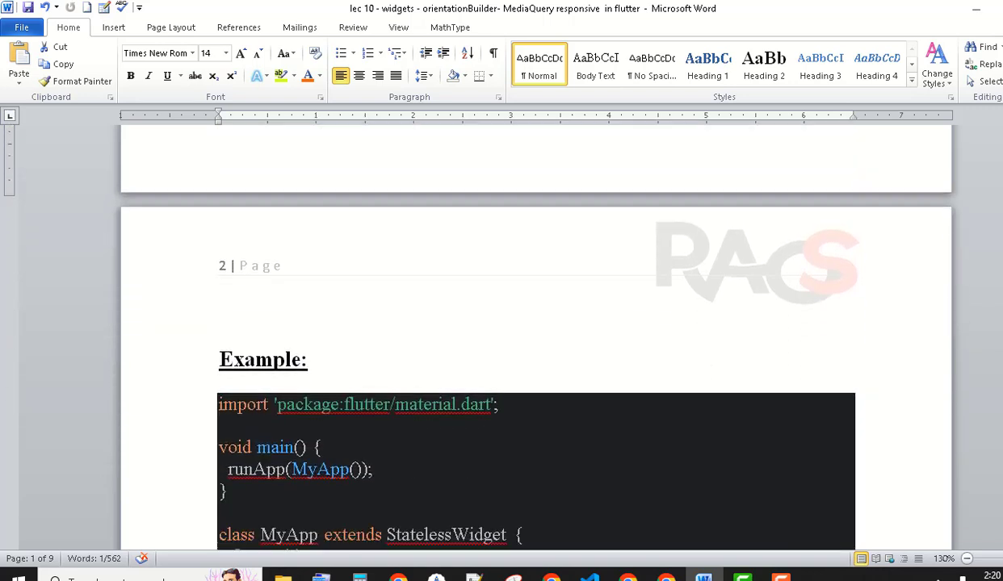
pyautogui.scroll(-2, 398, 281)
pyautogui.scroll(-2, 398, 281)
pyautogui.scroll(-1, 398, 281)
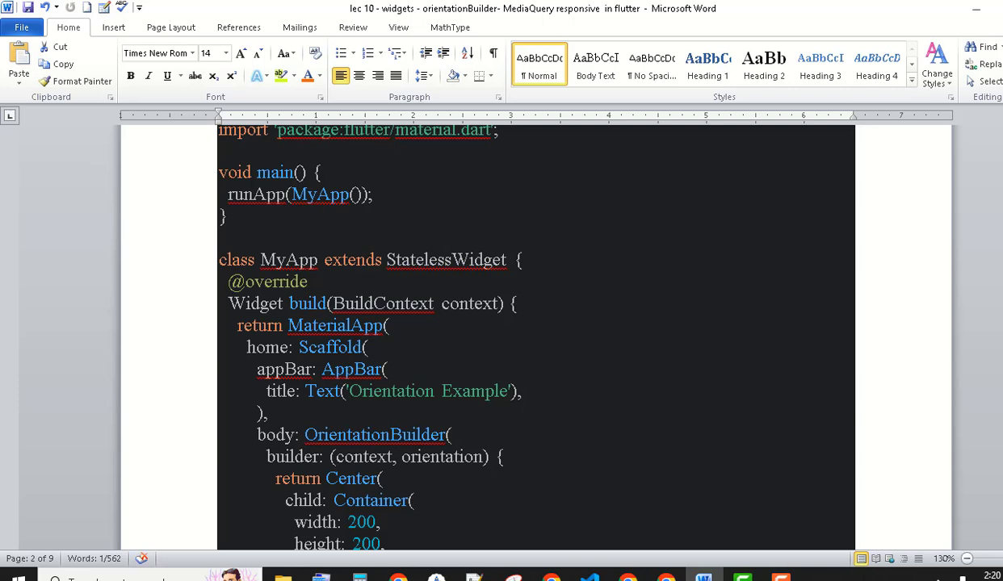
pyautogui.scroll(1, 926, 331)
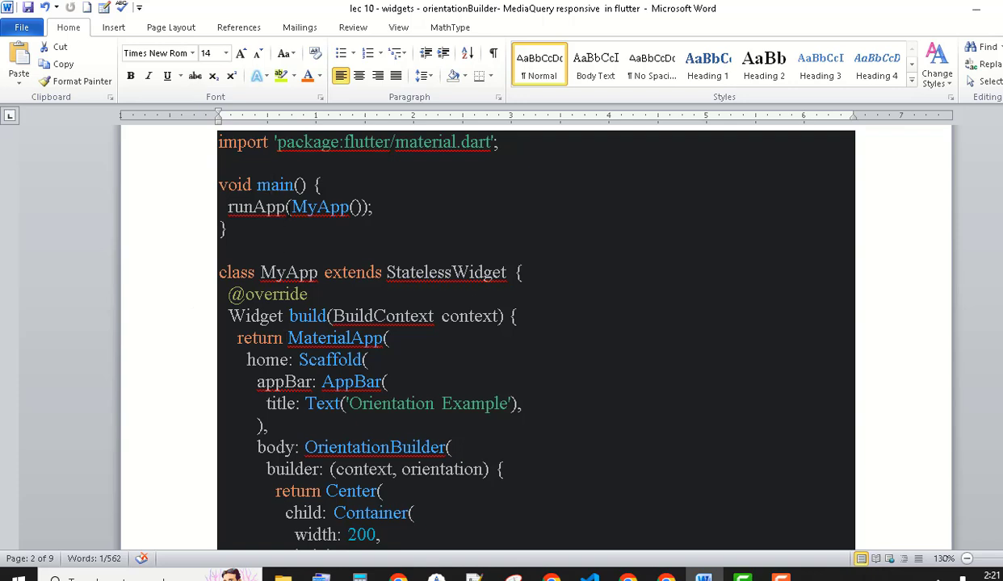
pyautogui.tripleClick(285, 211)
pyautogui.click(285, 212)
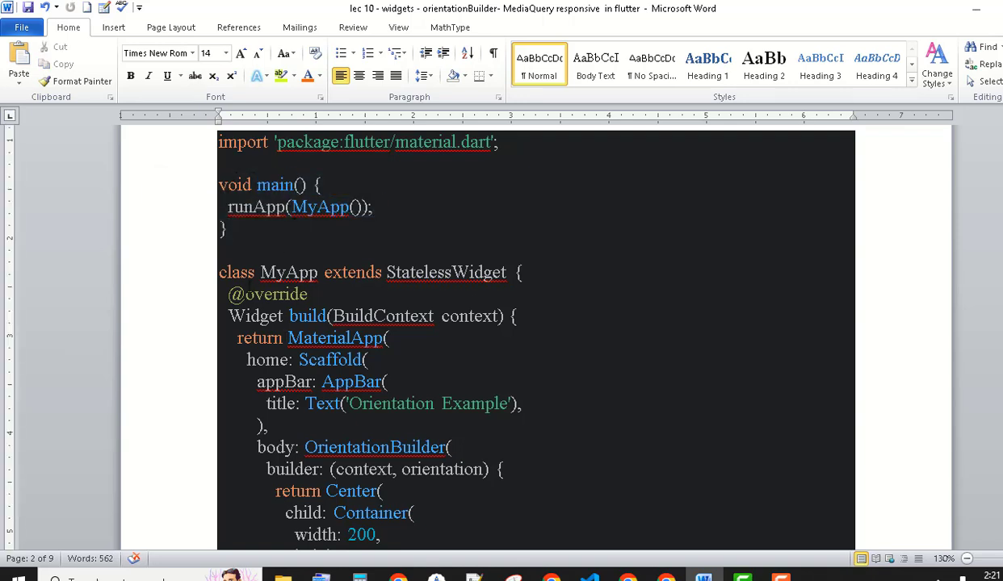
# Mark StatelessWidget, build, MaterialApp, Scaffold, AppBar and the 'Orientation Example' title in turn
pyautogui.moveTo(386, 273); pyautogui.dragTo(506, 273)
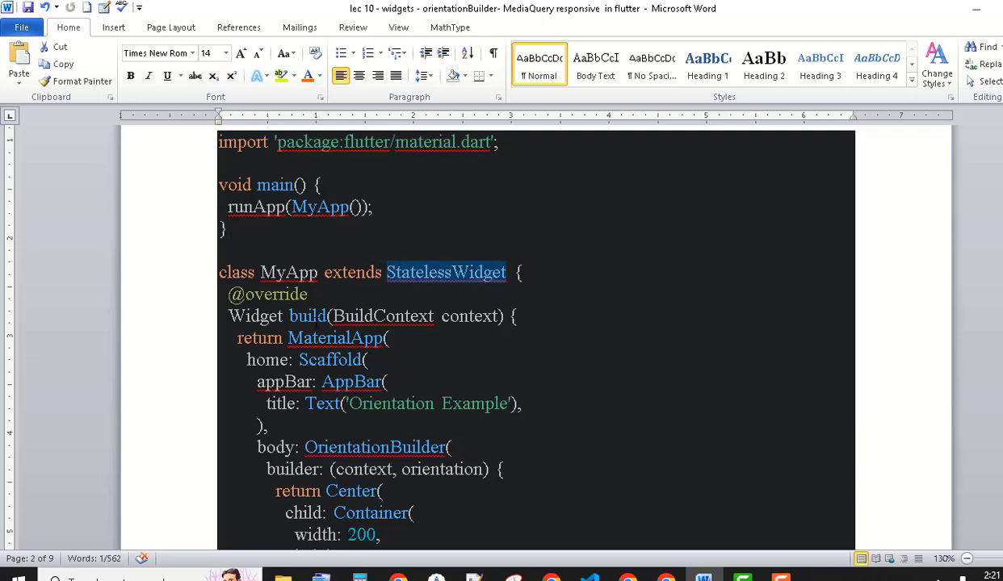
pyautogui.moveTo(289, 315); pyautogui.dragTo(388, 337)
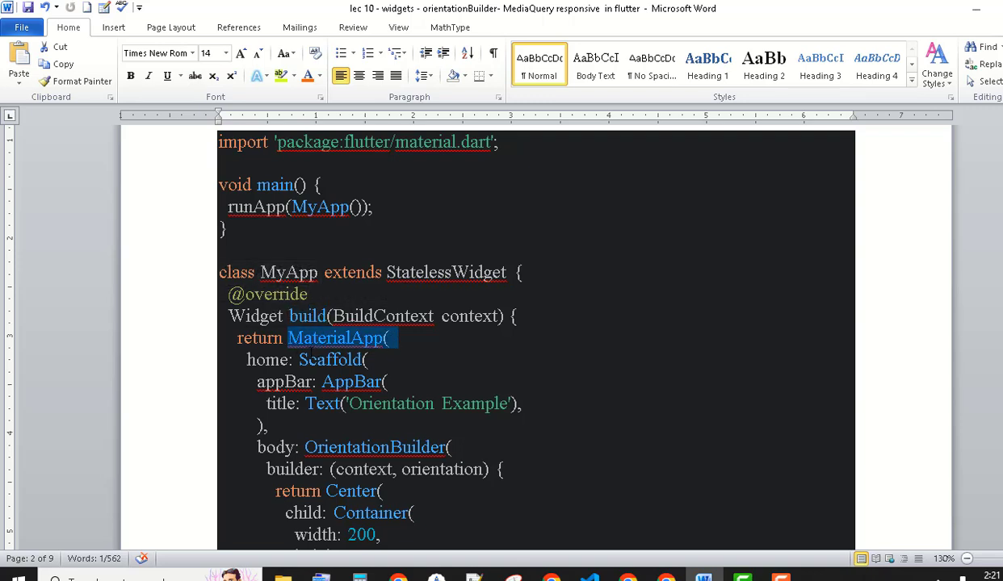
pyautogui.moveTo(299, 359); pyautogui.dragTo(369, 360)
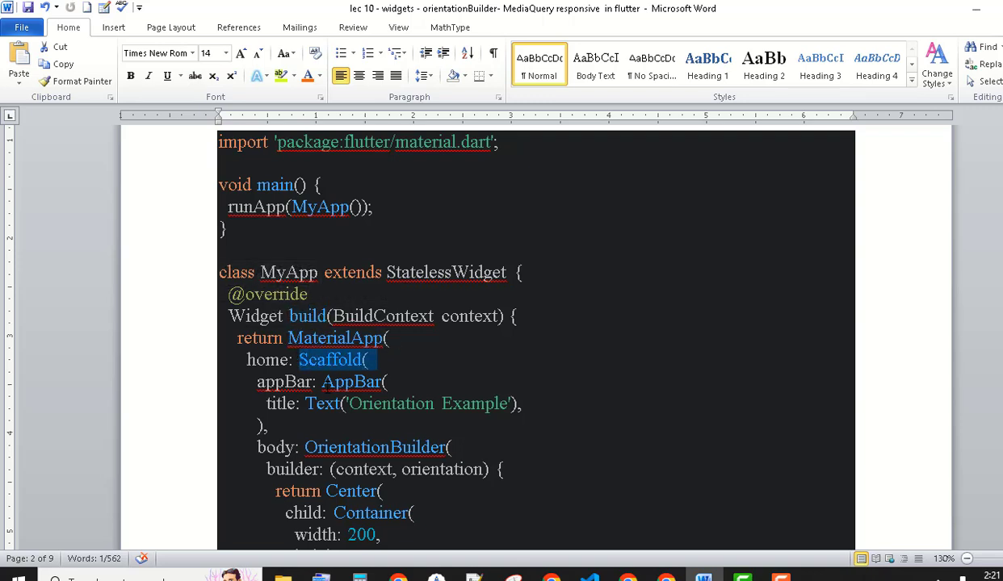
pyautogui.moveTo(323, 381); pyautogui.dragTo(381, 381)
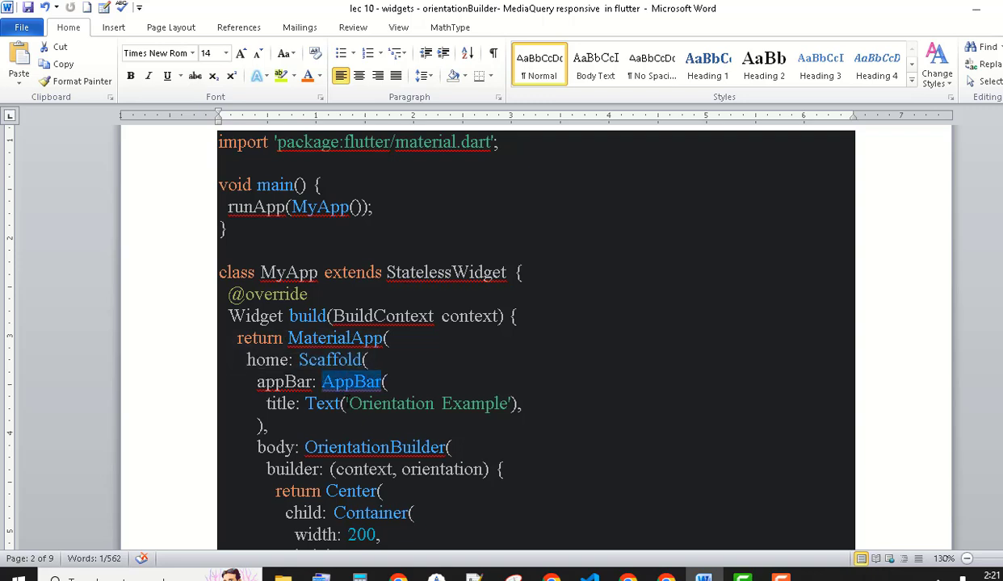
pyautogui.moveTo(347, 404); pyautogui.dragTo(510, 404)
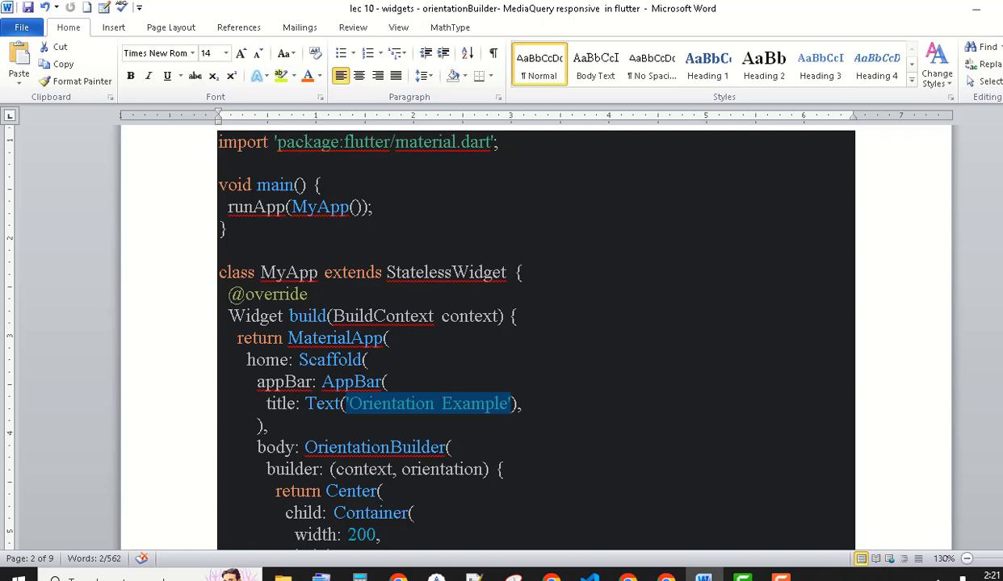
pyautogui.scroll(-2, 500, 339)
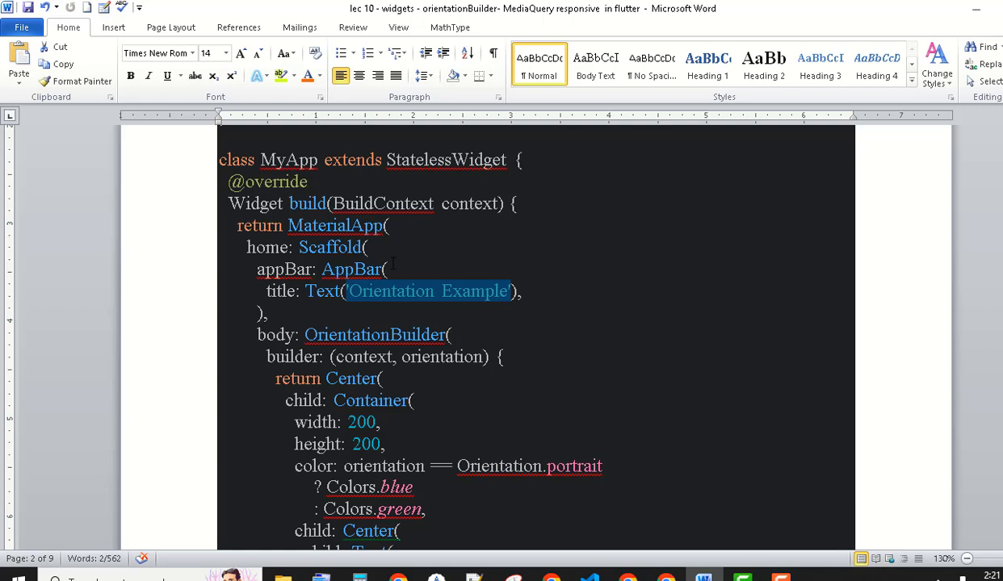
pyautogui.moveTo(391, 269); pyautogui.dragTo(234, 129)
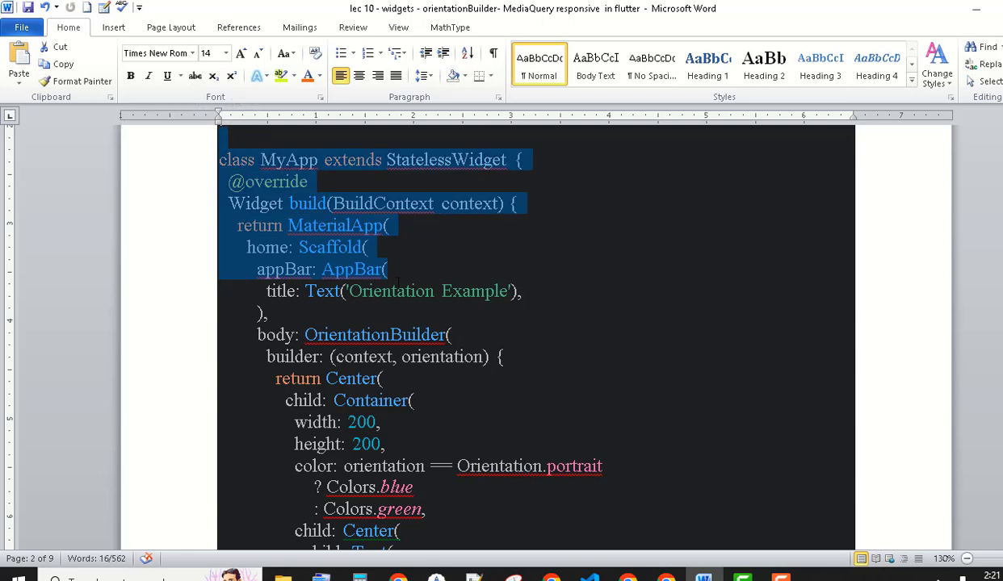
pyautogui.click(395, 281)
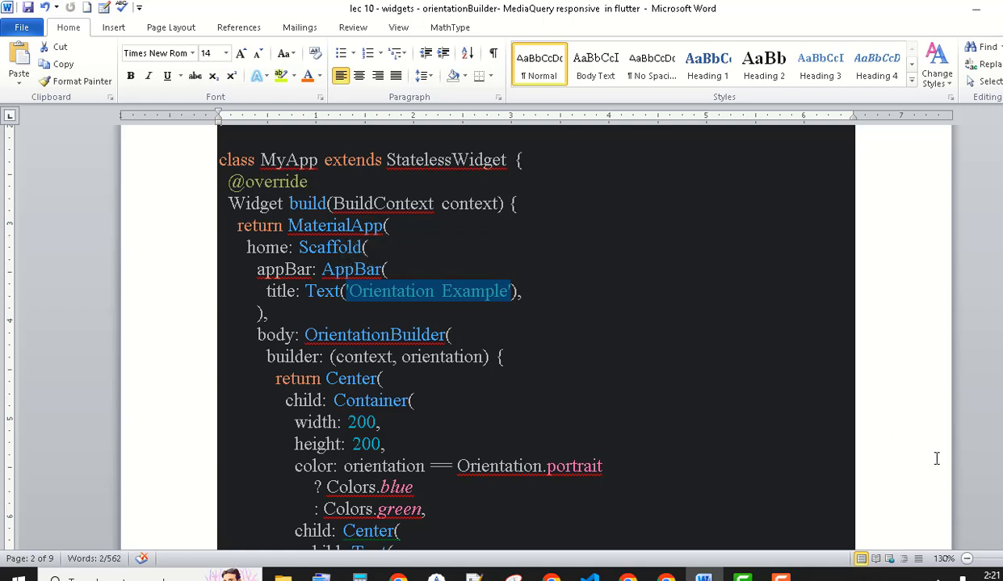
pyautogui.scroll(-1, 288, 309)
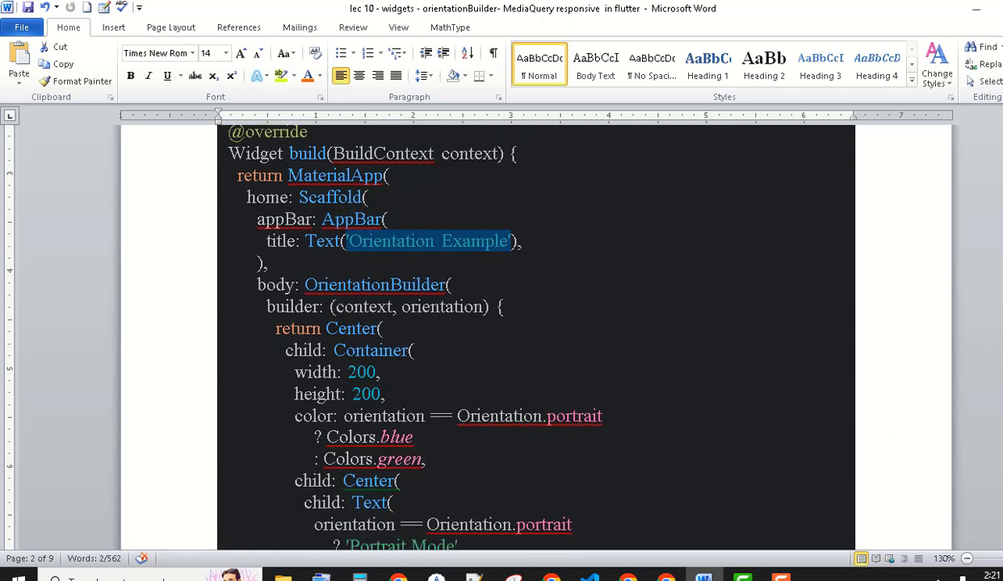
pyautogui.moveTo(257, 260)
pyautogui.mouseDown()
pyautogui.moveTo(483, 458)
pyautogui.moveTo(466, 474)
pyautogui.moveTo(460, 520)
pyautogui.mouseUp()
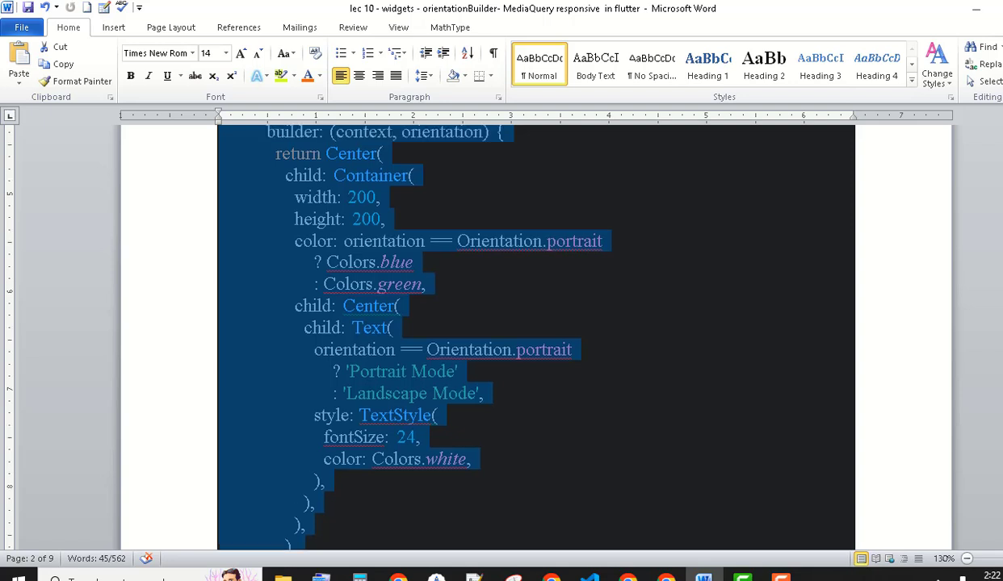
pyautogui.scroll(2, 536, 337)
pyautogui.click(416, 257)
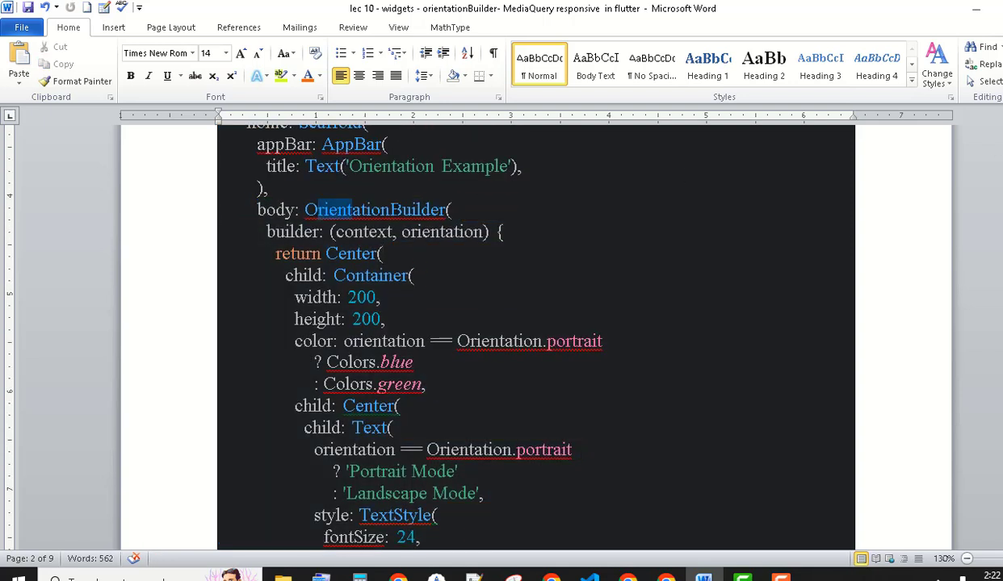
pyautogui.moveTo(317, 210); pyautogui.dragTo(444, 210)
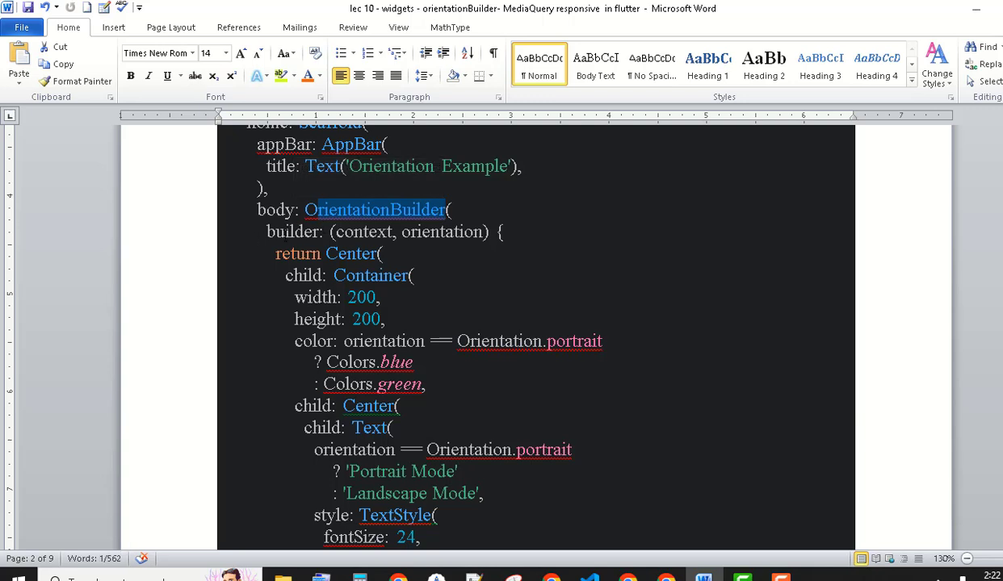
pyautogui.moveTo(335, 232); pyautogui.dragTo(482, 231)
pyautogui.click(399, 232)
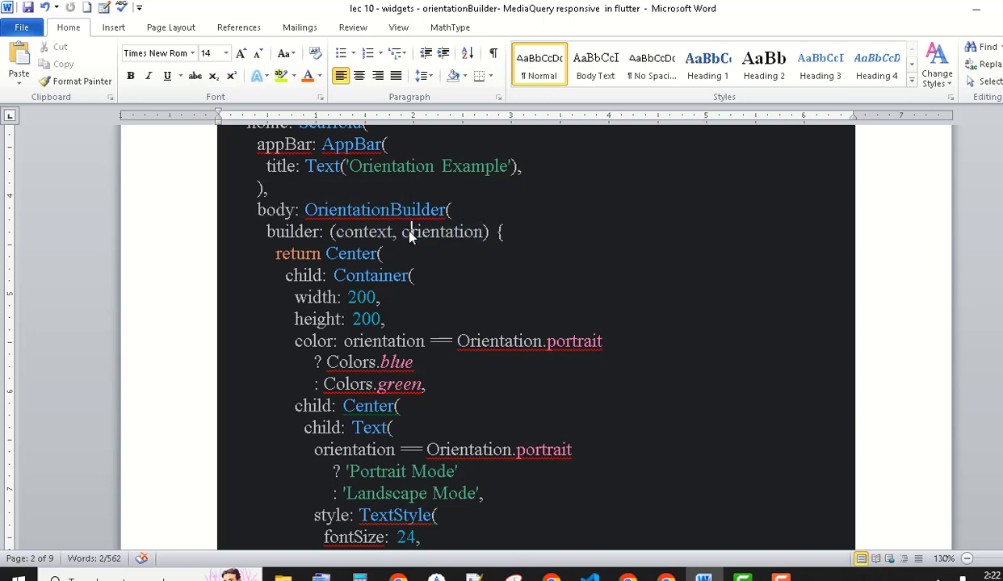
pyautogui.moveTo(399, 232); pyautogui.dragTo(487, 231)
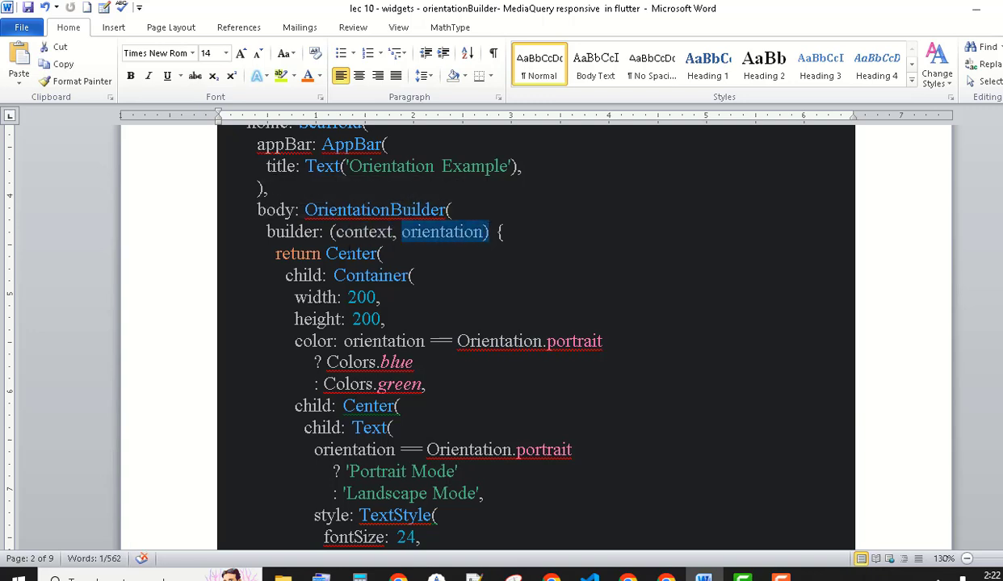
pyautogui.moveTo(327, 254)
pyautogui.mouseDown()
pyautogui.moveTo(376, 253)
pyautogui.moveTo(394, 275)
pyautogui.mouseUp()
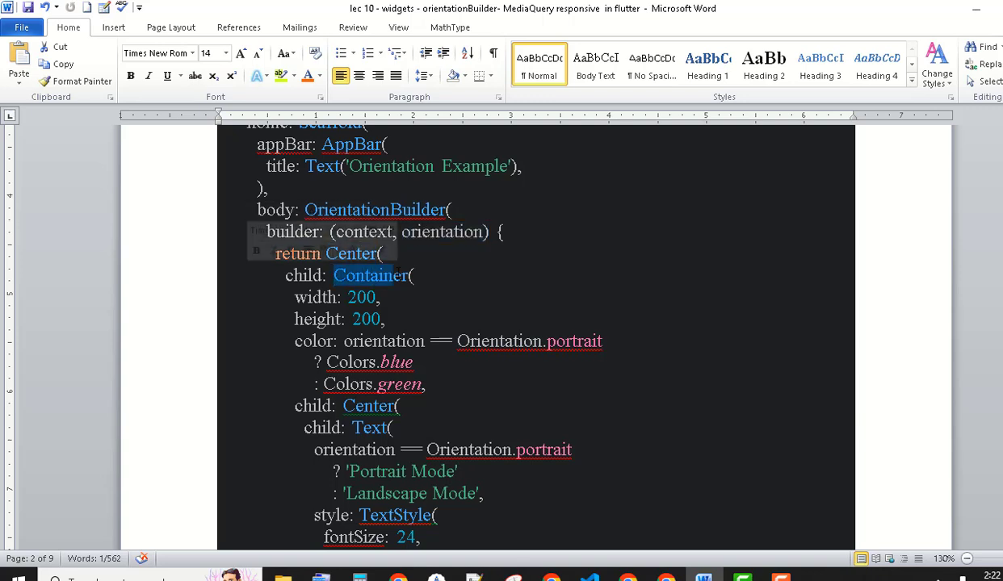
pyautogui.click(365, 294)
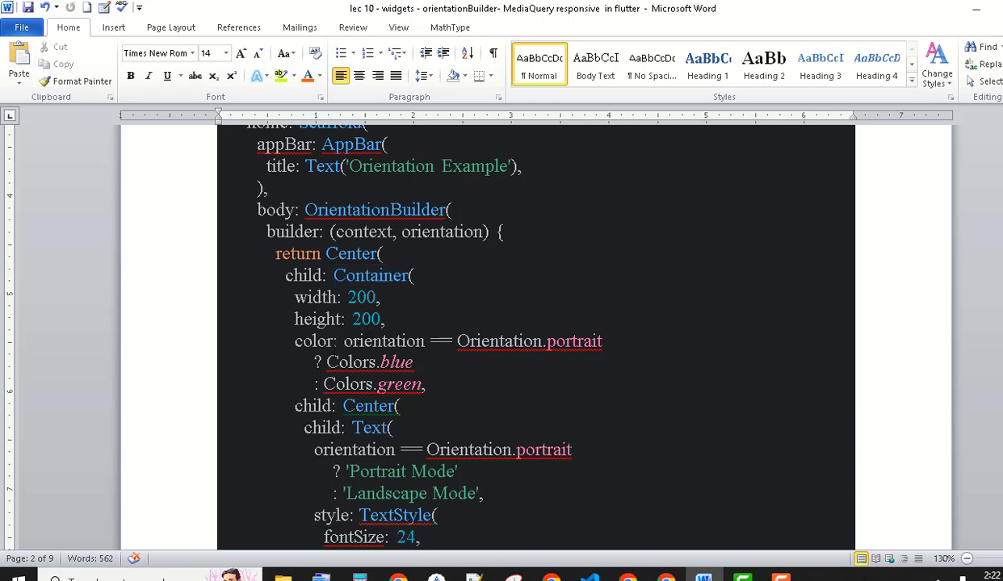
pyautogui.click(284, 339)
pyautogui.moveTo(290, 341); pyautogui.dragTo(414, 341)
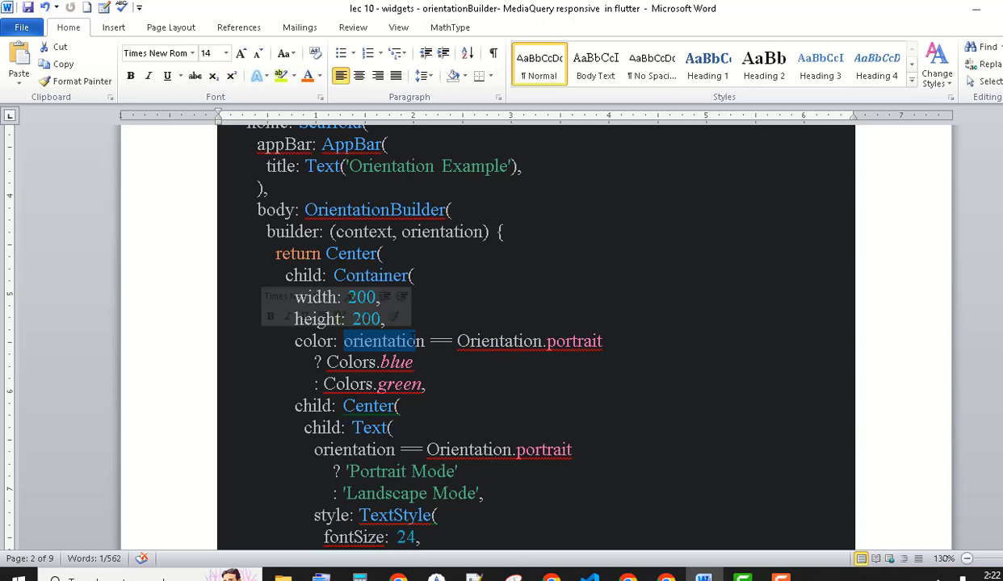
pyautogui.click(556, 339)
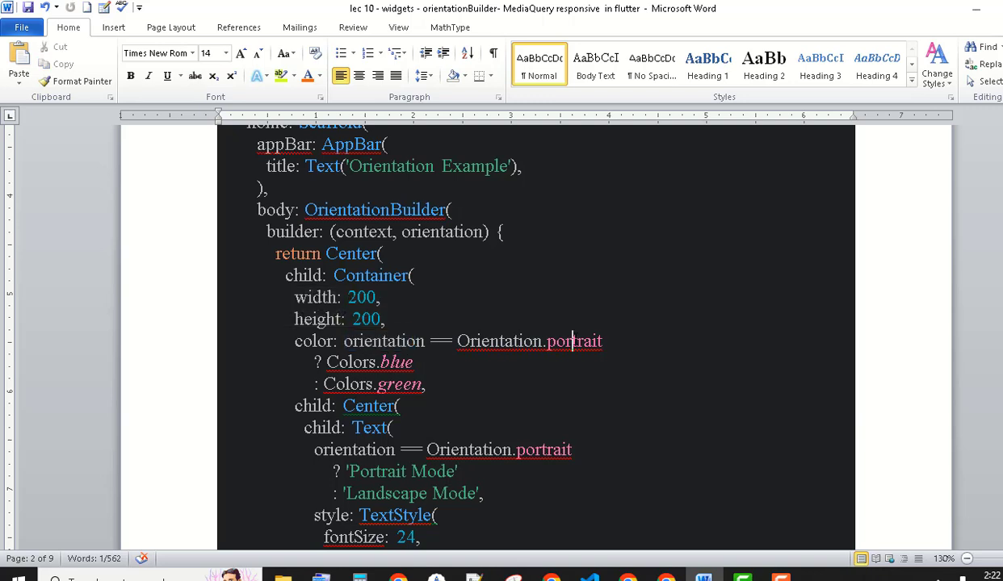
pyautogui.click(391, 362)
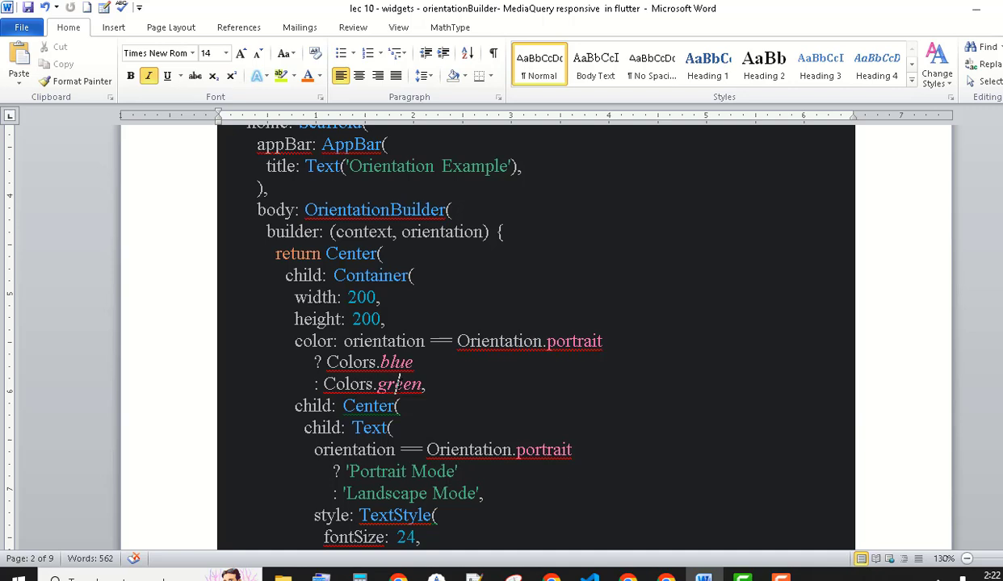
pyautogui.click(556, 341)
pyautogui.click(373, 361)
pyautogui.click(378, 383)
pyautogui.click(388, 405)
pyautogui.press('Down')
# Point out the orientation check and the 'Portrait Mode' and 'Landscape Mode' labels
pyautogui.scroll(-1, 536, 331)
pyautogui.scroll(-2, 536, 331)
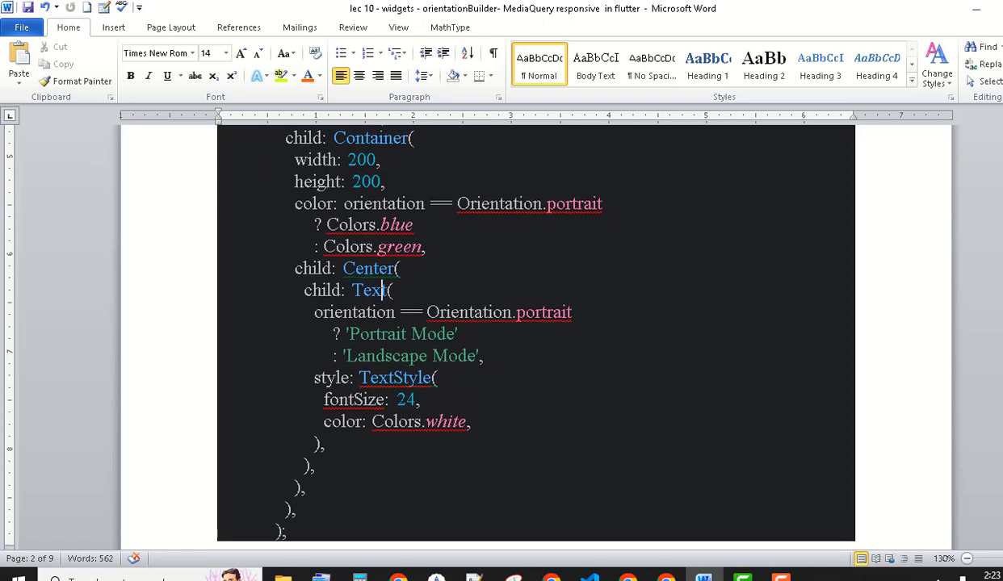
pyautogui.click(554, 313)
pyautogui.click(389, 334)
pyautogui.click(427, 333)
pyautogui.click(437, 356)
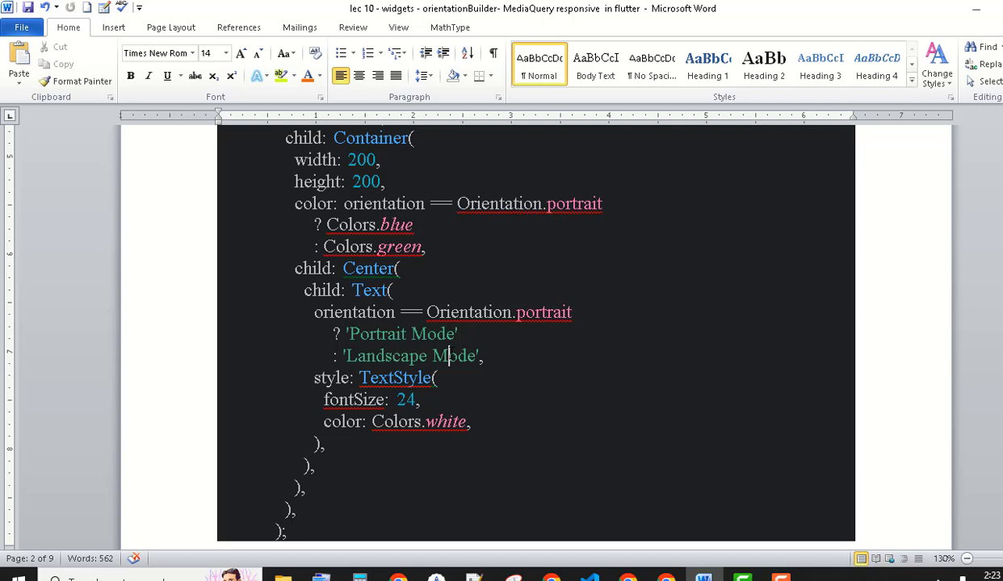
pyautogui.click(449, 356)
# Select the whole example code from its final closing brace up to the import line
pyautogui.scroll(-2, 986, 522)
pyautogui.scroll(-2, 309, 441)
pyautogui.scroll(-2, 310, 441)
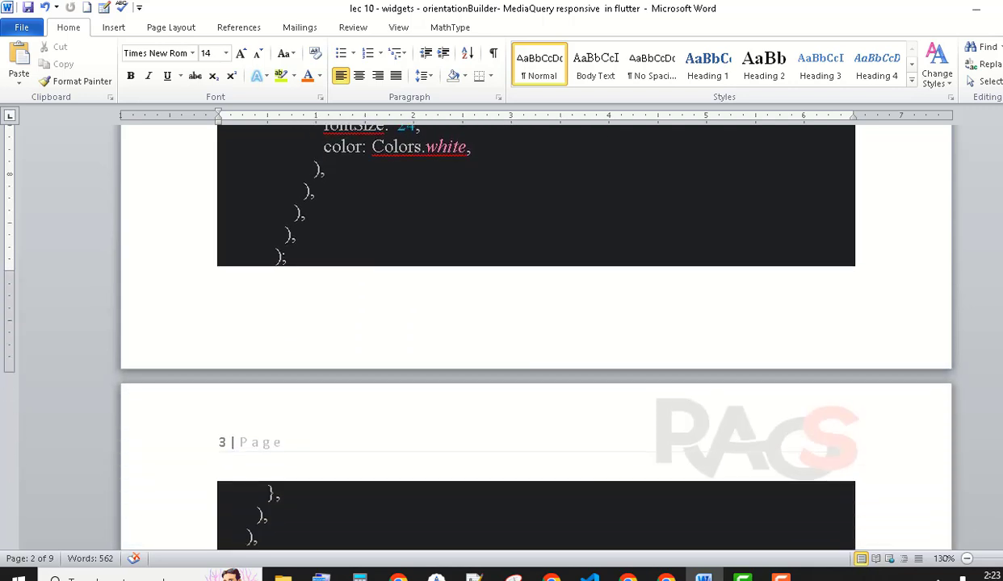
pyautogui.scroll(-2, 309, 442)
pyautogui.scroll(-1, 309, 442)
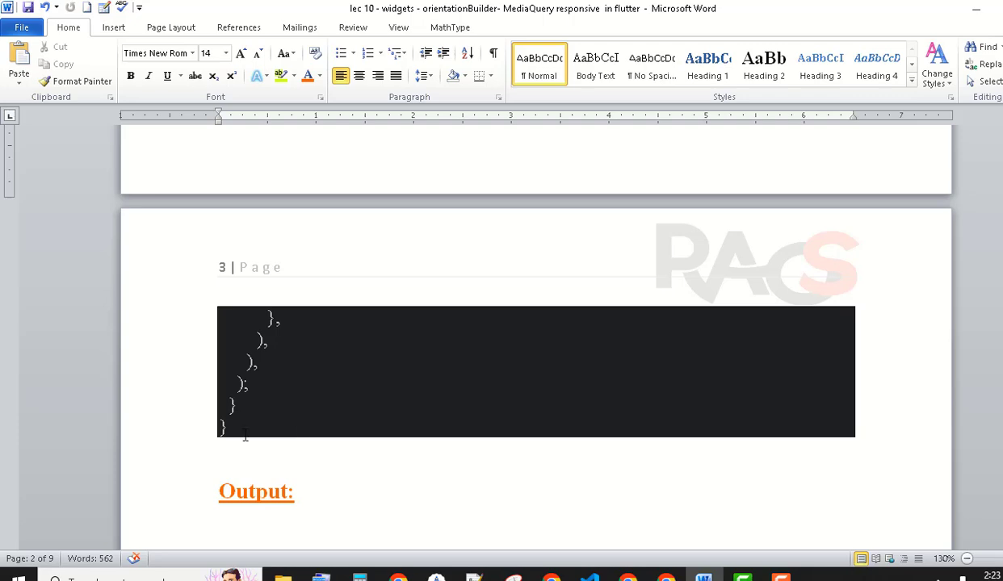
pyautogui.moveTo(230, 426)
pyautogui.mouseDown()
pyautogui.moveTo(233, 188)
pyautogui.moveTo(220, 204)
pyautogui.mouseUp()
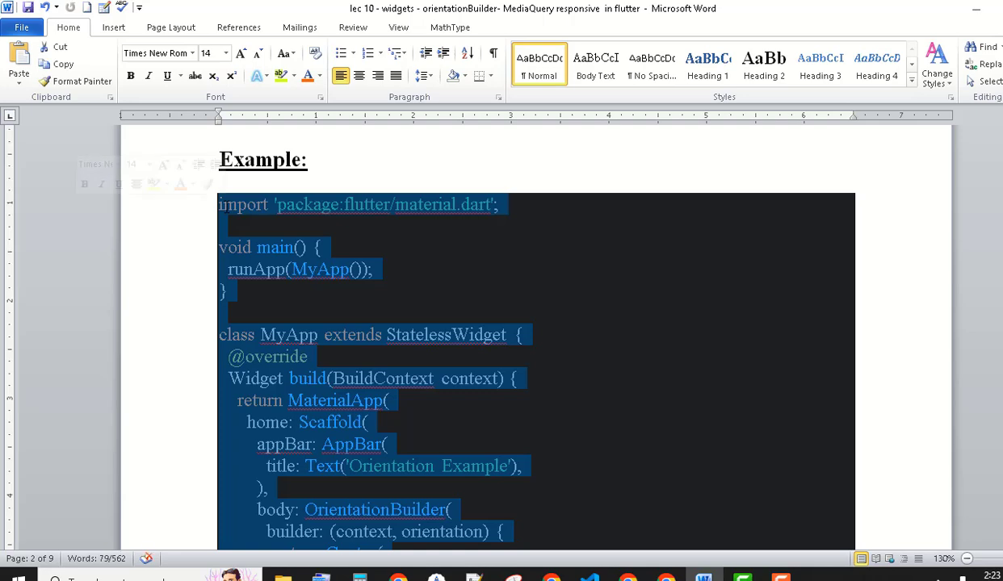
pyautogui.click(436, 575)
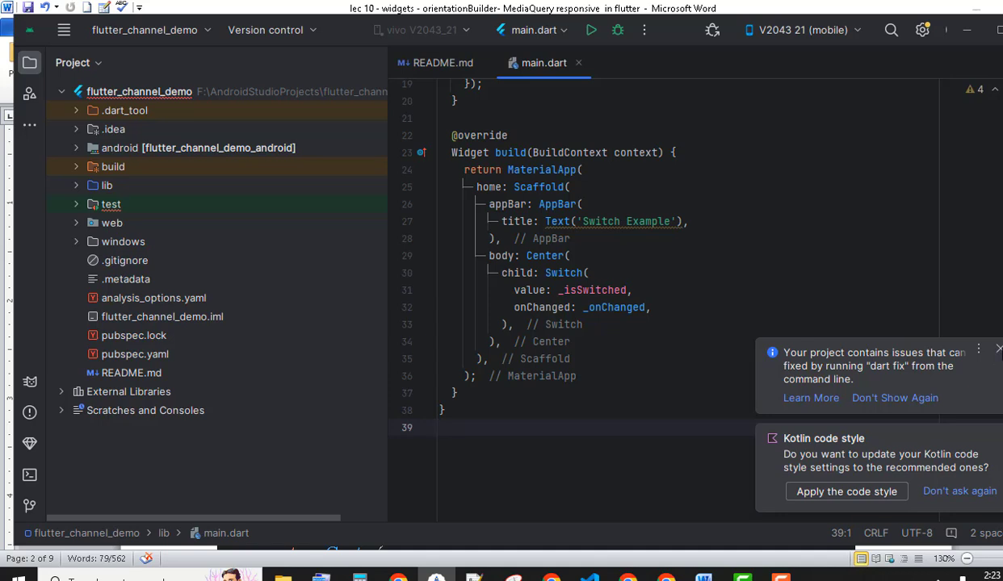
# Dismiss the dart fix and Kotlin code style notifications and mirror the vivo V2043_21 phone
pyautogui.click(998, 353)
pyautogui.click(998, 434)
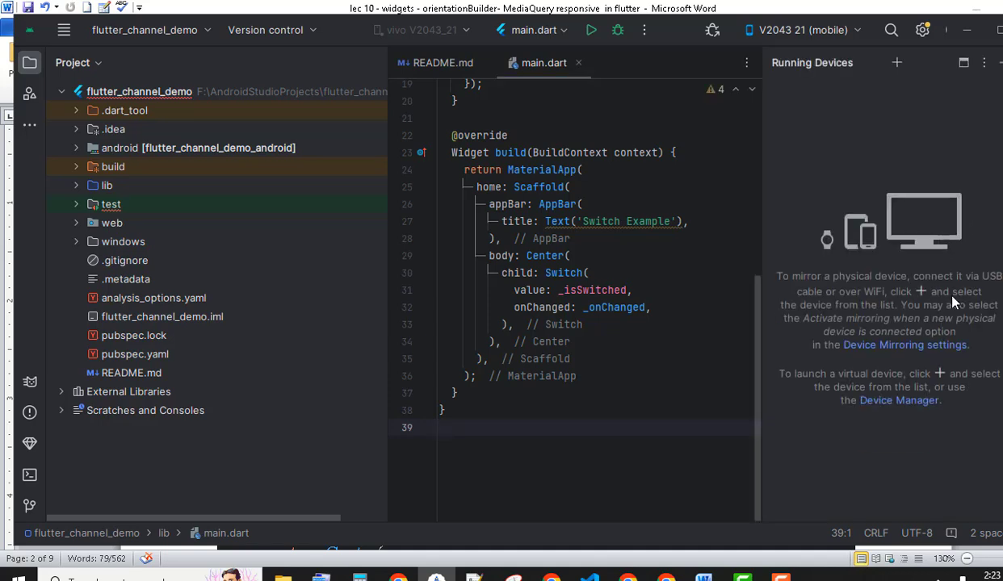
pyautogui.click(921, 408)
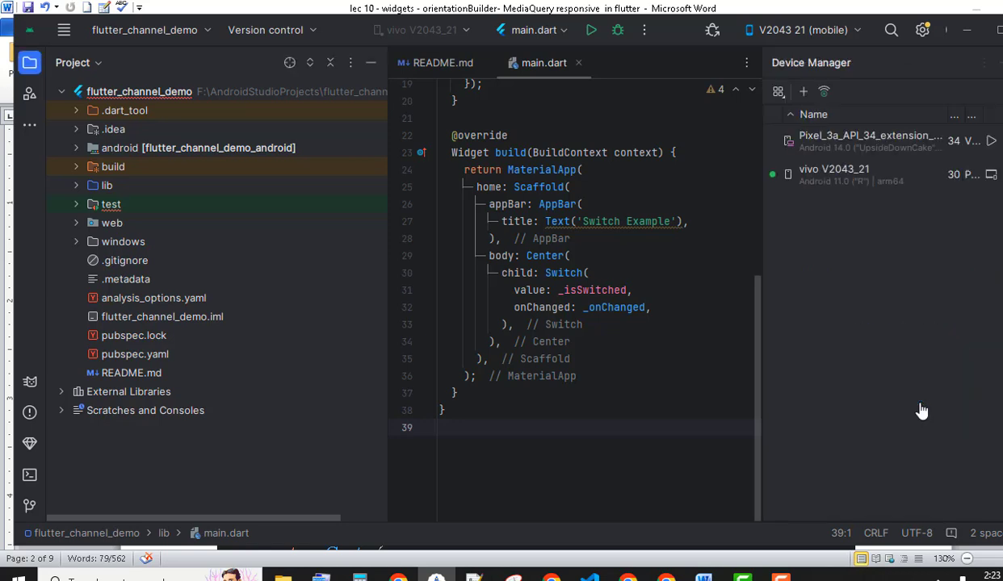
pyautogui.click(990, 176)
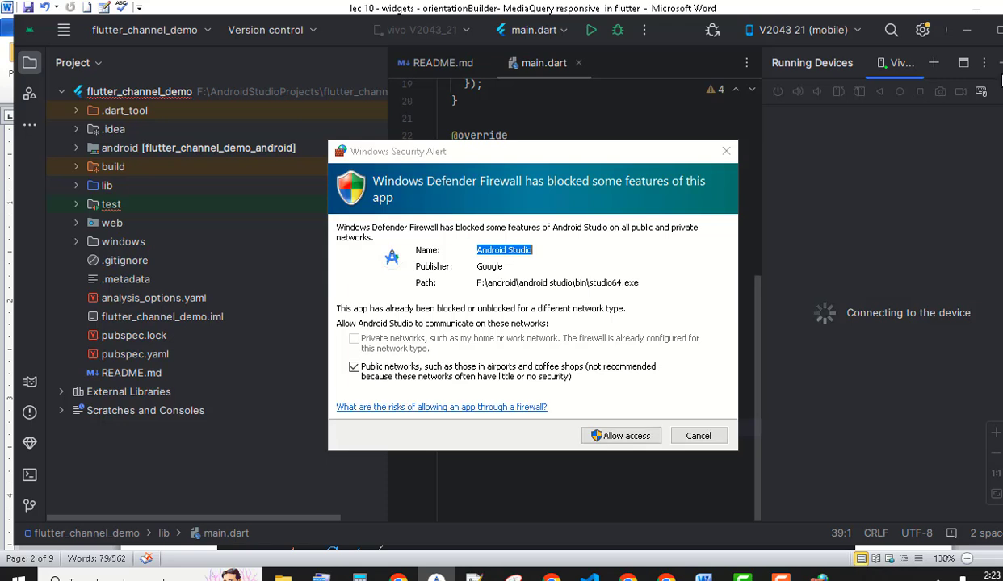
# Dismiss the firewall alert and select all the Switch code in main.dart, undoing a wrong paste
pyautogui.click(698, 436)
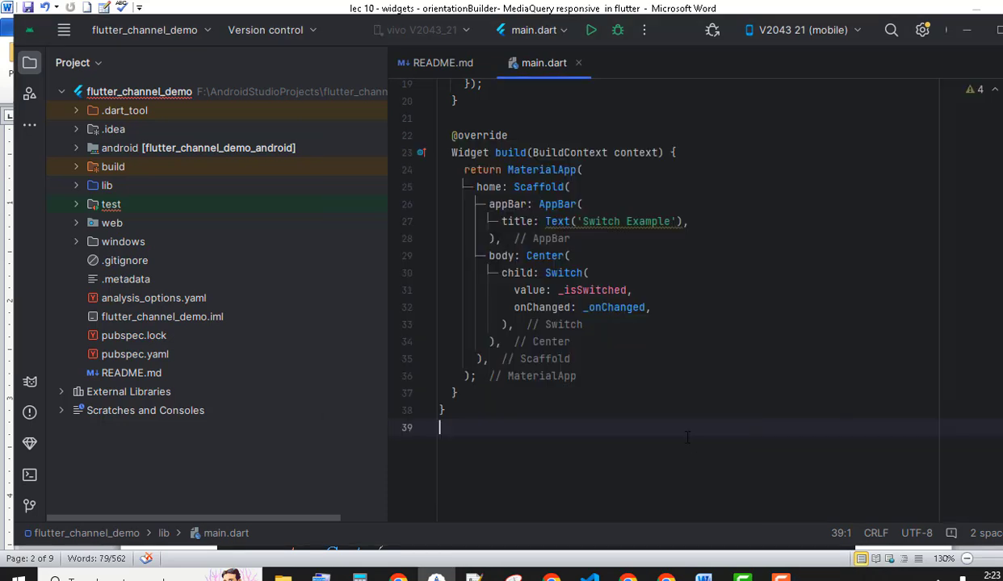
pyautogui.click(607, 275)
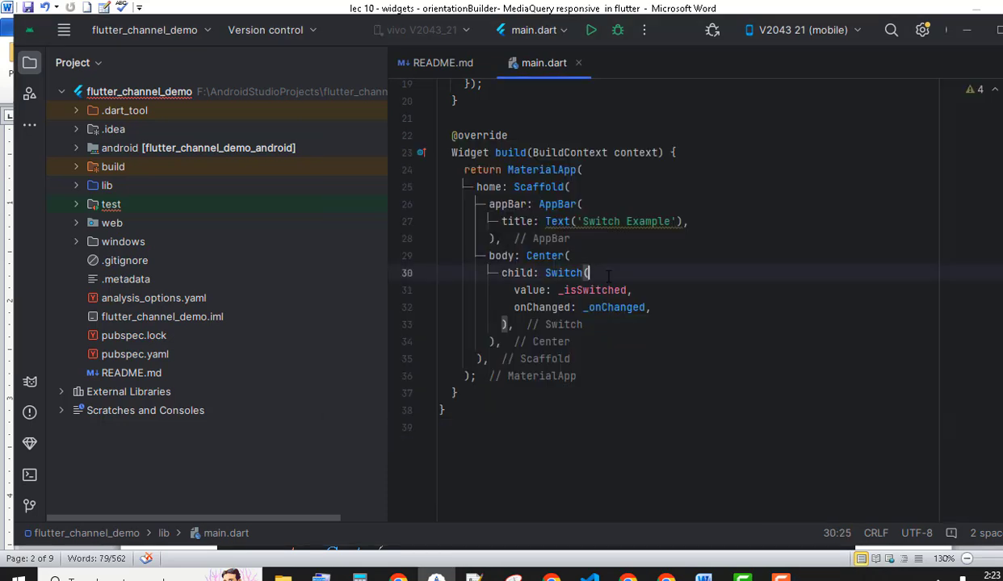
pyautogui.click(586, 307)
pyautogui.hotkey('ctrl', 'a')
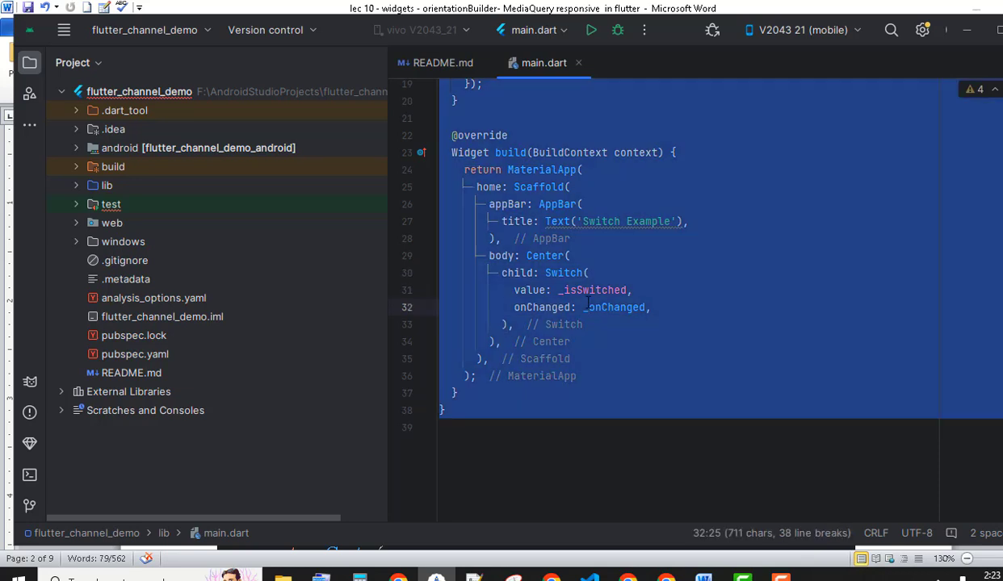
pyautogui.write('Both MediaQuery and OrientationBuilder are used in Flutter to create responsive layouts')
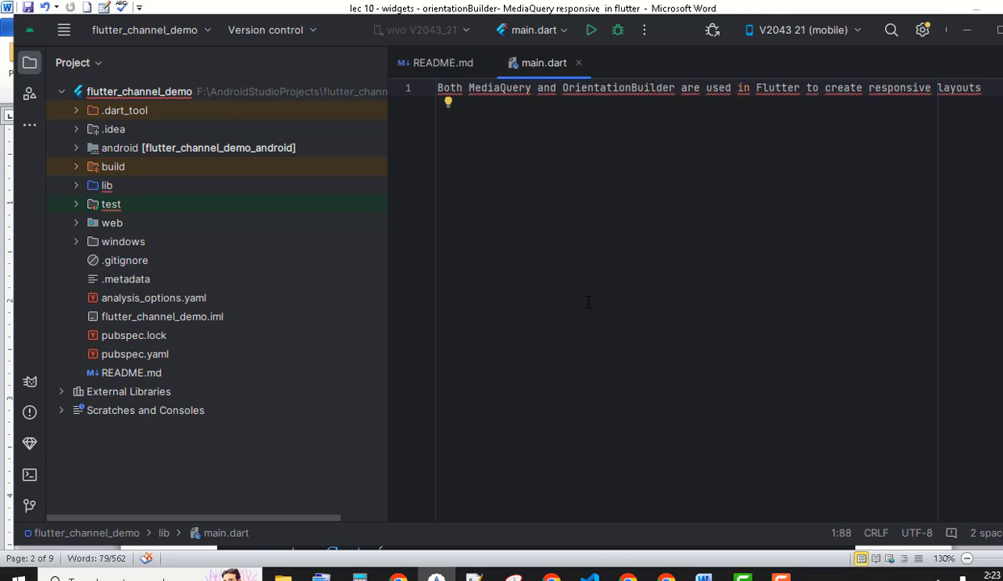
pyautogui.hotkey('ctrl', 'z')
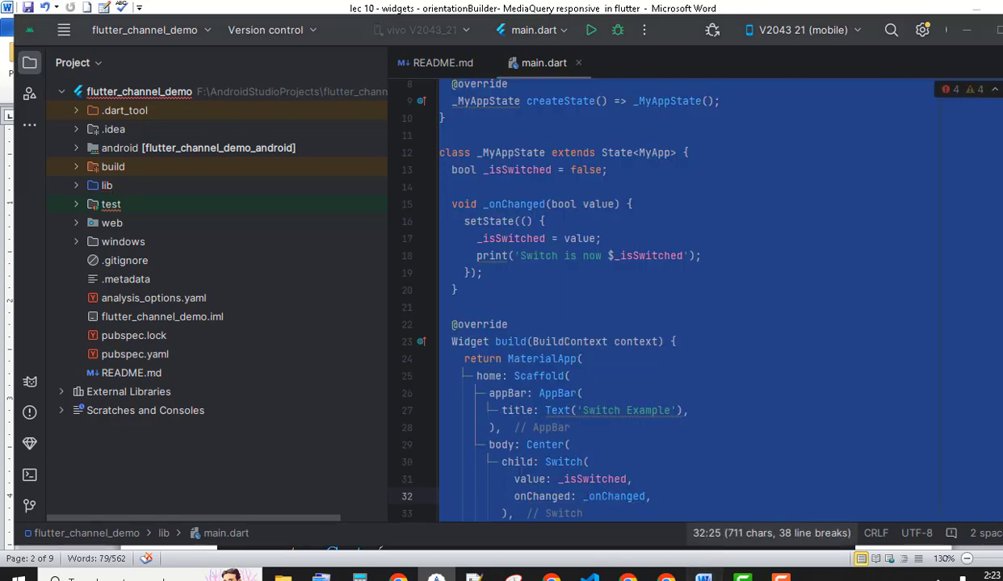
# Copy the example code from the Word notes and paste it over main.dart's code
pyautogui.hotkey('alt', 'Tab')
pyautogui.rightClick(242, 241)
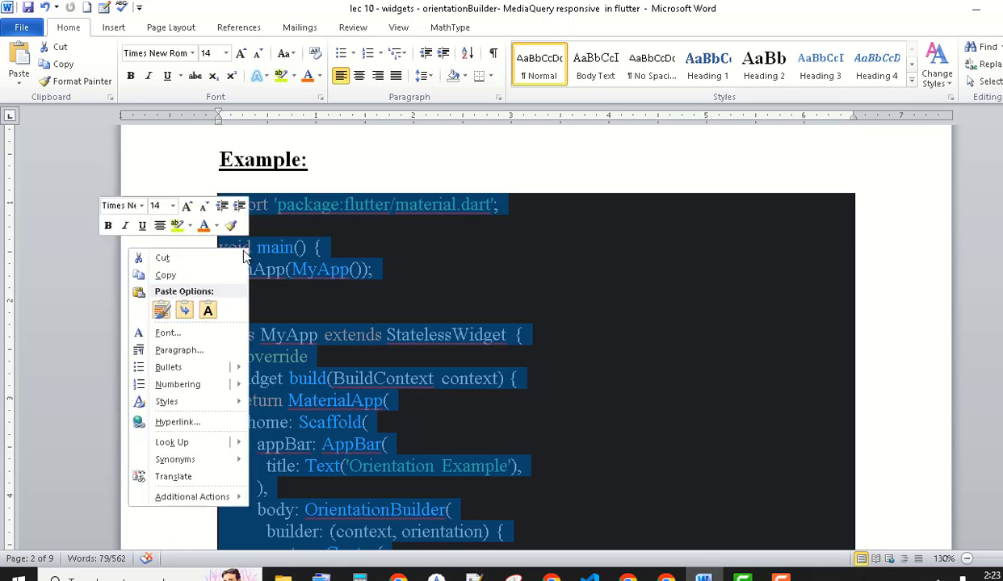
pyautogui.click(190, 273)
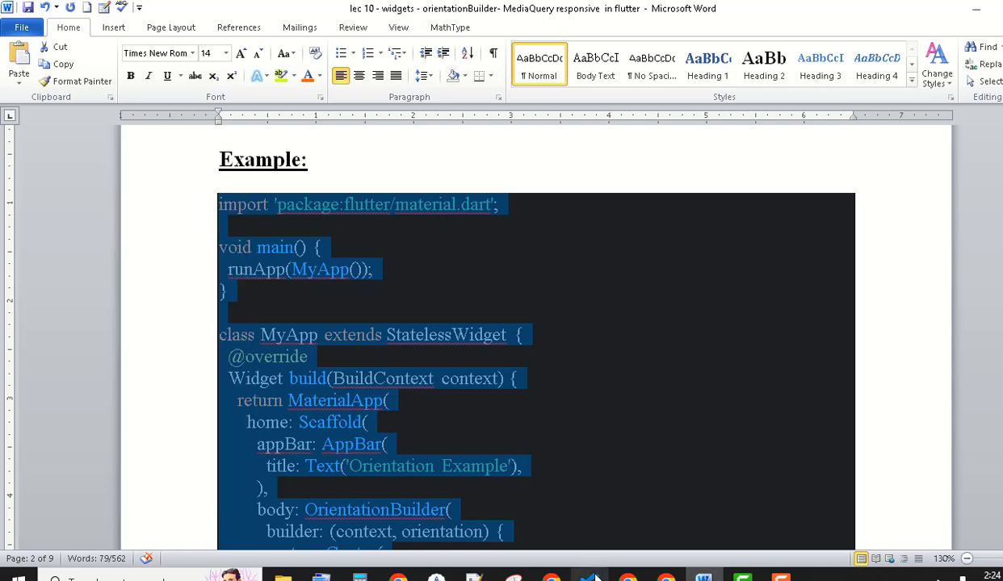
pyautogui.click(436, 578)
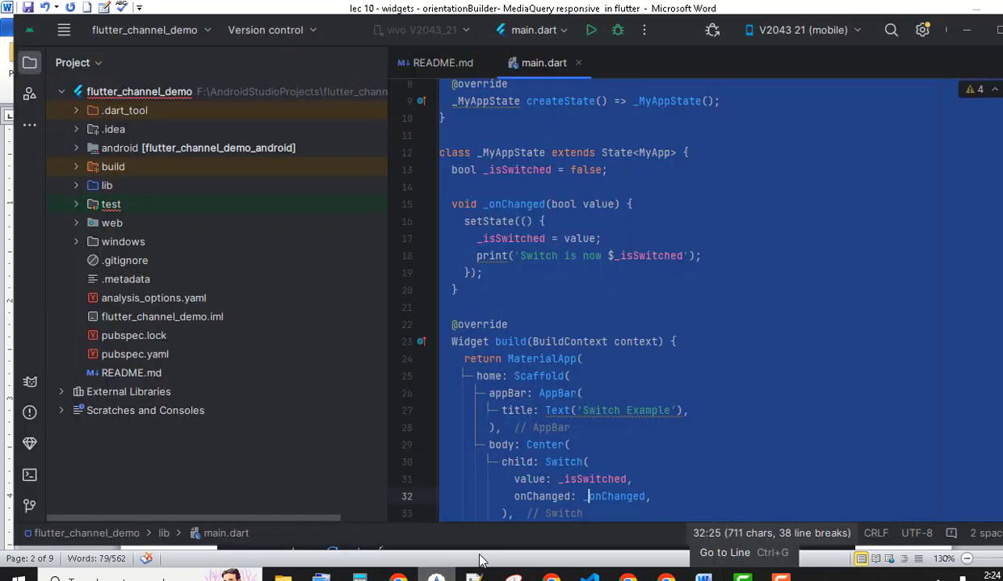
pyautogui.hotkey('ctrl', 'v')
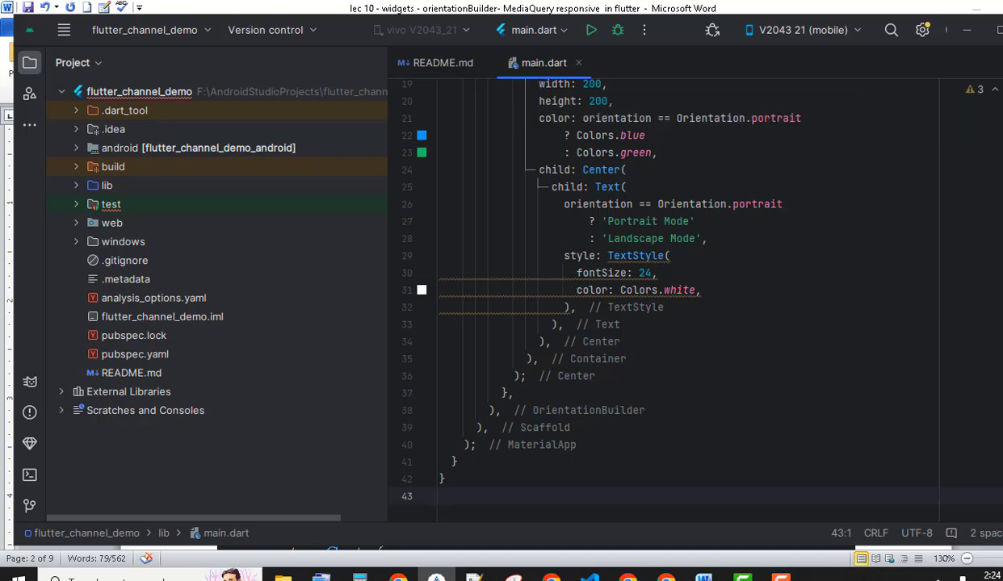
# Resize the project panel and run main.dart in debug mode on the V2043 21 phone
pyautogui.click(998, 121)
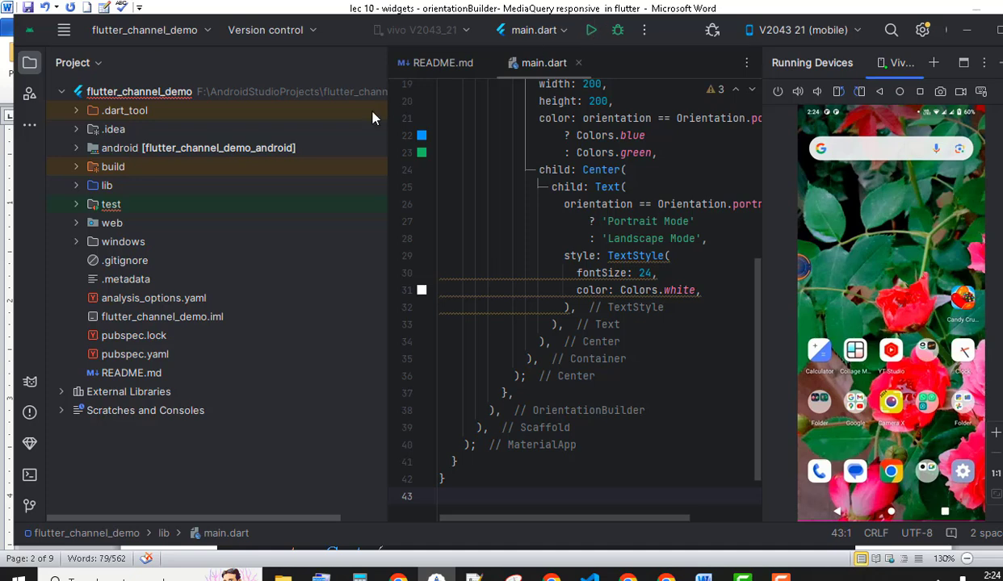
pyautogui.moveTo(387, 110); pyautogui.dragTo(178, 112)
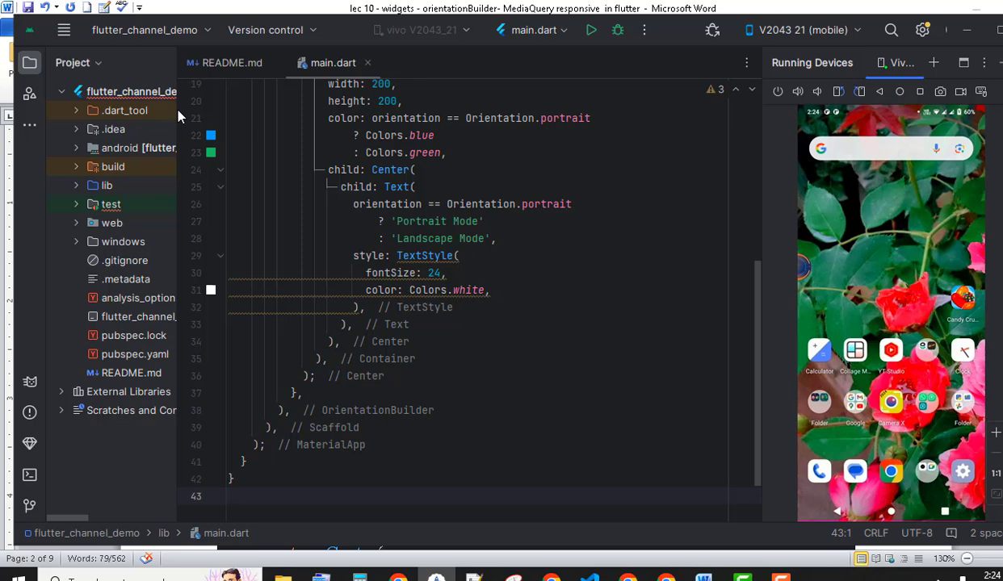
pyautogui.moveTo(176, 113); pyautogui.dragTo(234, 106)
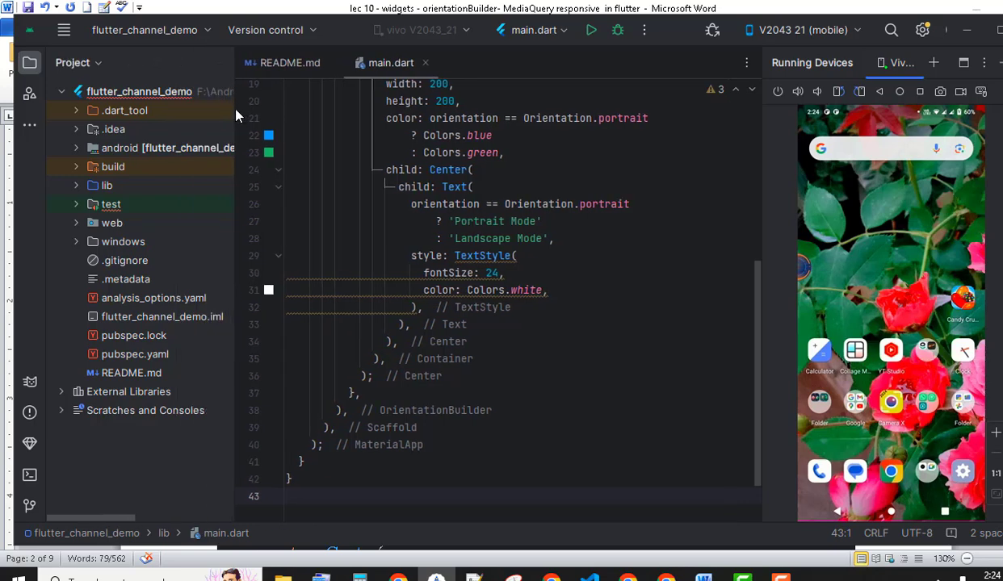
pyautogui.click(592, 31)
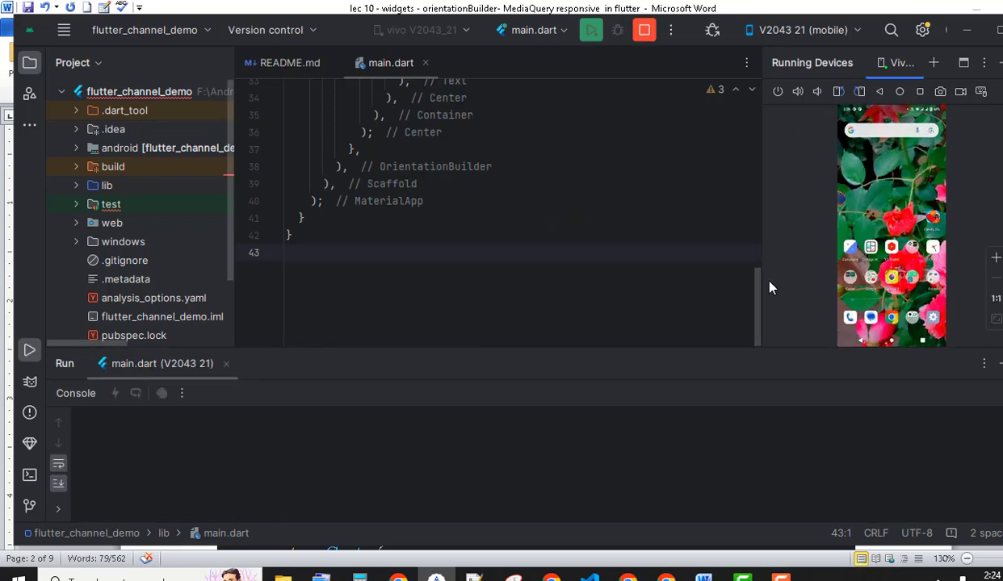
pyautogui.moveTo(761, 287); pyautogui.dragTo(754, 118)
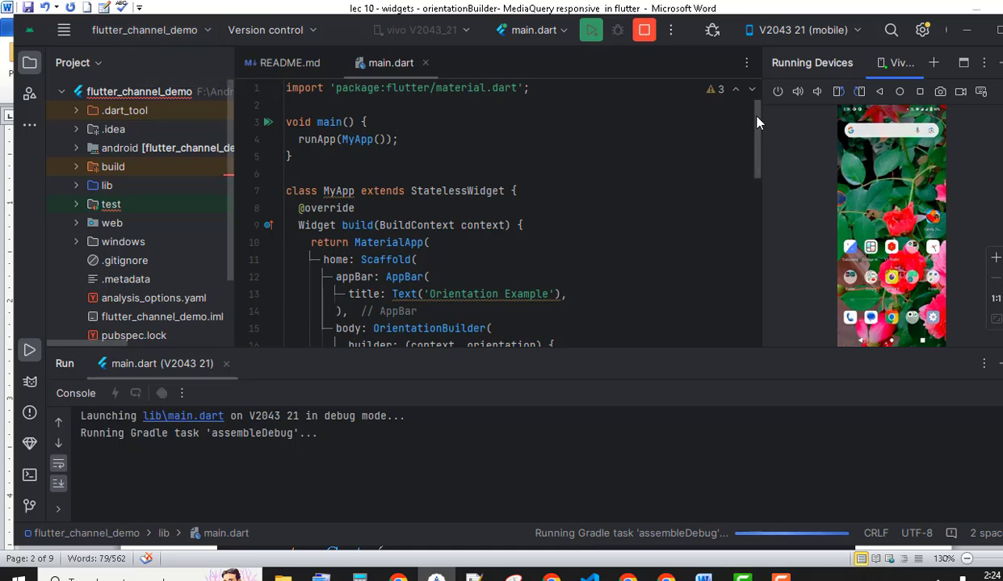
pyautogui.moveTo(757, 121); pyautogui.dragTo(757, 168)
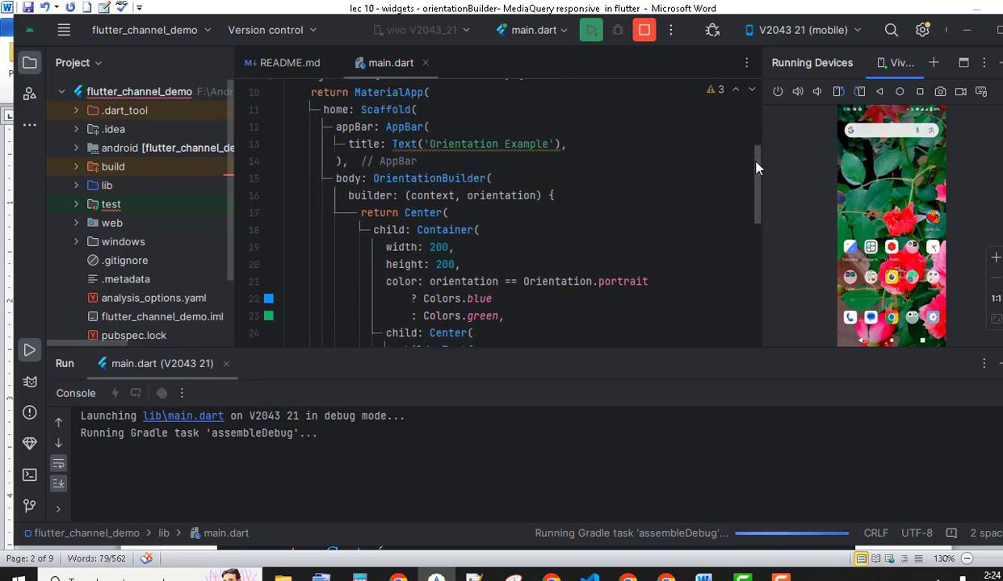
pyautogui.moveTo(755, 168); pyautogui.dragTo(756, 225)
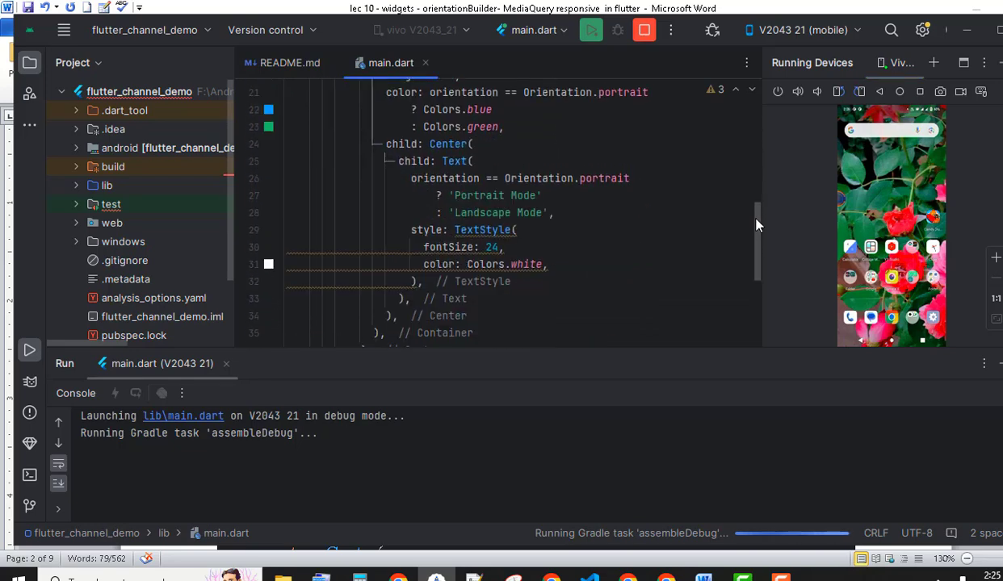
# Check the Portrait Mode screenshot in the Word notes, then return to main.dart in VS Code
pyautogui.click(703, 576)
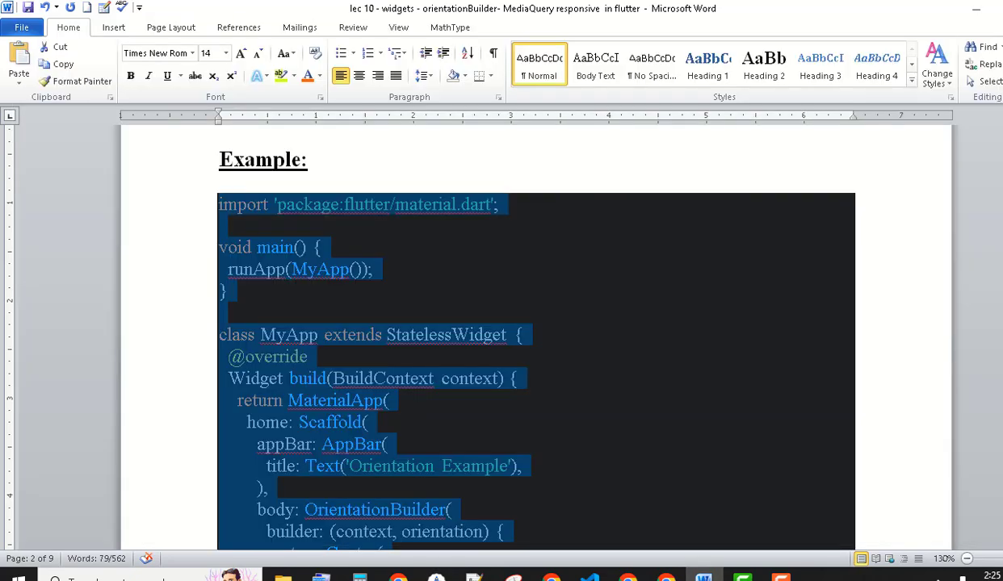
pyautogui.moveTo(999, 186); pyautogui.dragTo(999, 222)
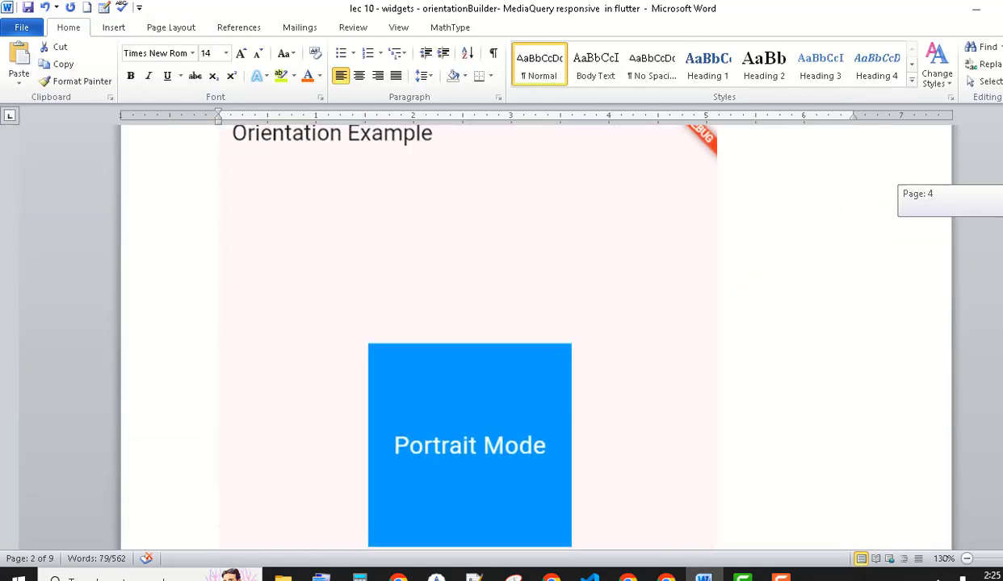
pyautogui.click(588, 577)
pyautogui.click(609, 207)
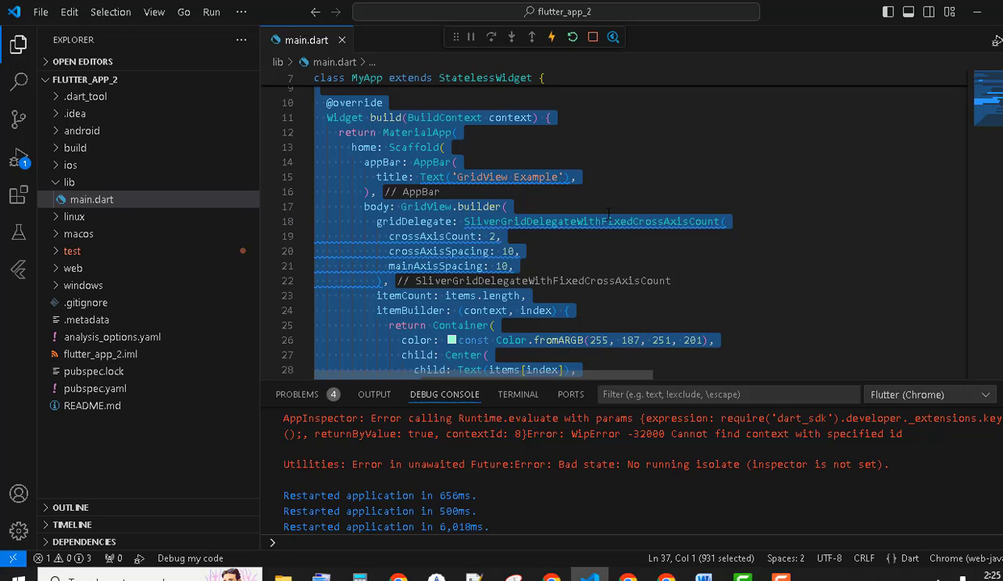
# Put the orientation example into main.dart, save with Ctrl+S to hot reload, and view it in Chrome
pyautogui.hotkey('ctrl', 'End')
pyautogui.hotkey('ctrl', 's')
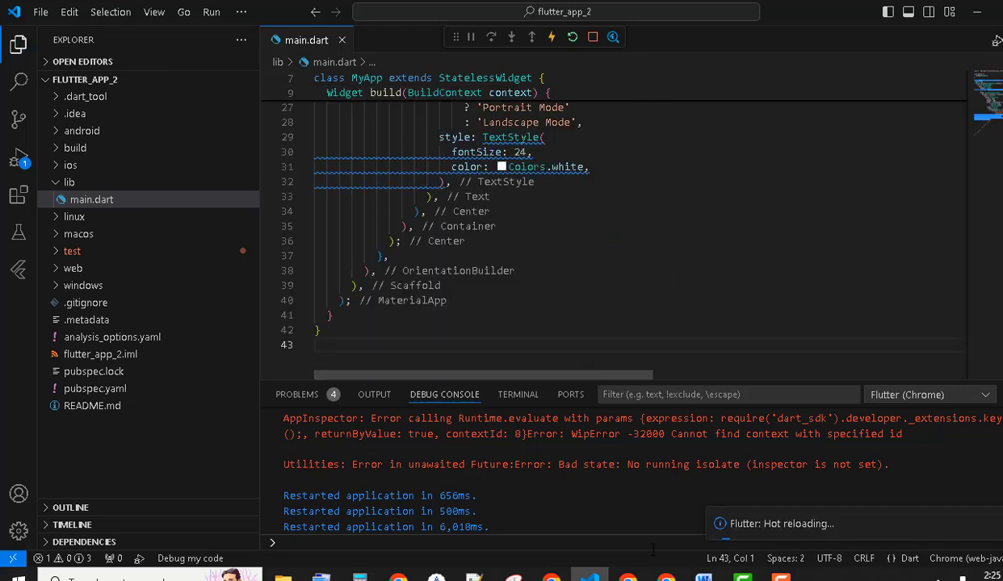
pyautogui.click(666, 576)
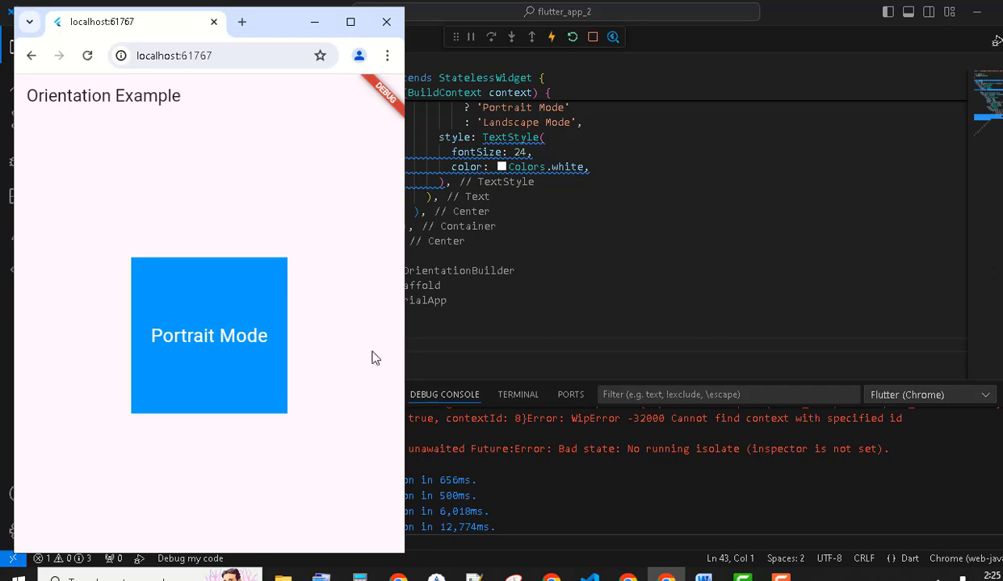
# Toggle Chrome between maximized (green Landscape Mode) and restored (blue Portrait Mode), then return to main.dart
pyautogui.hotkey('alt', 'Tab')
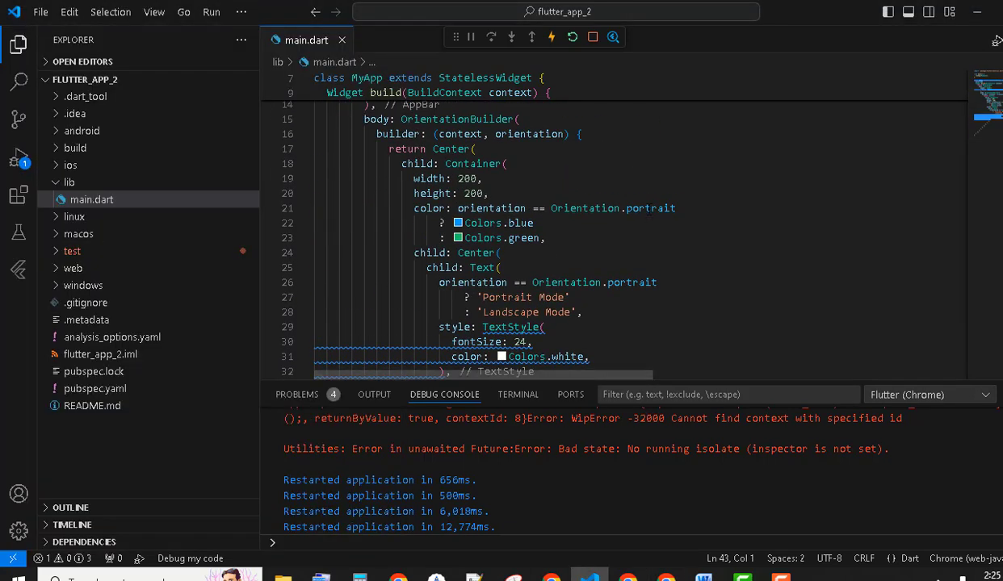
pyautogui.moveTo(458, 223)
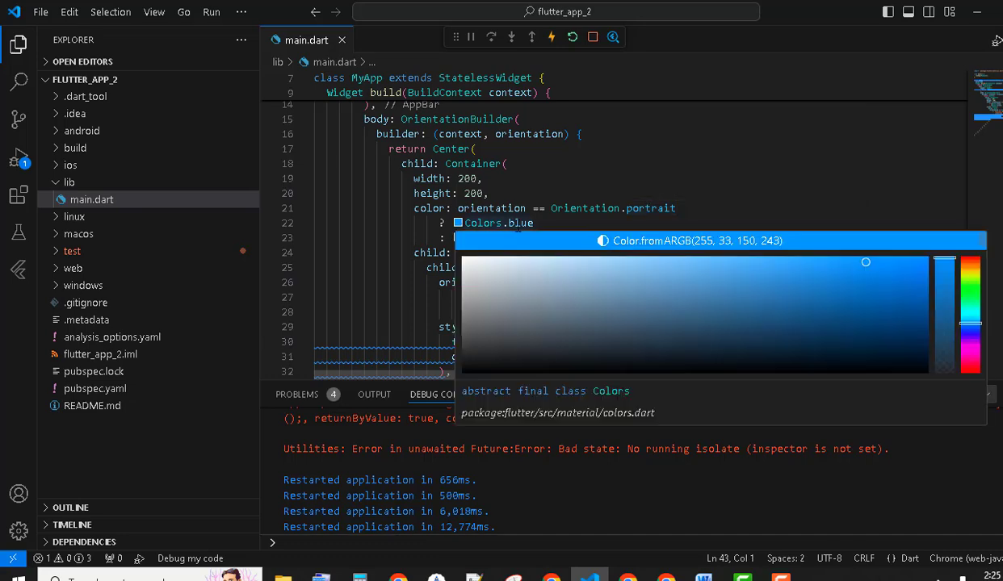
pyautogui.hotkey('alt', 'Tab')
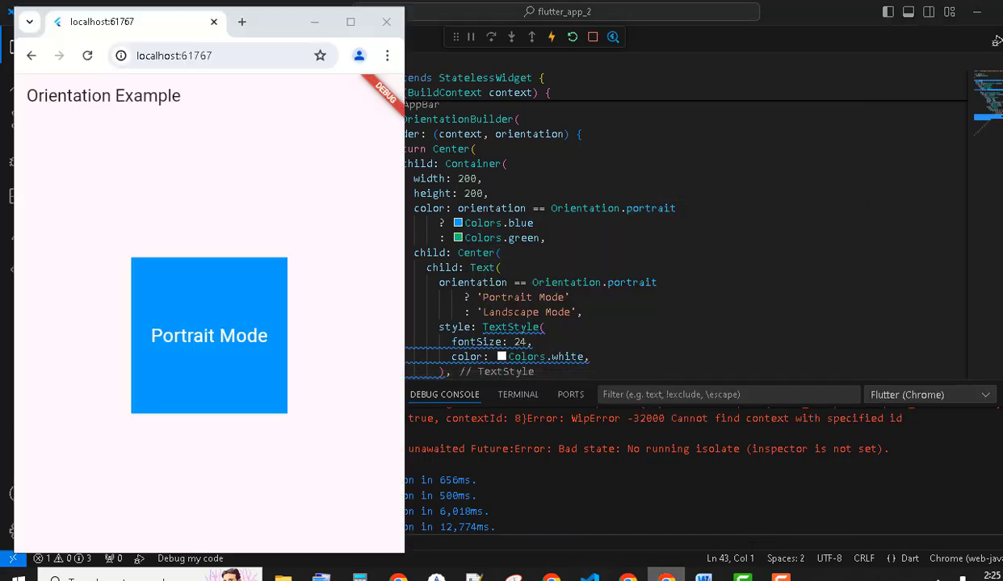
pyautogui.hotkey('alt', 'Tab')
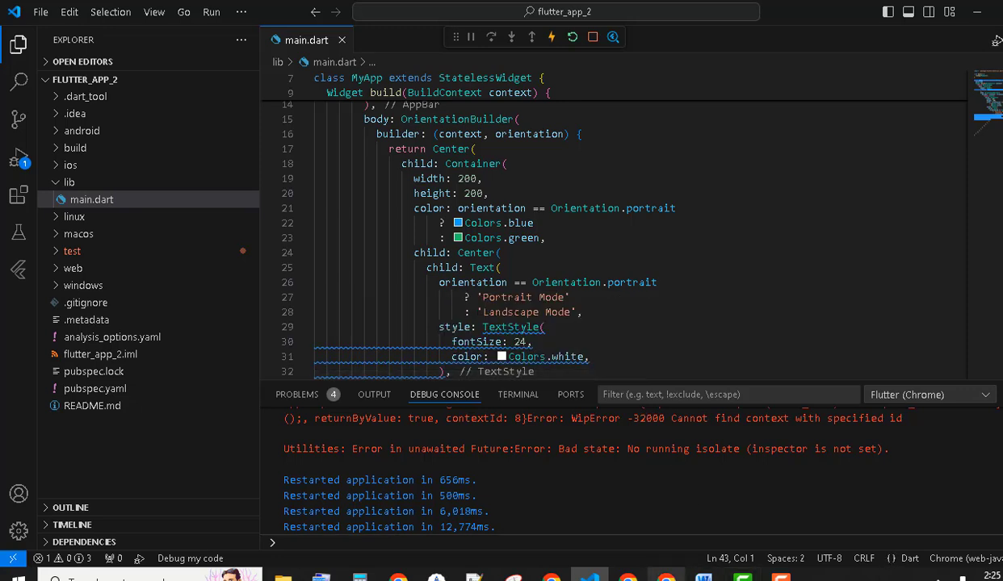
pyautogui.hotkey('alt', 'Tab')
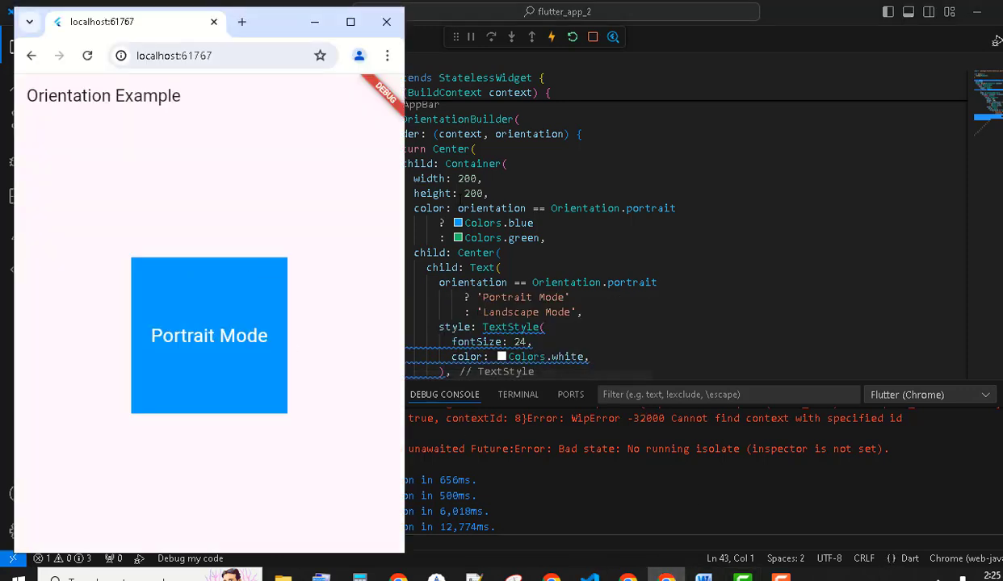
pyautogui.click(350, 22)
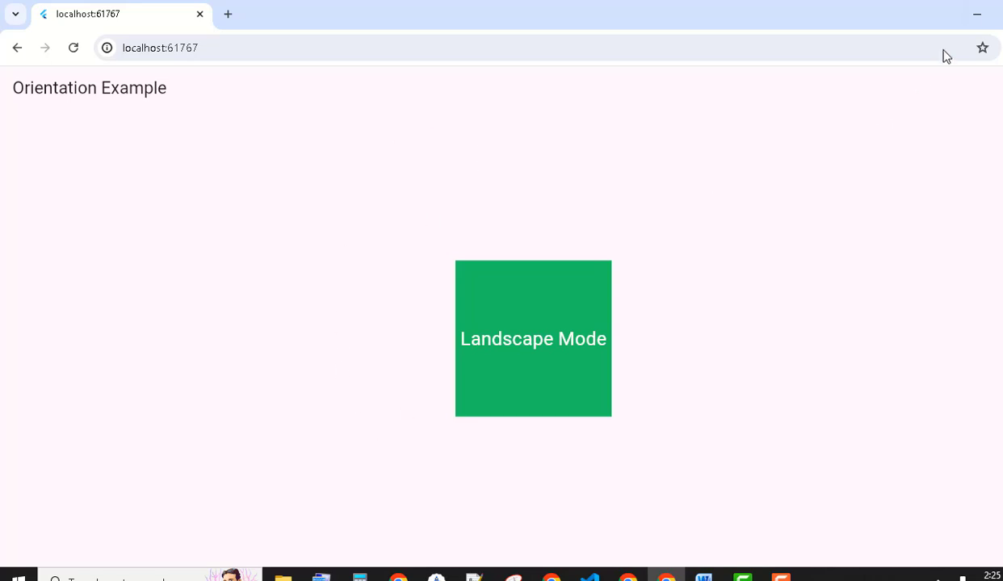
pyautogui.click(998, 13)
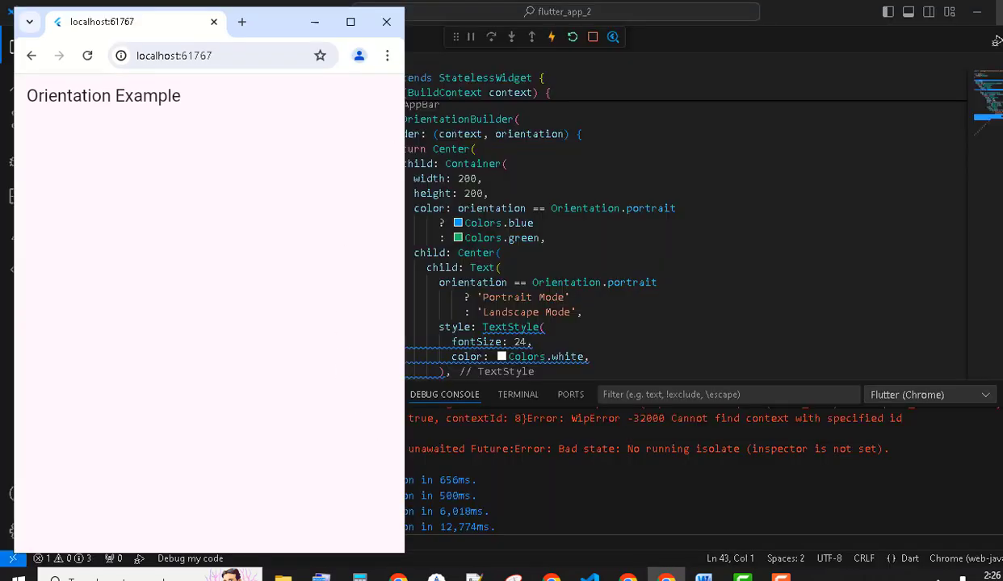
pyautogui.click(348, 26)
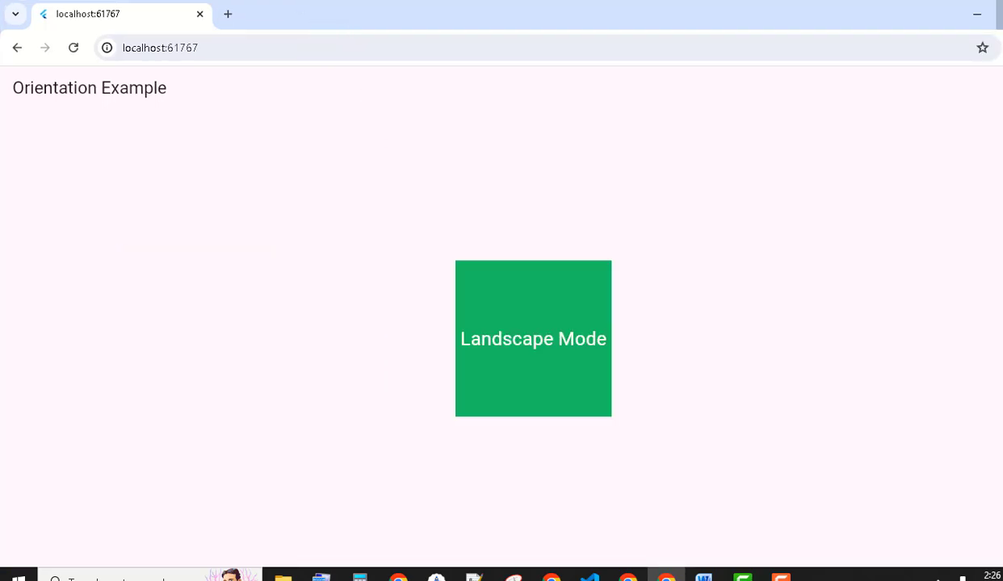
pyautogui.click(969, 14)
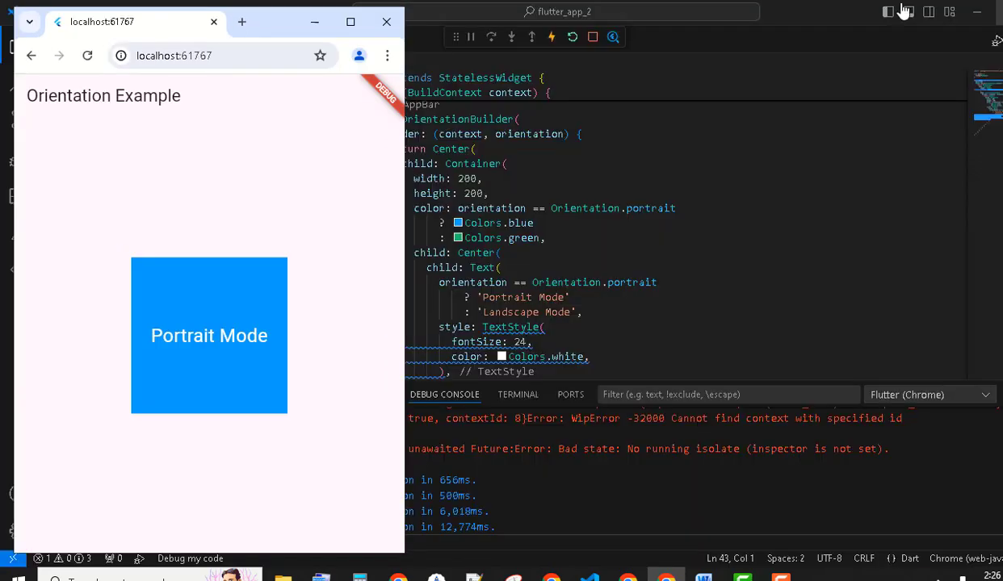
pyautogui.click(350, 22)
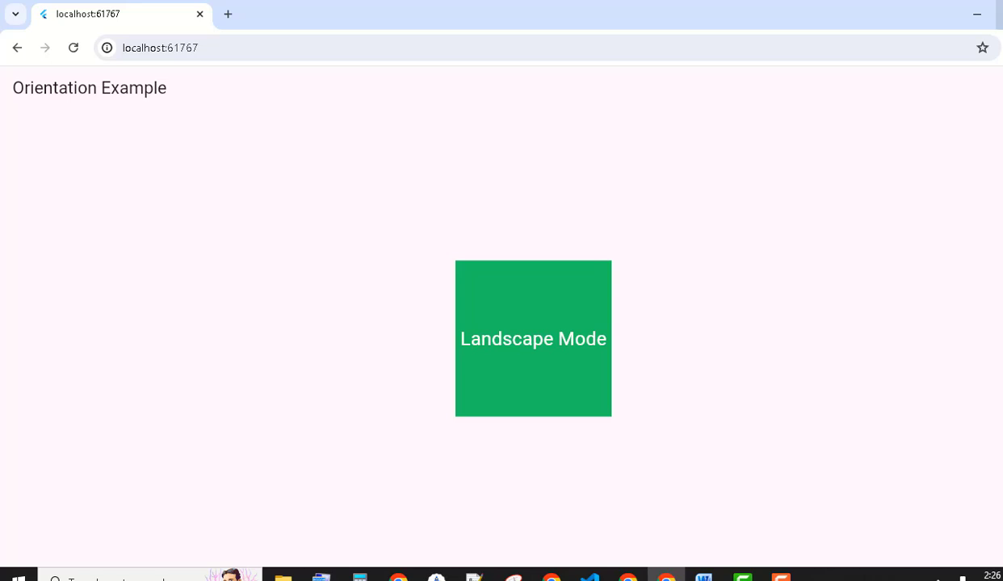
pyautogui.doubleClick(960, 14)
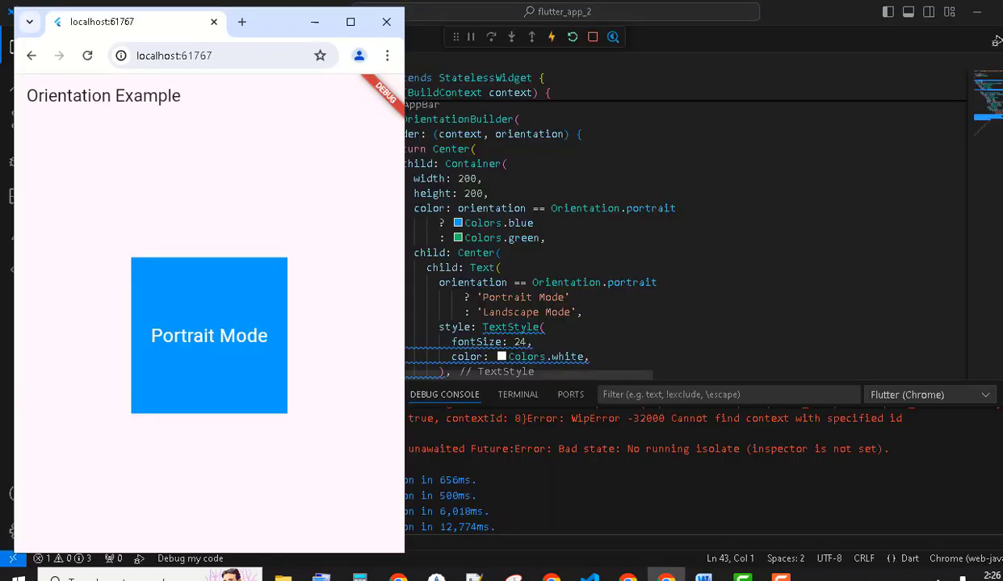
pyautogui.click(588, 578)
pyautogui.scroll(-2, 613, 226)
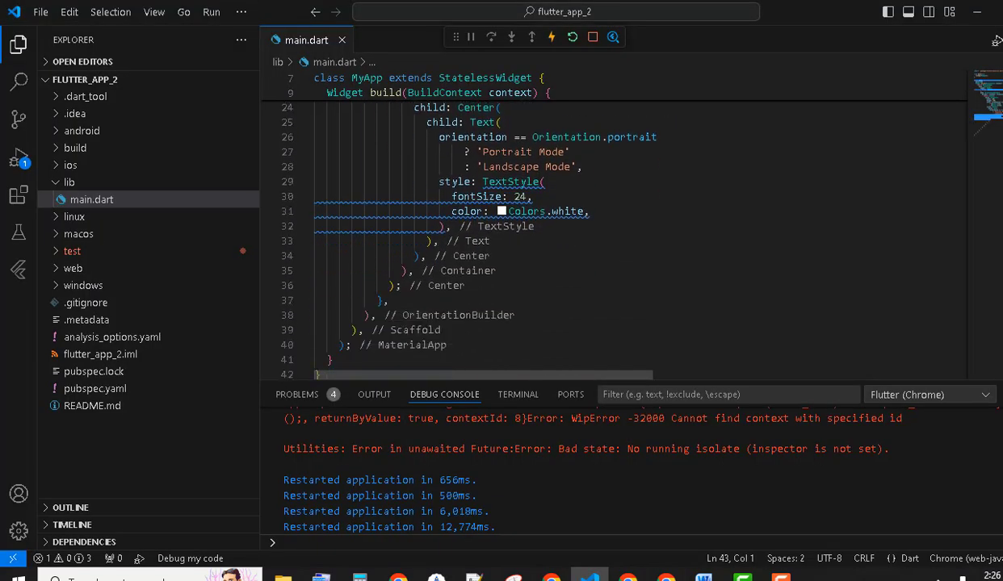
pyautogui.moveTo(379, 229)
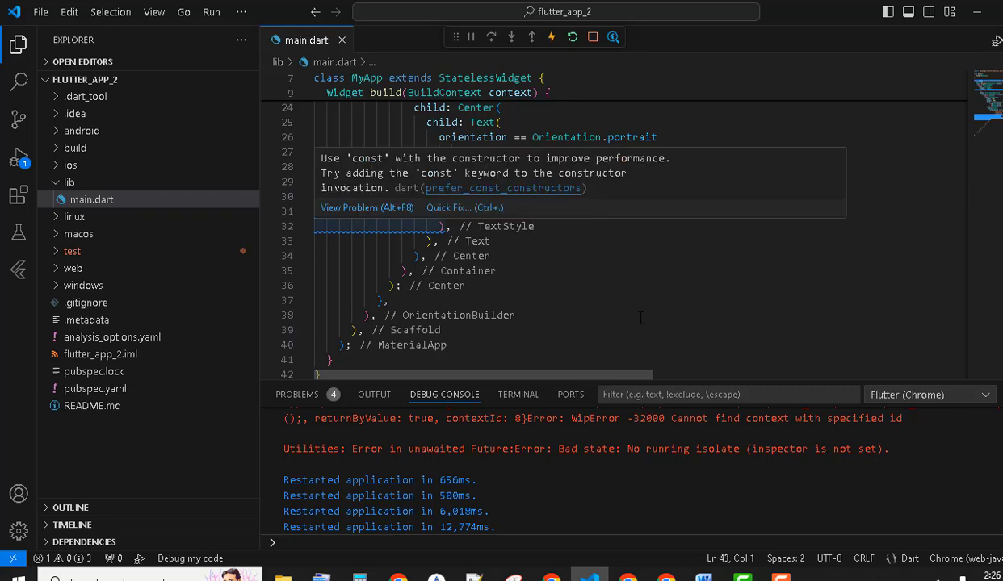
# Review the 'Landscape Mode' branch in the code and maximize the running app to show landscape
pyautogui.click(640, 317)
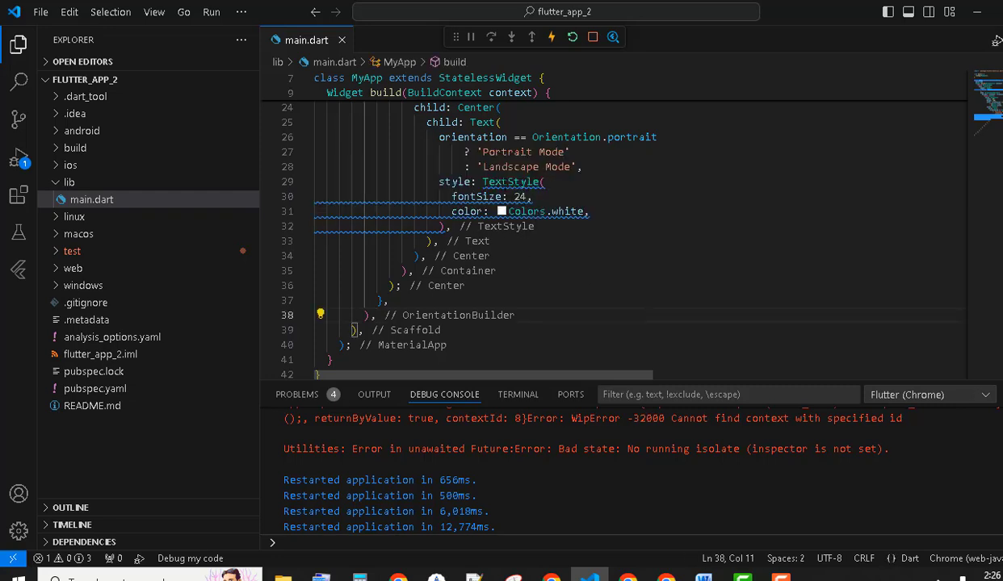
pyautogui.scroll(2, 842, 206)
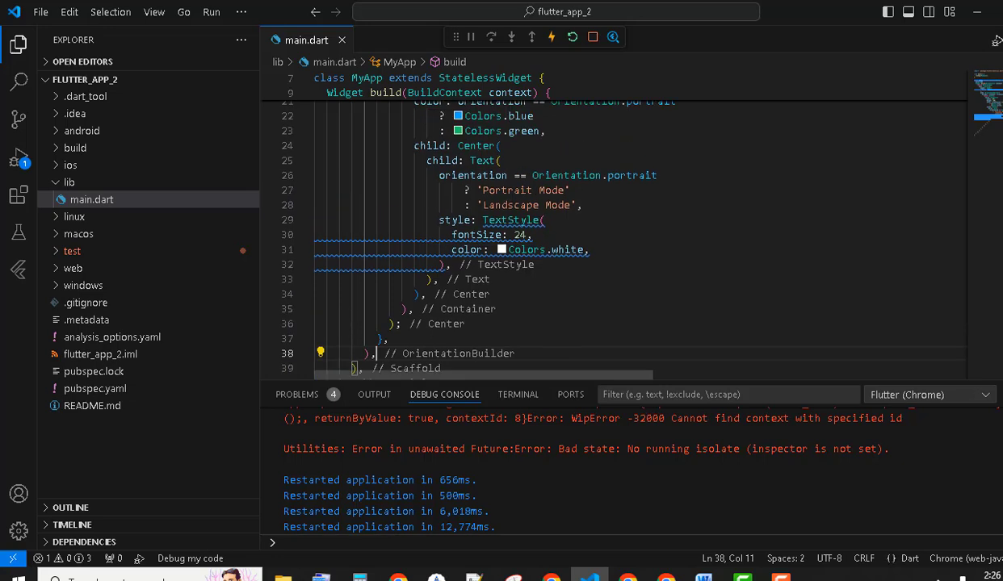
pyautogui.scroll(2, 842, 206)
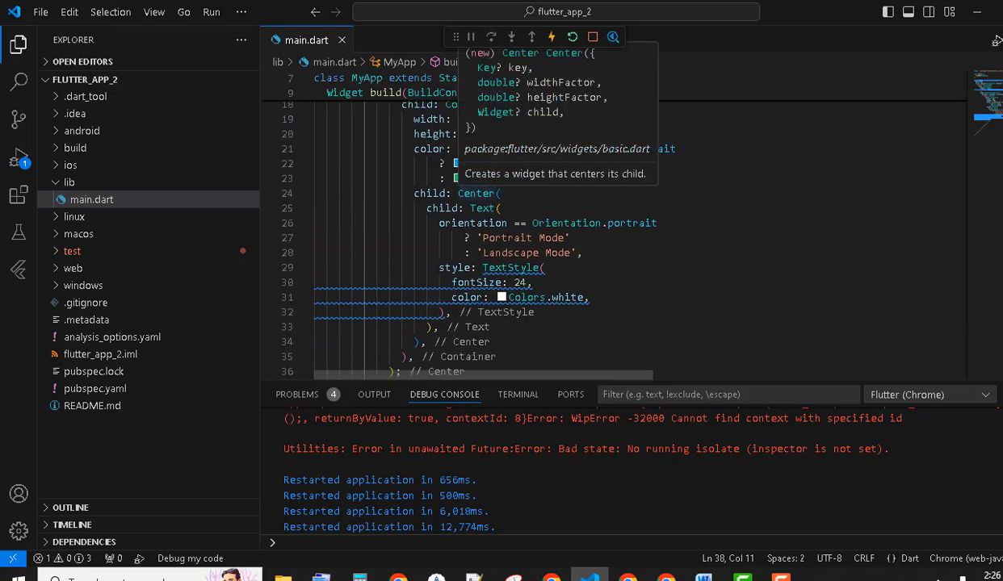
pyautogui.click(626, 223)
pyautogui.click(498, 253)
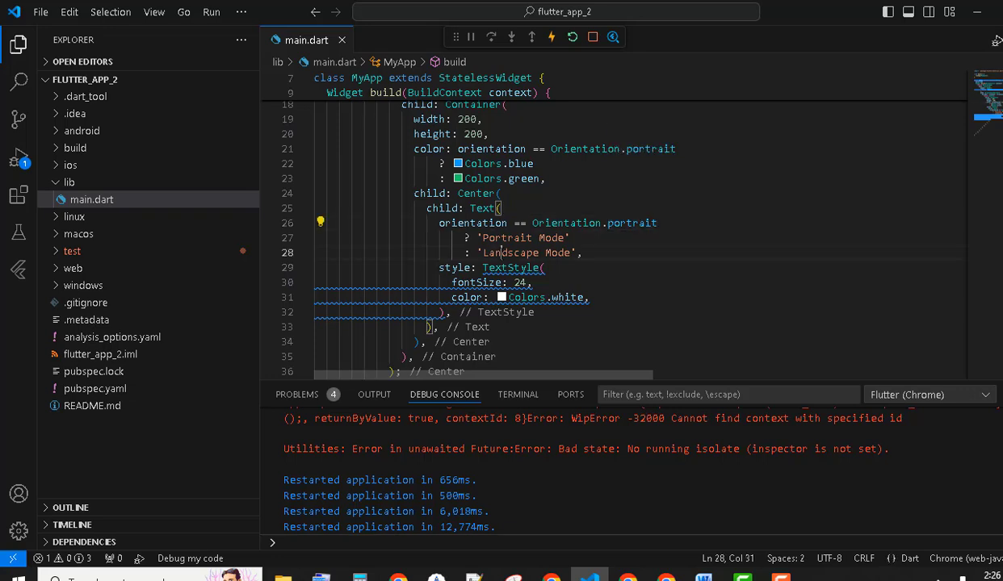
pyautogui.click(666, 578)
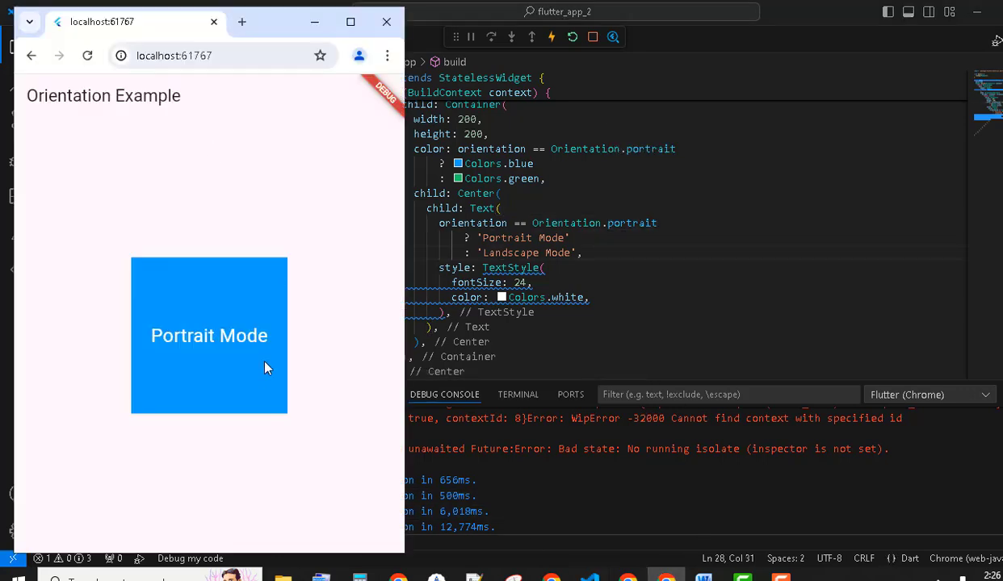
pyautogui.click(350, 22)
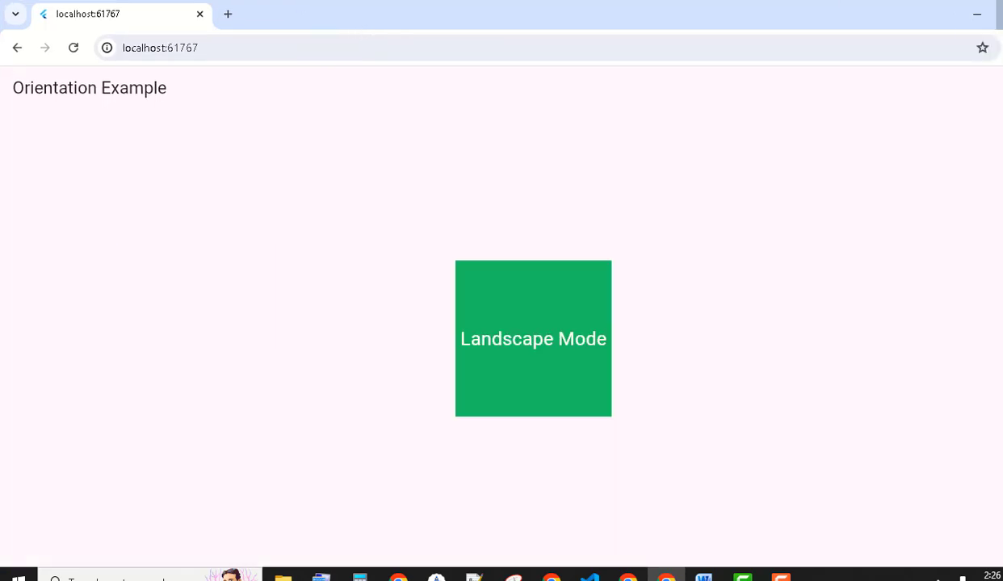
pyautogui.click(998, 14)
pyautogui.click(996, 41)
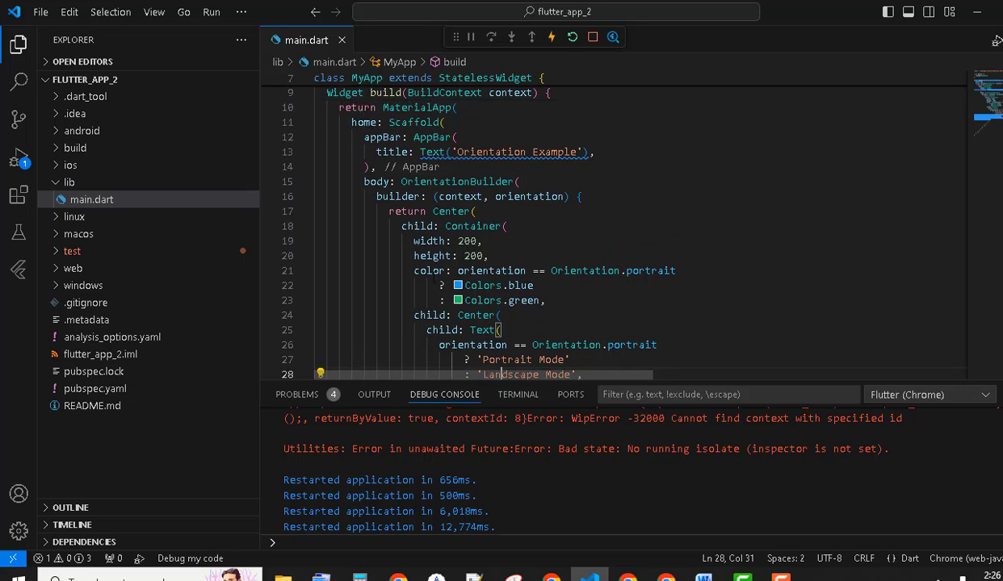
# Change the Container's width and height from 200 to 400 and save to hot reload
pyautogui.click(469, 255)
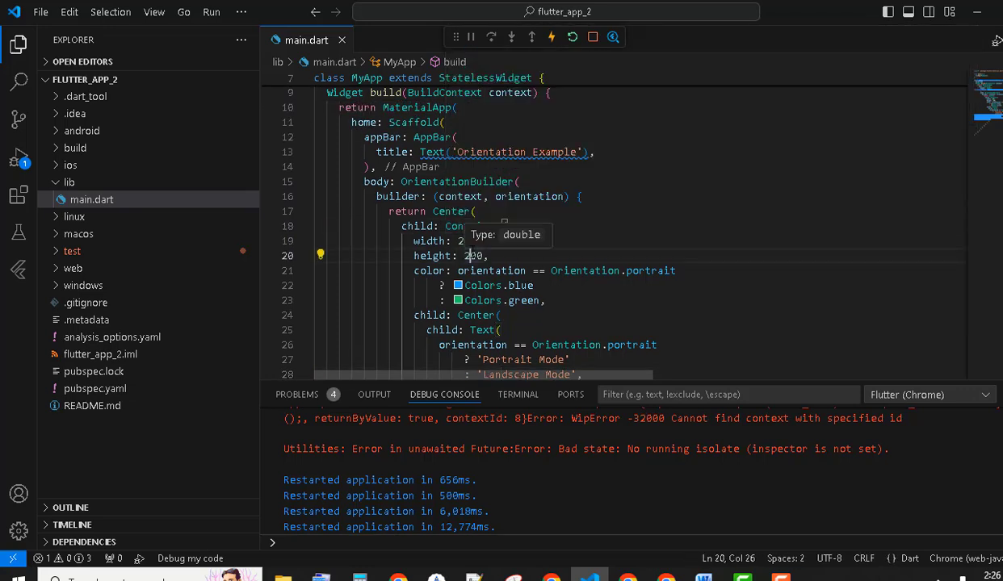
pyautogui.click(458, 240)
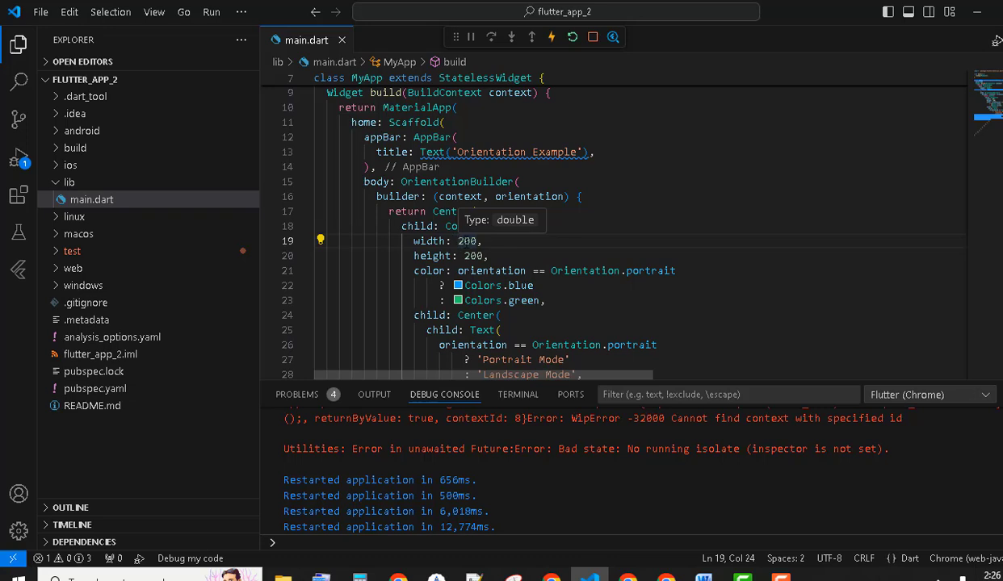
pyautogui.press('BackSpace')
pyautogui.write('4')
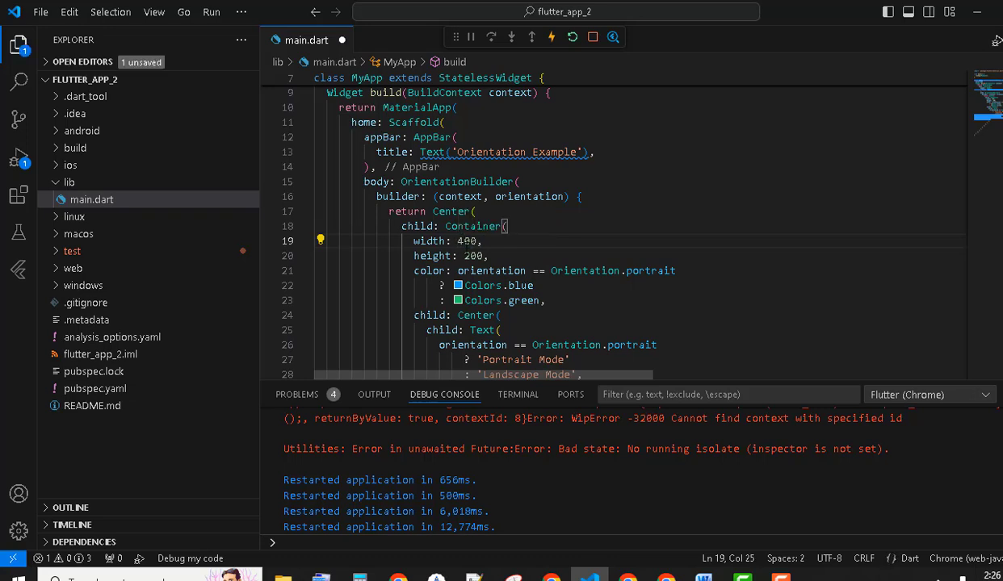
pyautogui.click(470, 255)
pyautogui.press('BackSpace')
pyautogui.write('4')
pyautogui.hotkey('ctrl', 's')
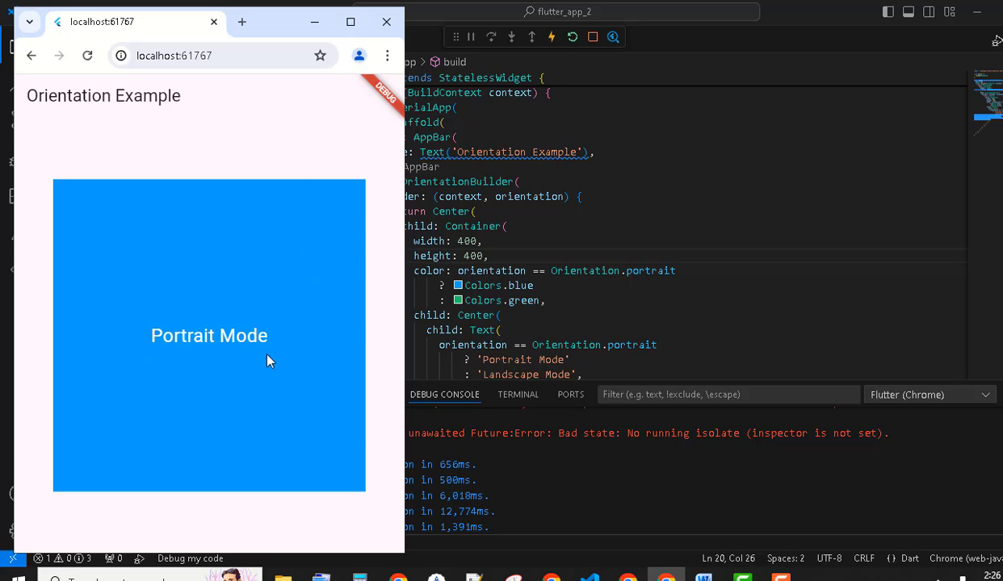
# Maximize and restore Chrome repeatedly so the box flips between green Landscape and blue Portrait
pyautogui.click(350, 22)
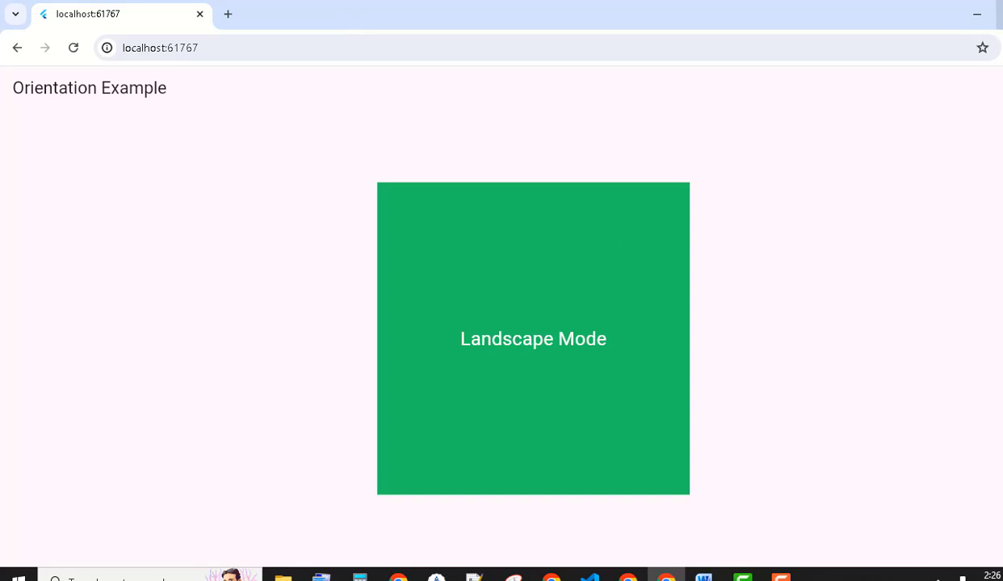
pyautogui.doubleClick(960, 12)
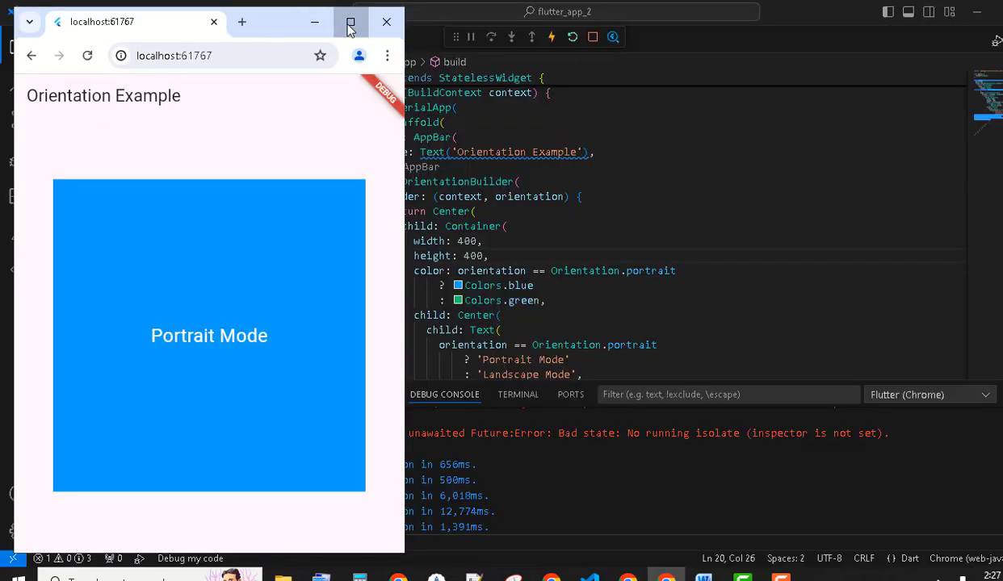
pyautogui.click(350, 22)
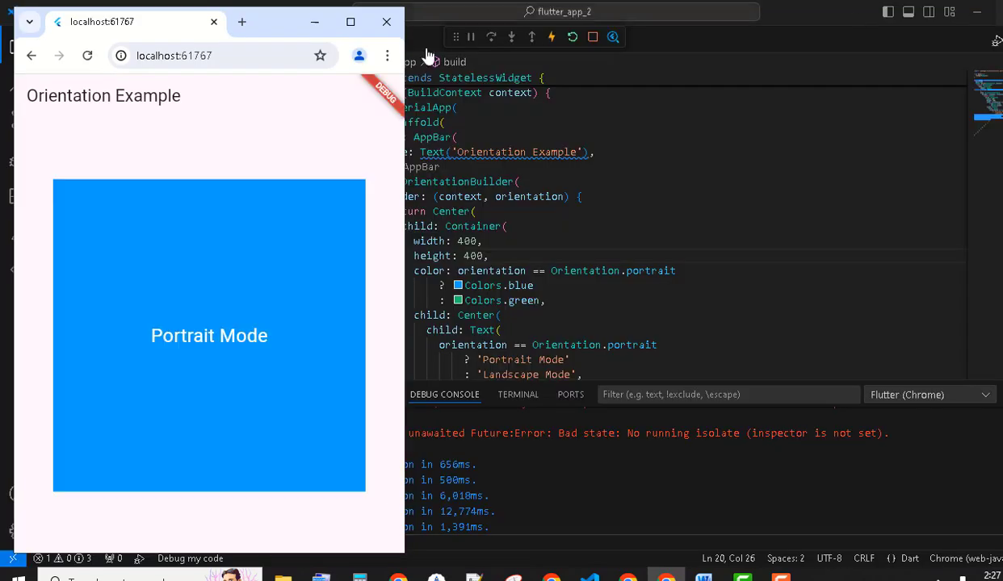
pyautogui.doubleClick(960, 13)
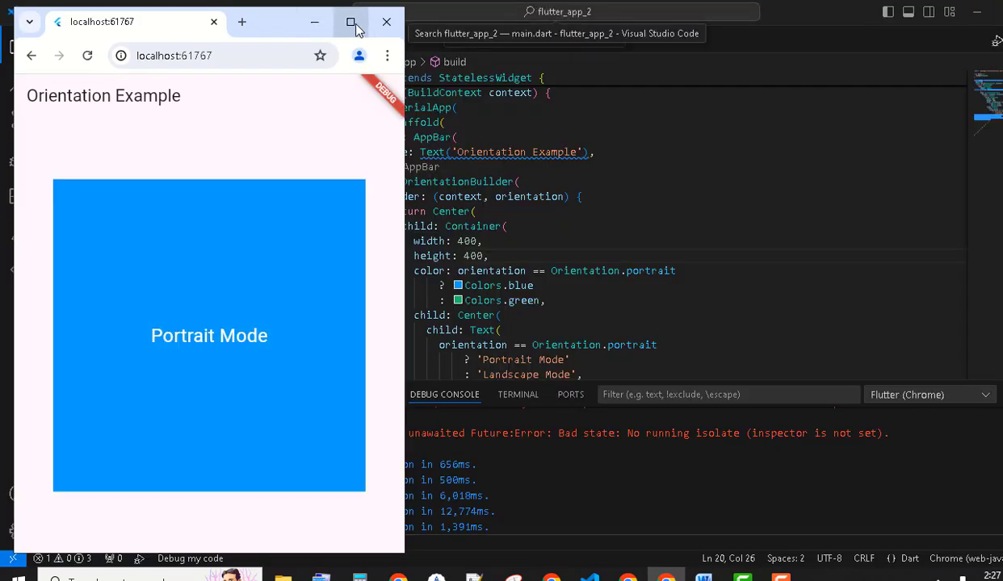
pyautogui.click(350, 22)
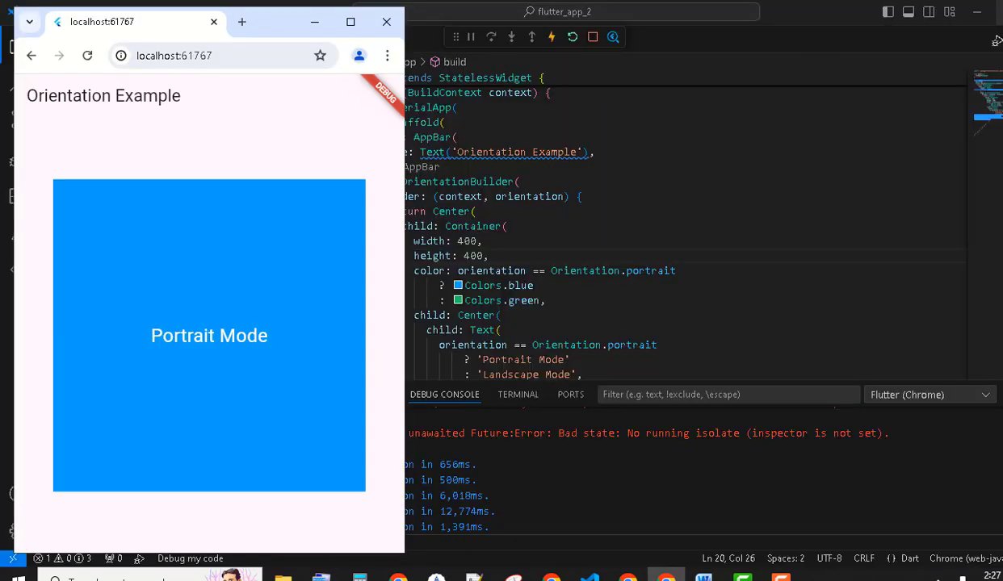
pyautogui.click(969, 12)
pyautogui.click(350, 22)
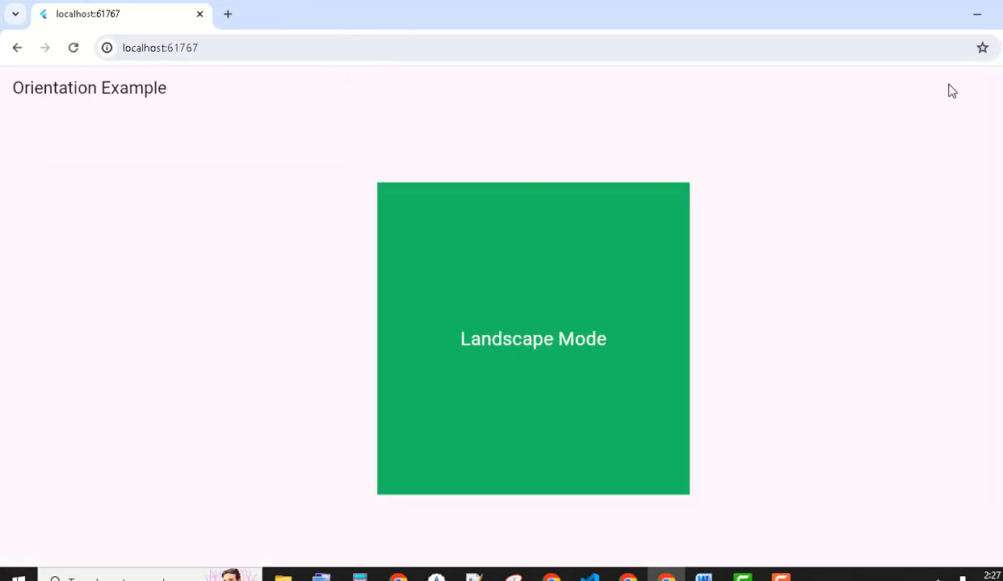
pyautogui.click(968, 12)
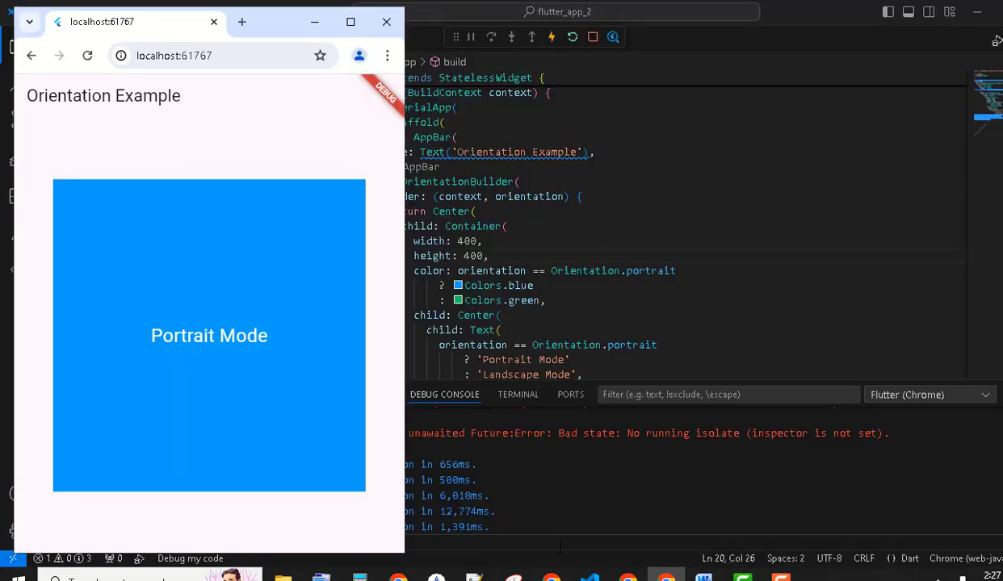
# Glance at Android Studio and Word, flip the app's orientation once more, then minimize Chrome
pyautogui.click(436, 578)
pyautogui.click(703, 576)
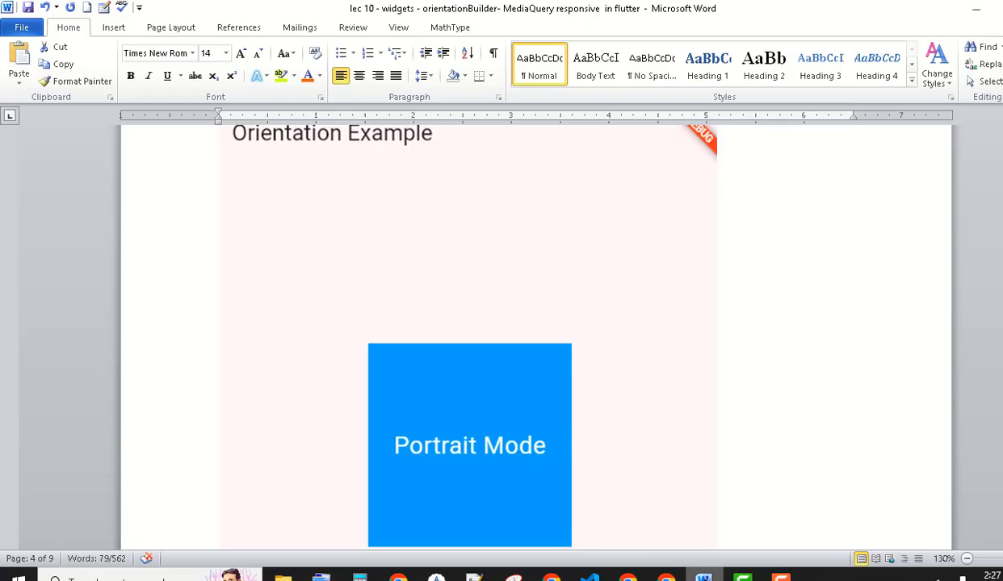
pyautogui.hotkey('alt', 'Tab')
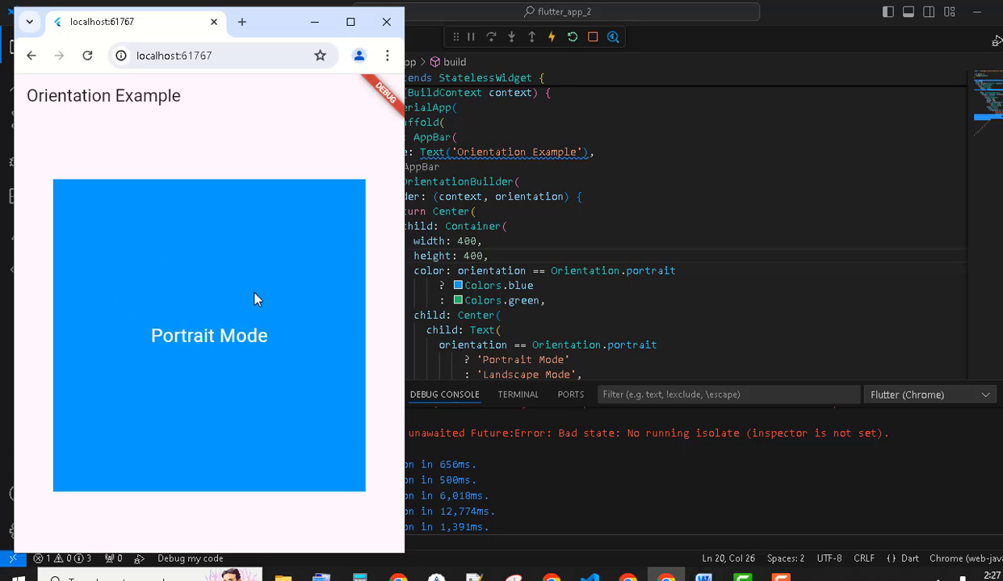
pyautogui.click(340, 20)
pyautogui.click(994, 14)
pyautogui.click(319, 30)
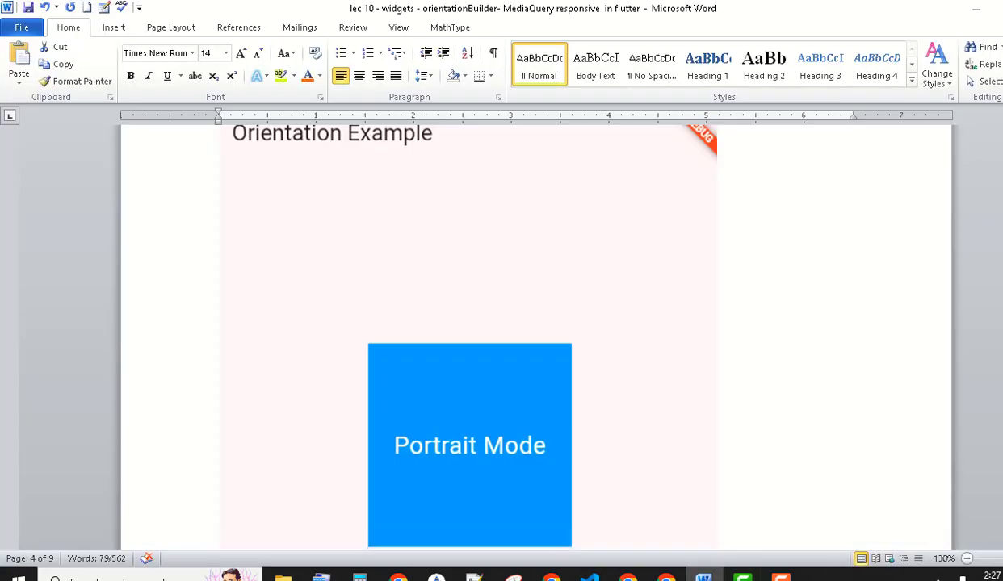
# Go to '2. MediaQuery Widget' and point out 'dimensions', 'orientation' and the MediaQuery.of(context).orientation line
pyautogui.scroll(-10, 536, 339)
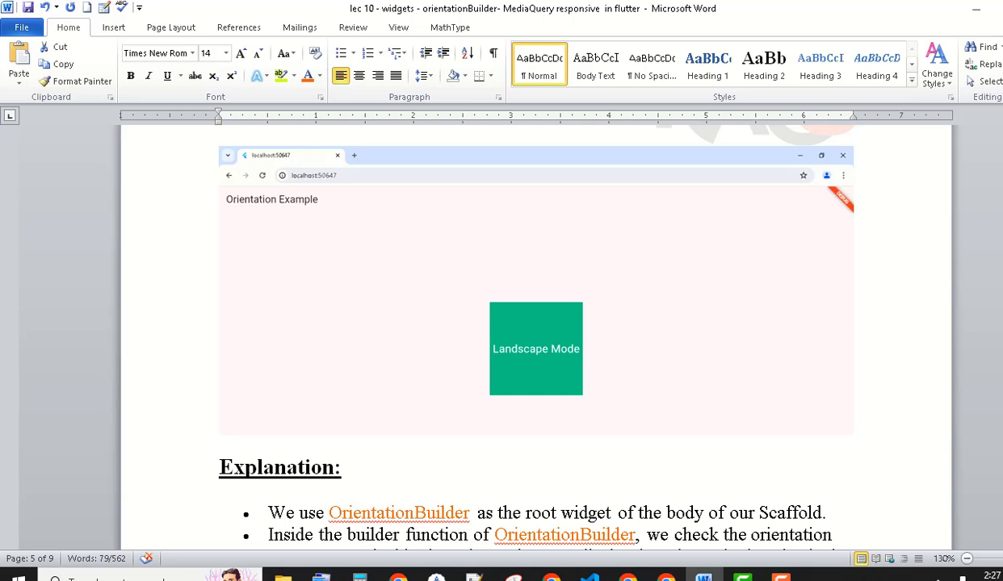
pyautogui.moveTo(996, 307); pyautogui.dragTo(997, 326)
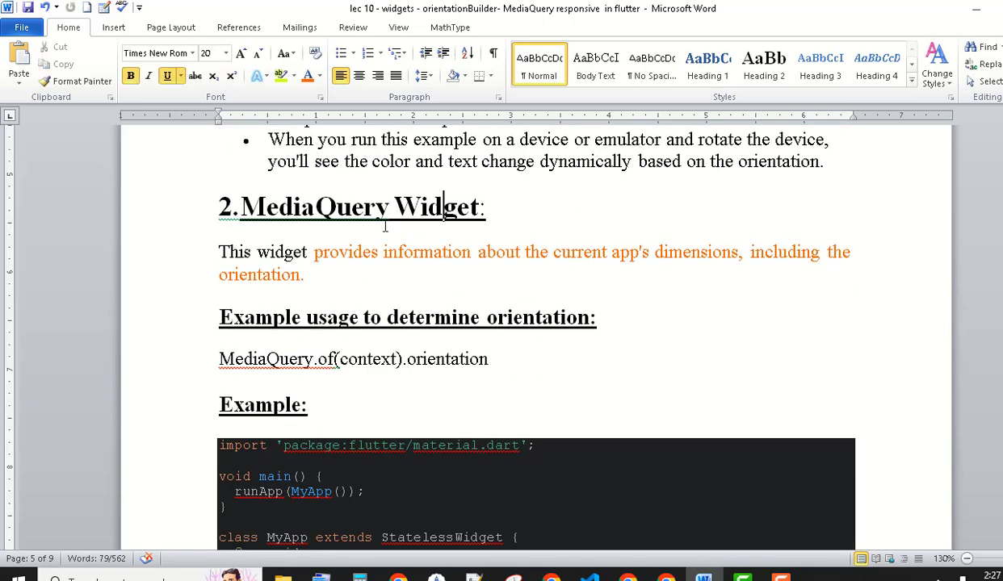
pyautogui.click(408, 271)
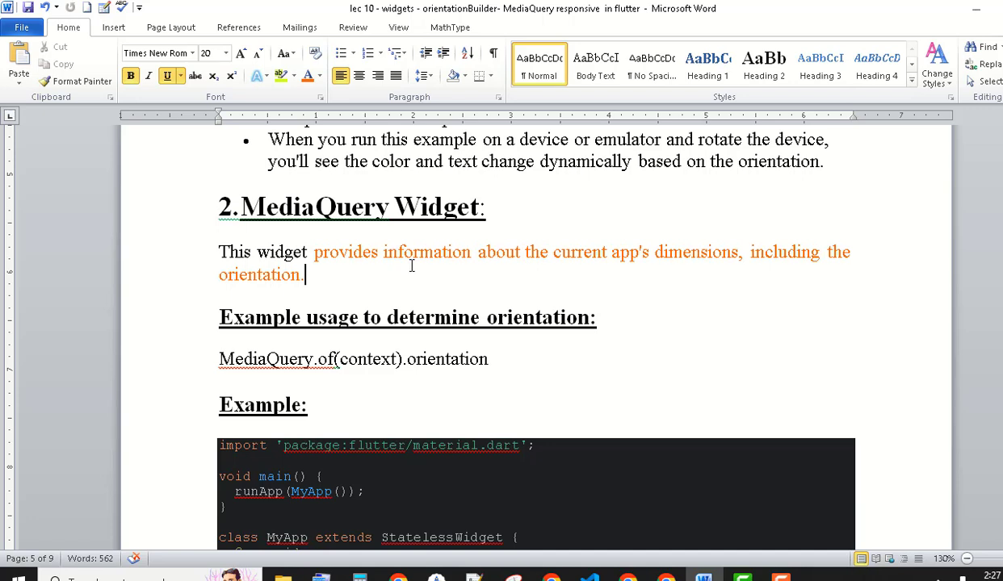
pyautogui.click(678, 251)
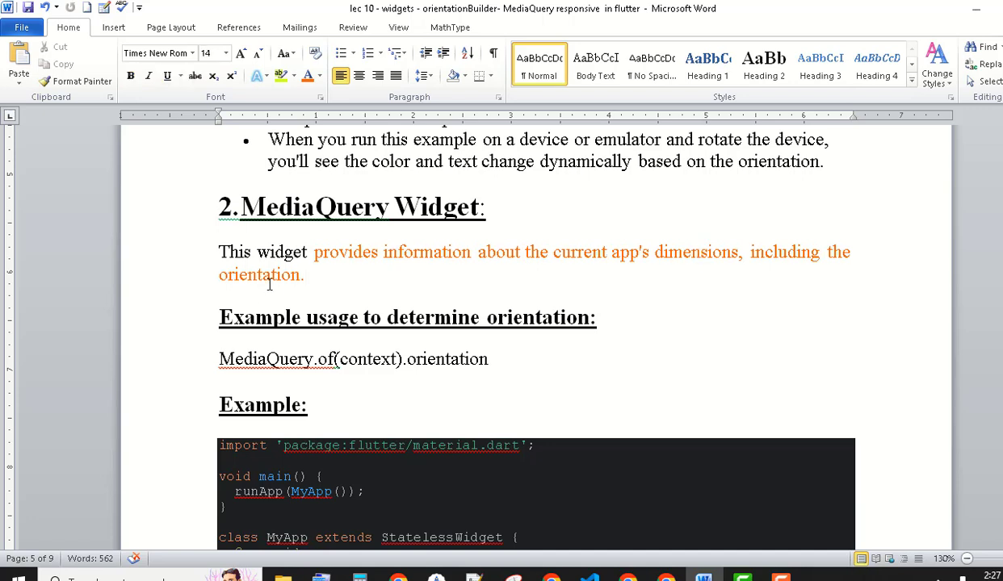
pyautogui.click(269, 278)
pyautogui.click(680, 254)
pyautogui.scroll(-2, 683, 254)
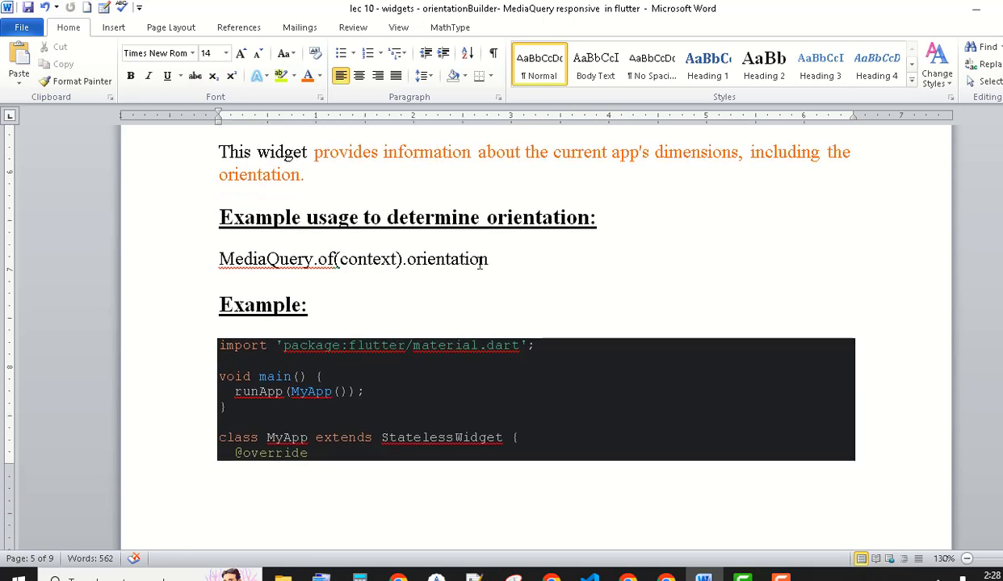
pyautogui.click(478, 260)
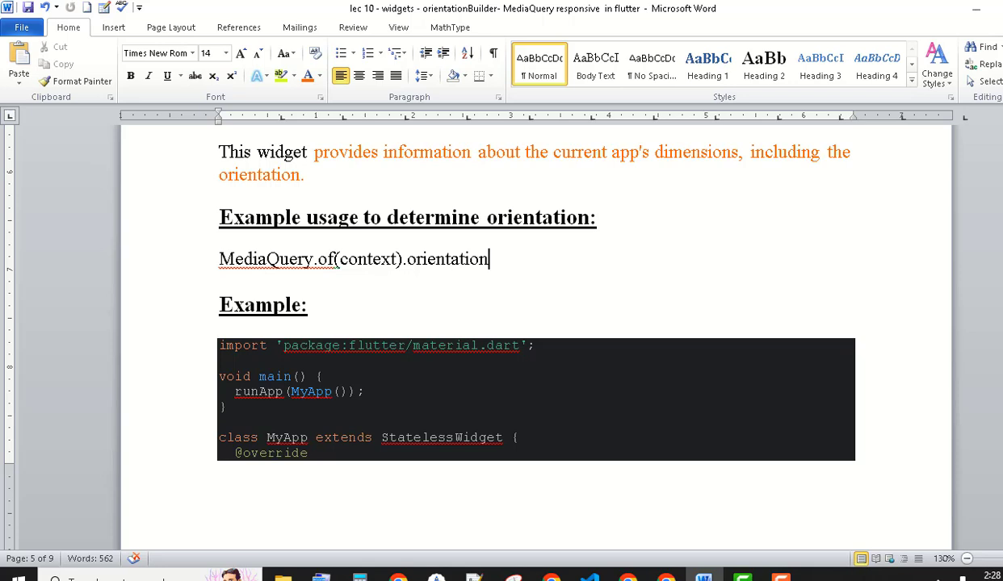
pyautogui.scroll(1, 501, 291)
pyautogui.scroll(1, 501, 323)
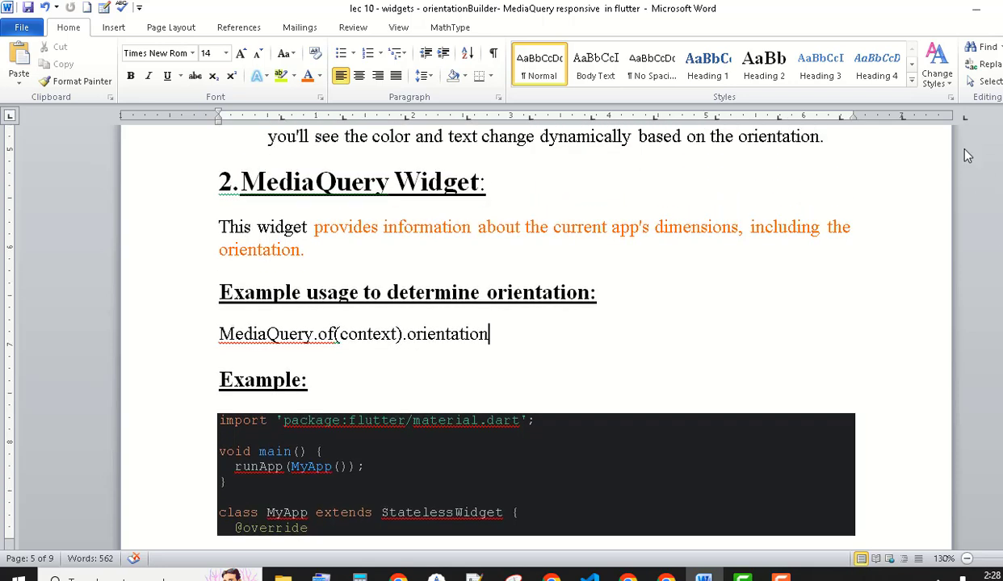
# Select the description sentence from 'information' to 'orientation.'
pyautogui.moveTo(385, 228)
pyautogui.mouseDown()
pyautogui.moveTo(707, 227)
pyautogui.moveTo(715, 265)
pyautogui.moveTo(714, 254)
pyautogui.mouseUp()
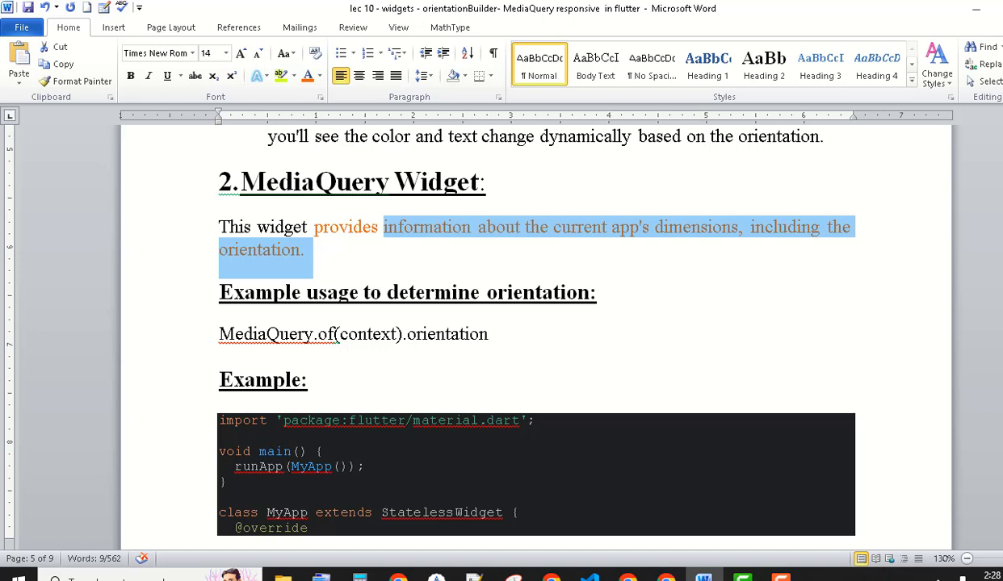
pyautogui.scroll(-1, 517, 323)
pyautogui.scroll(-1, 517, 323)
pyautogui.scroll(-1, 517, 323)
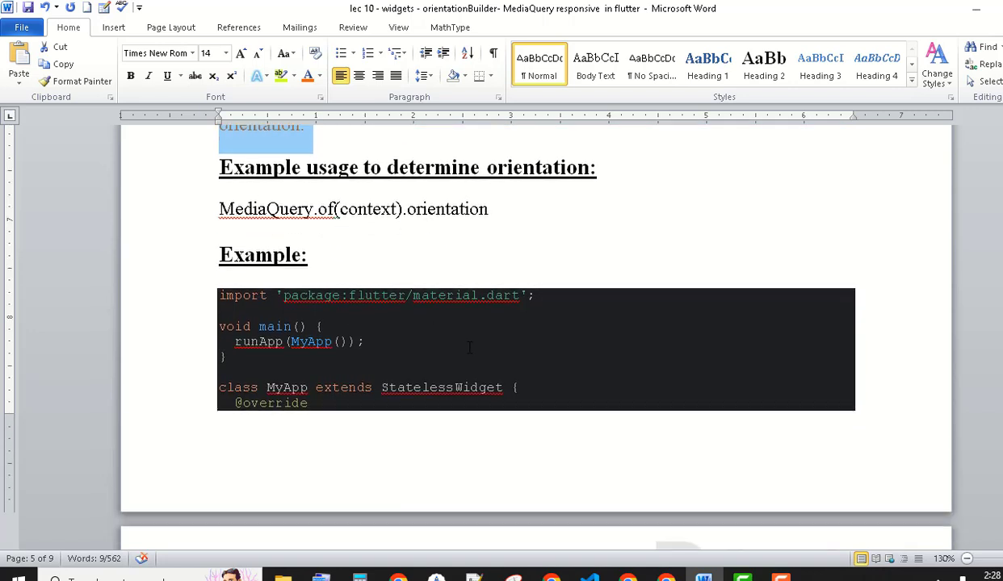
# On page 6, select OrientationExample() on the home line, the class name and StatelessWidget
pyautogui.scroll(-1, 516, 323)
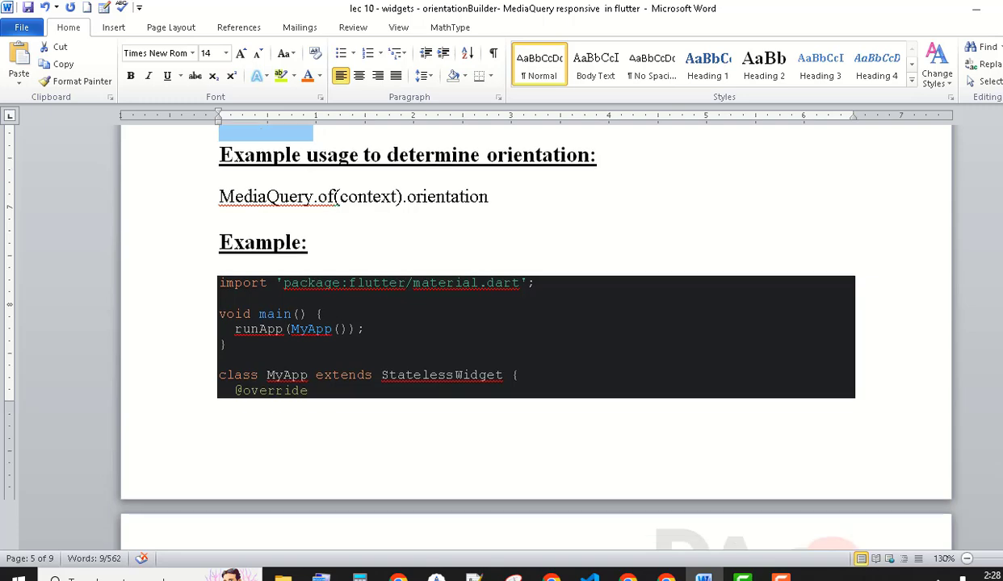
pyautogui.scroll(-2, 517, 323)
pyautogui.scroll(-2, 517, 323)
pyautogui.scroll(-2, 516, 323)
pyautogui.scroll(-3, 398, 250)
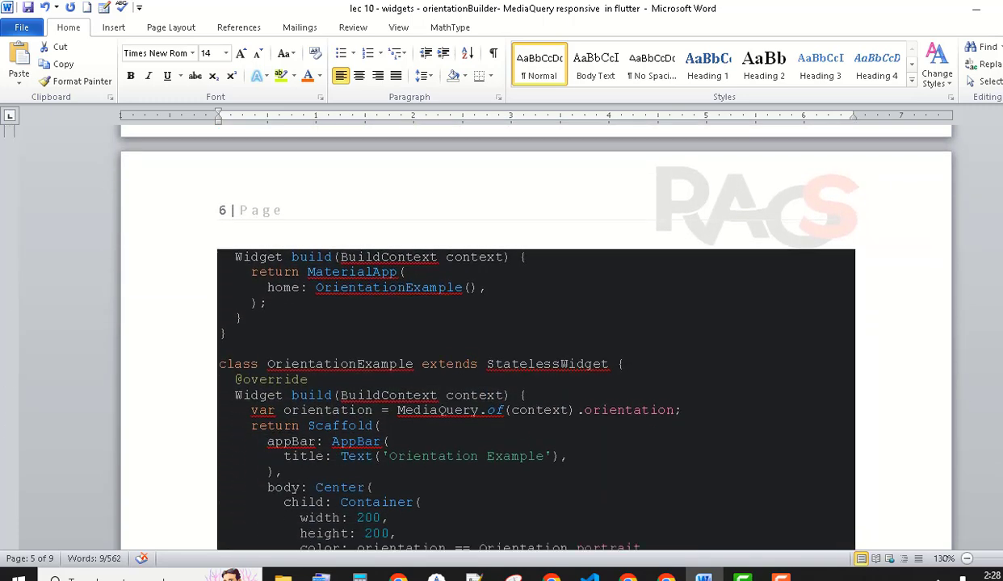
pyautogui.scroll(-2, 398, 250)
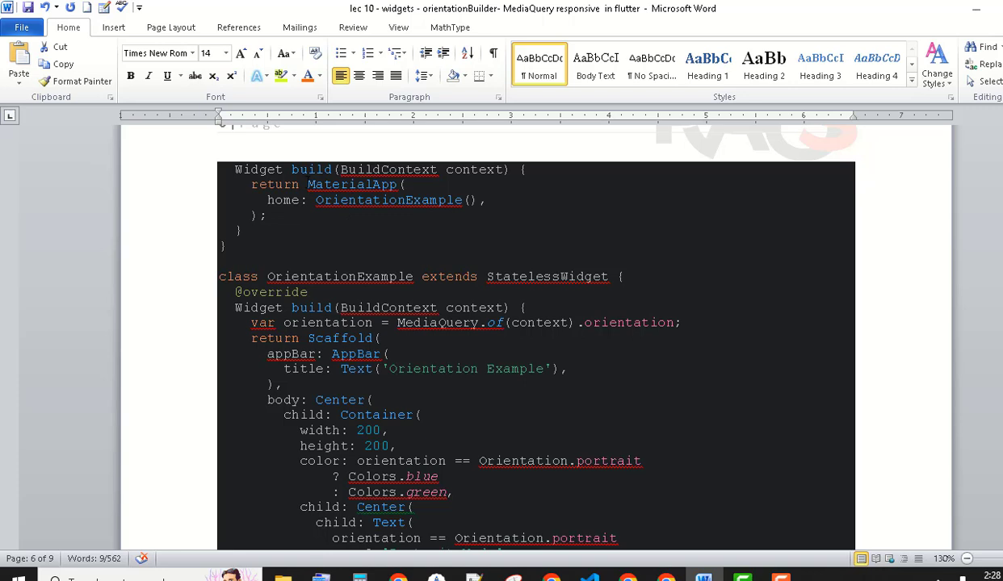
pyautogui.click(291, 201)
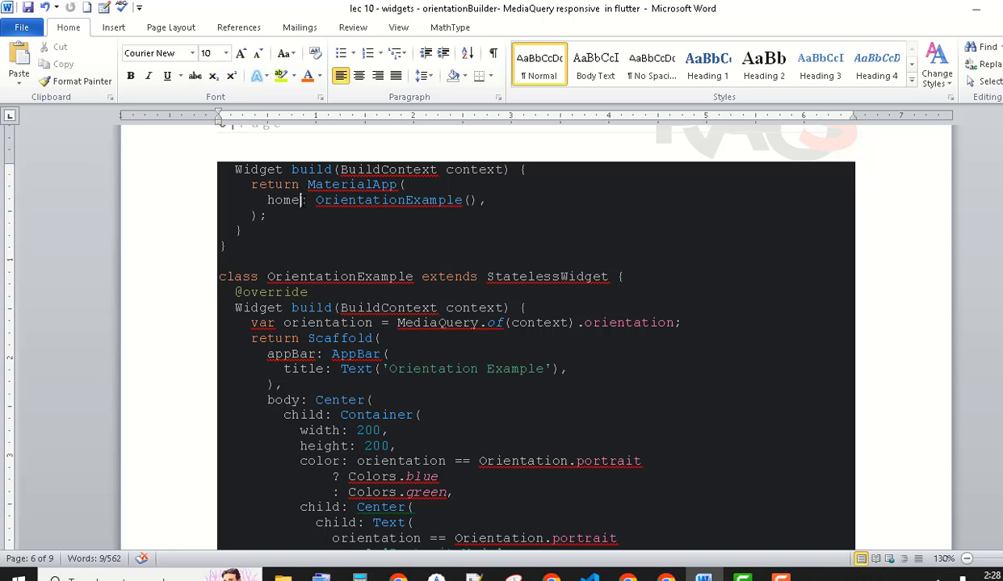
pyautogui.moveTo(316, 200); pyautogui.dragTo(485, 200)
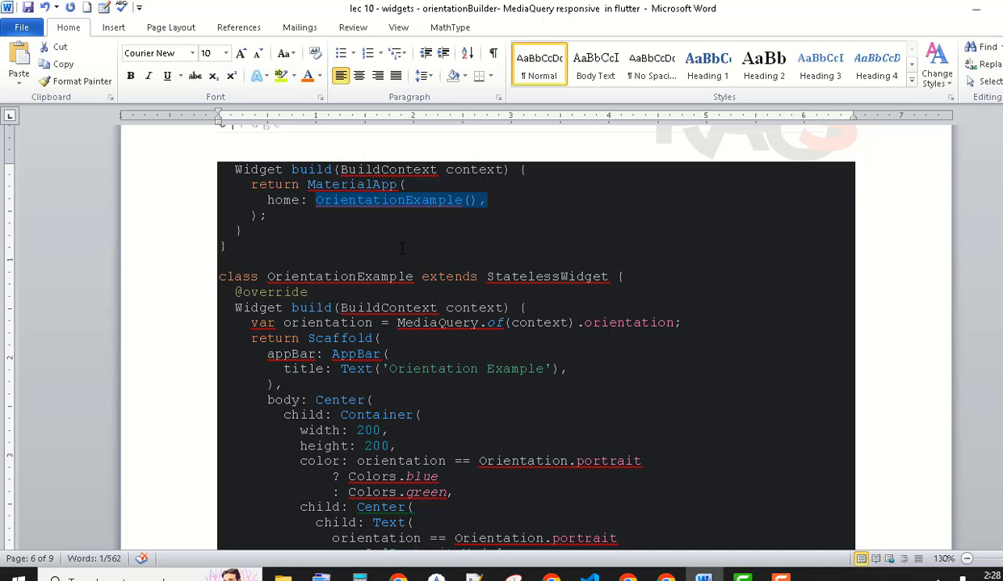
pyautogui.moveTo(412, 277); pyautogui.dragTo(283, 277)
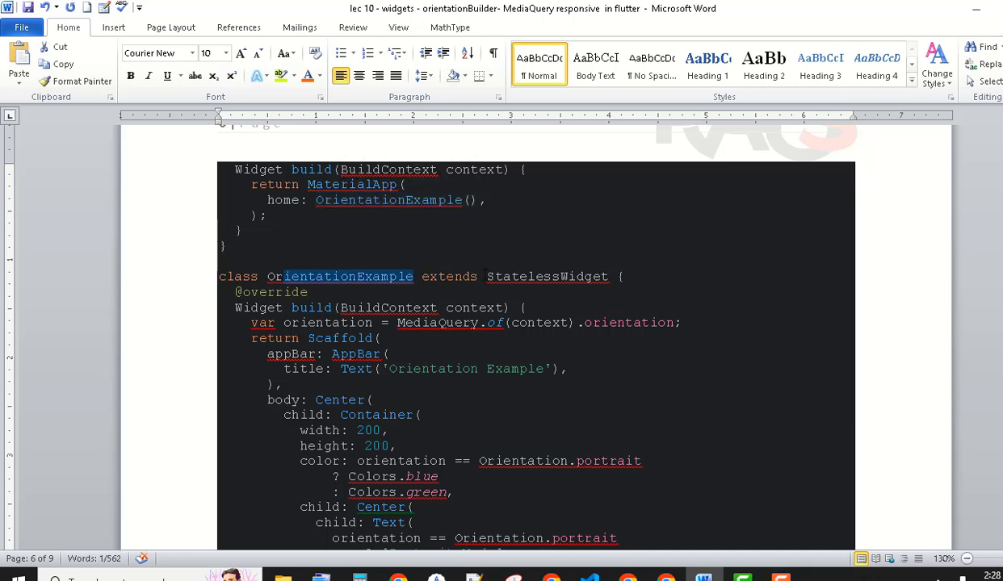
pyautogui.moveTo(487, 277); pyautogui.dragTo(609, 276)
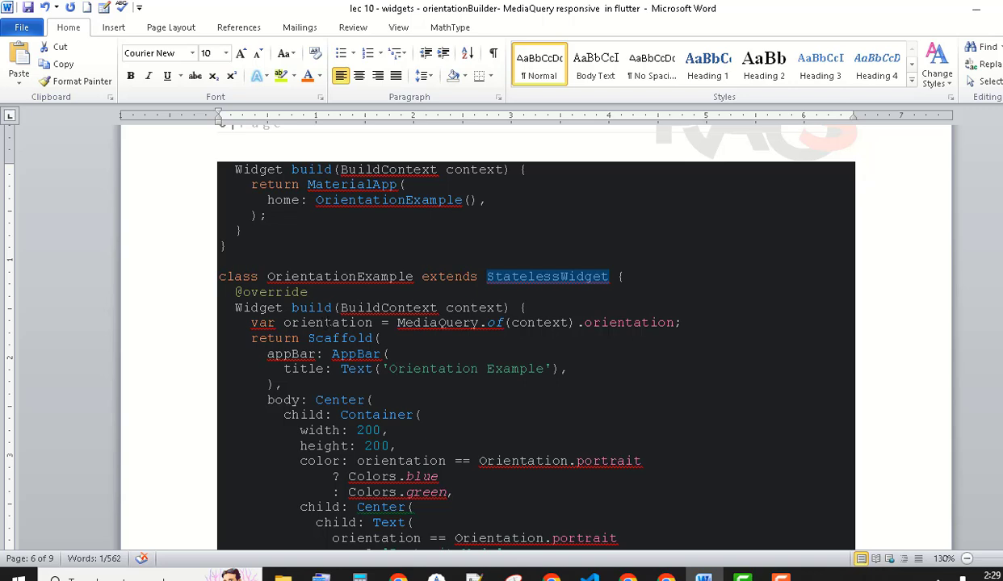
# Select the orientation variable line and mark its MediaQuery.of(context).orientation call
pyautogui.moveTo(251, 323)
pyautogui.mouseDown()
pyautogui.moveTo(410, 399)
pyautogui.moveTo(291, 386)
pyautogui.mouseUp()
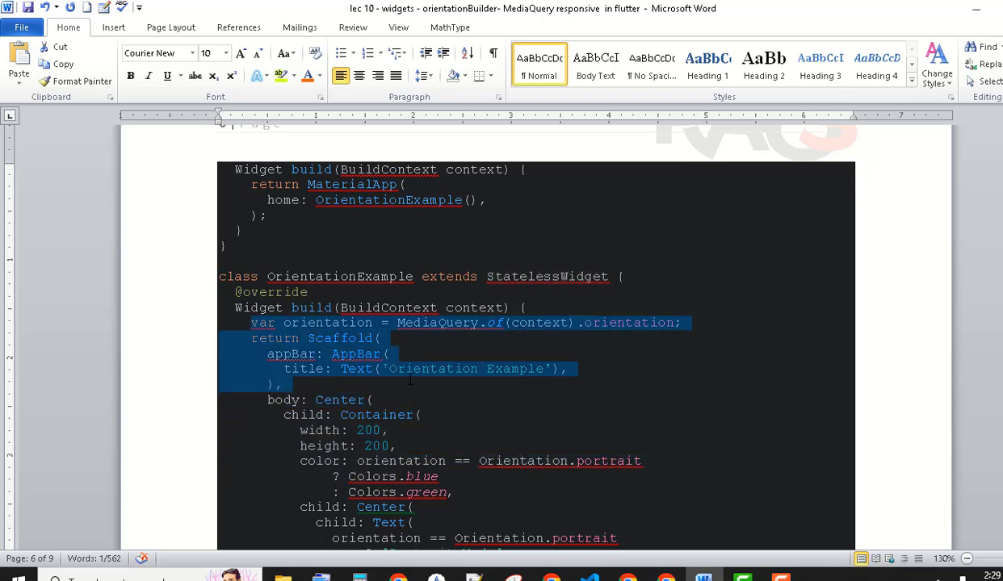
pyautogui.click(454, 327)
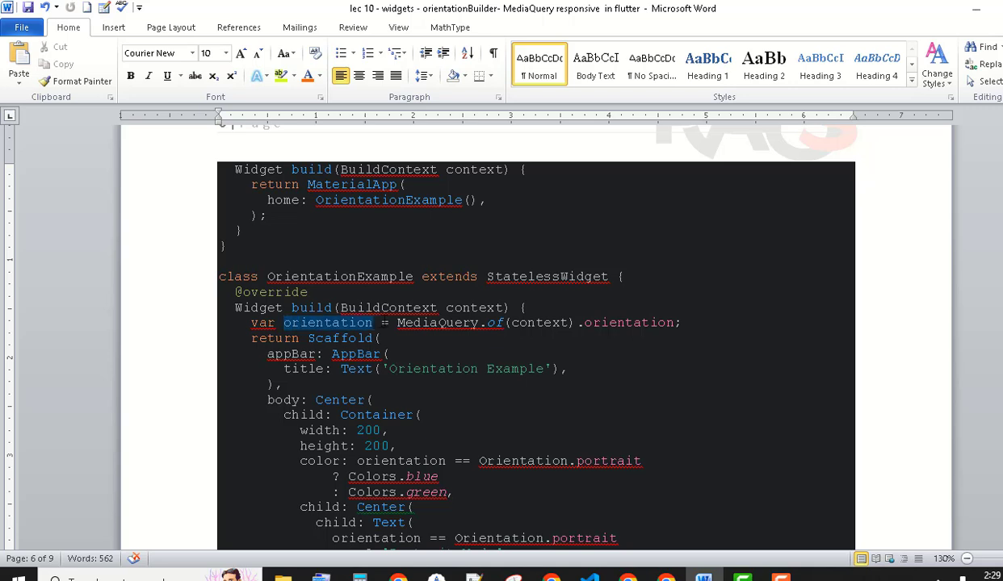
pyautogui.moveTo(275, 322); pyautogui.dragTo(635, 318)
pyautogui.click(651, 356)
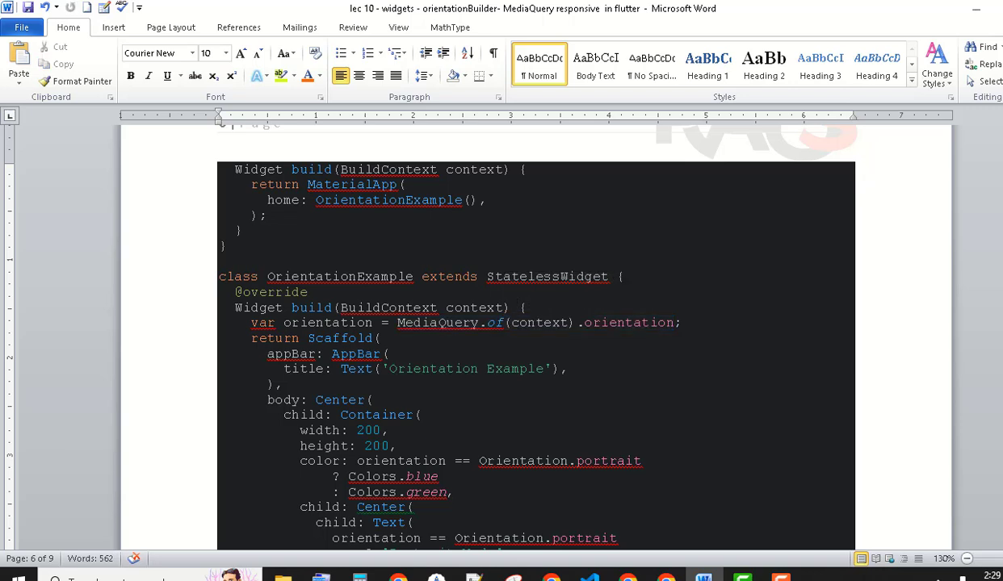
pyautogui.scroll(-1, 877, 432)
pyautogui.scroll(-2, 590, 278)
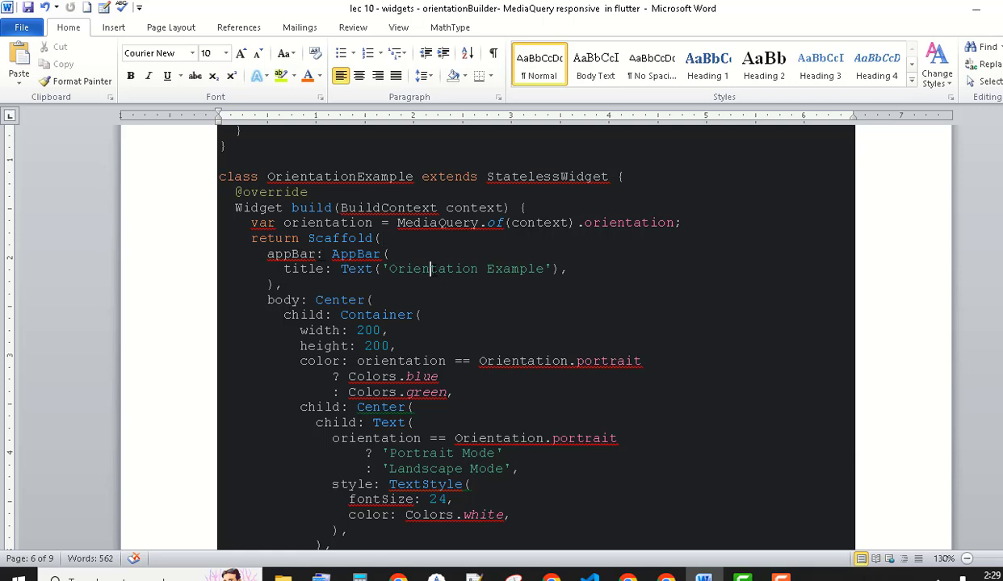
pyautogui.click(546, 269)
pyautogui.doubleClick(343, 299)
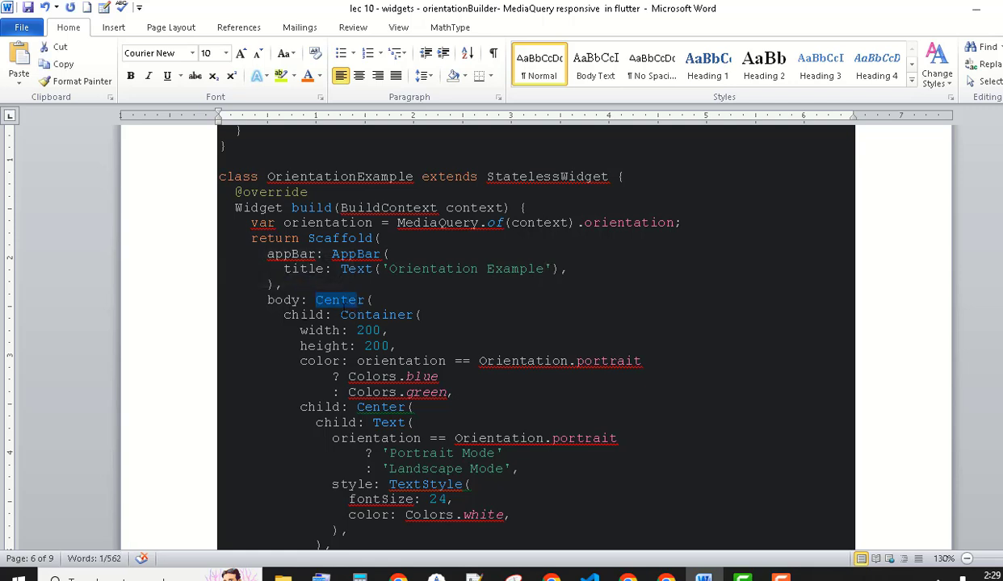
pyautogui.doubleClick(404, 314)
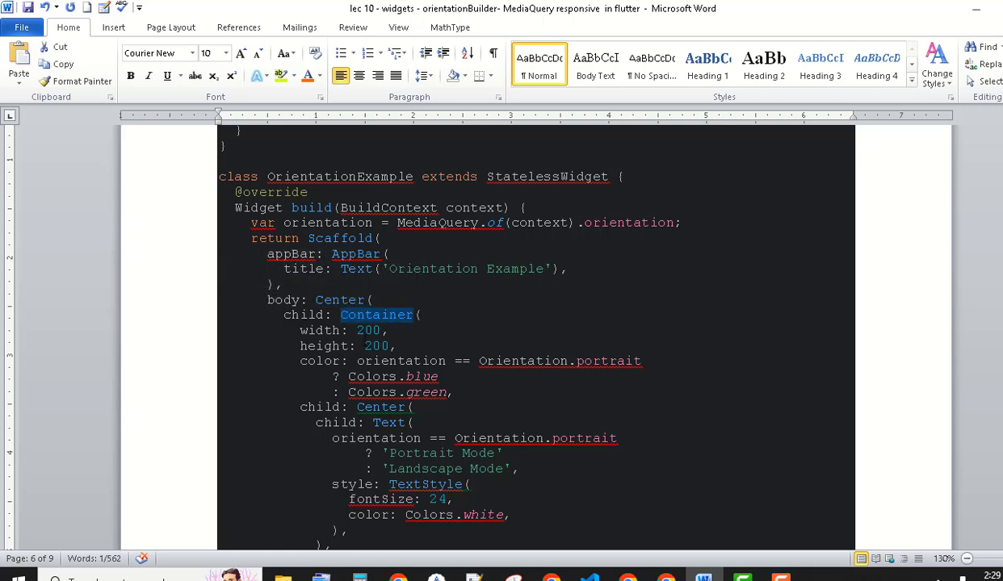
pyautogui.moveTo(360, 332); pyautogui.dragTo(468, 361)
pyautogui.click(398, 346)
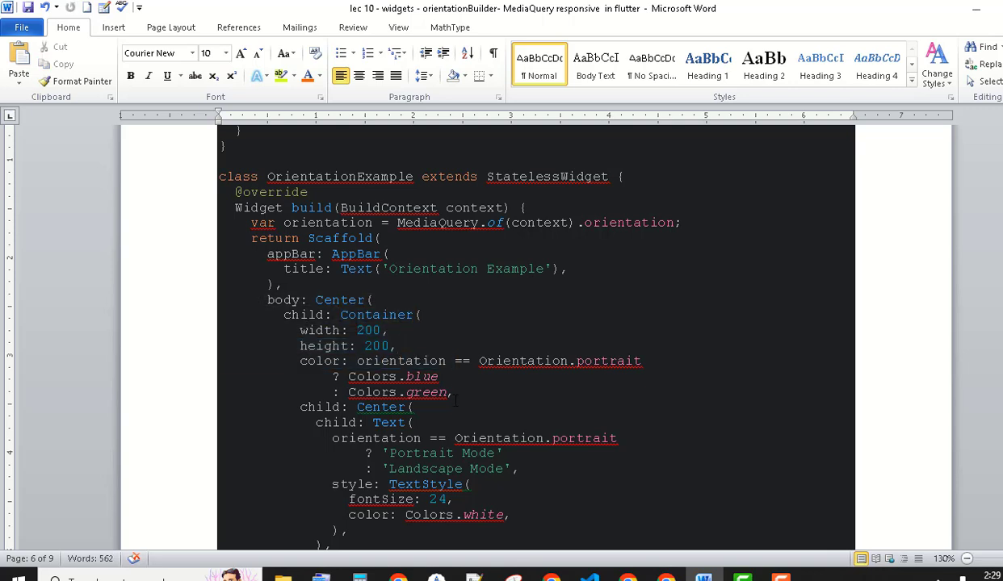
pyautogui.moveTo(455, 392); pyautogui.dragTo(300, 361)
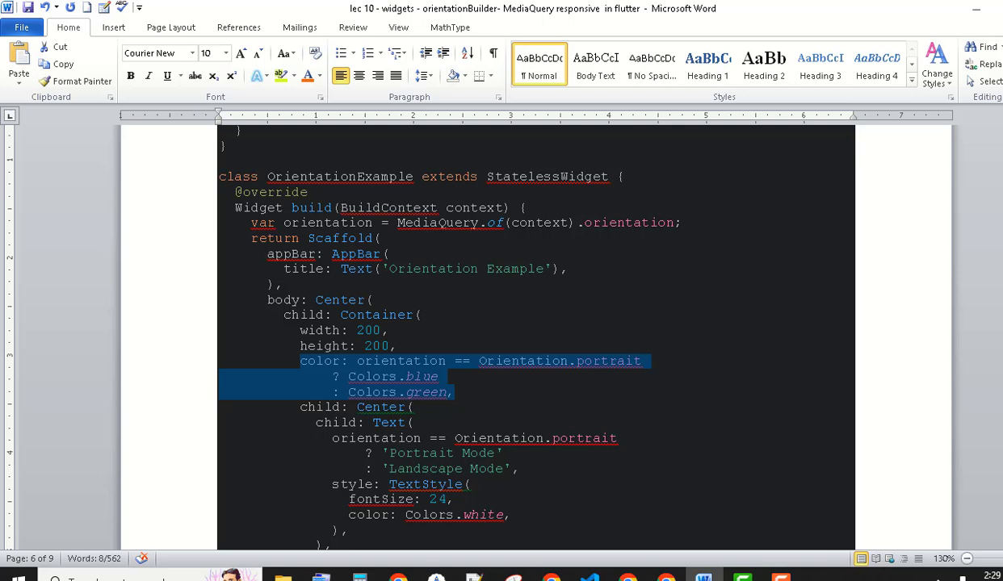
pyautogui.scroll(-1, 829, 404)
pyautogui.scroll(-1, 829, 403)
pyautogui.scroll(-1, 829, 404)
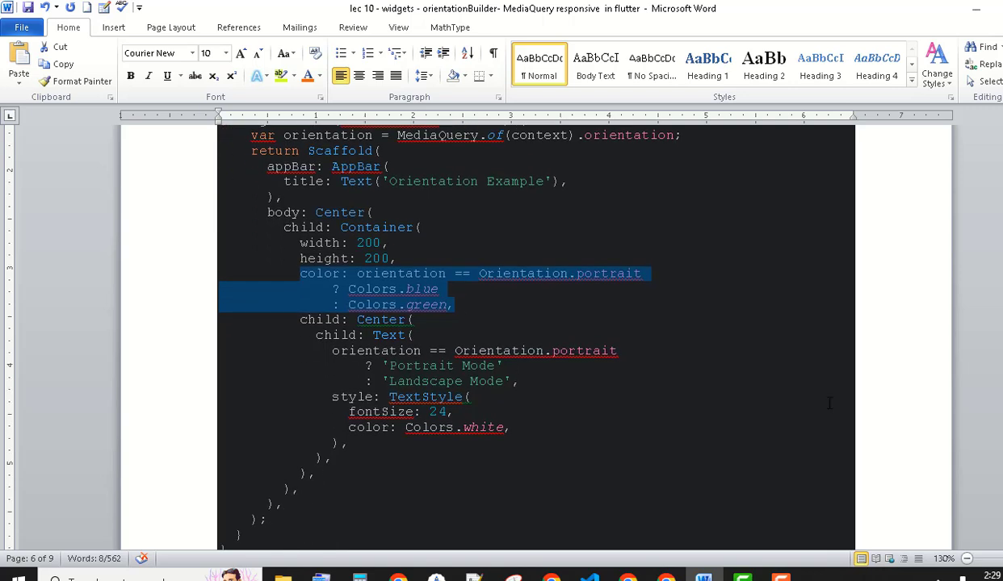
pyautogui.click(436, 300)
pyautogui.click(360, 273)
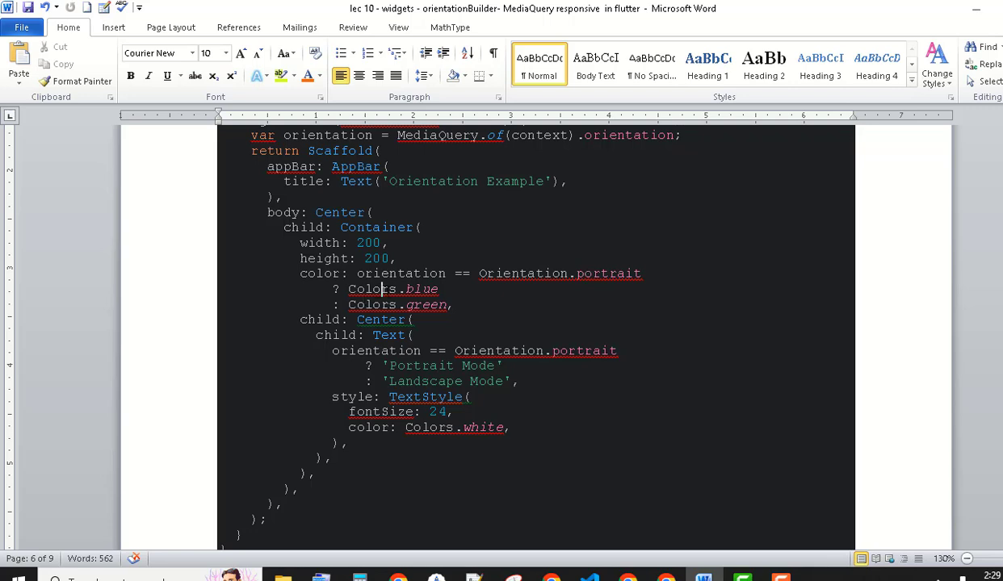
pyautogui.doubleClick(373, 289)
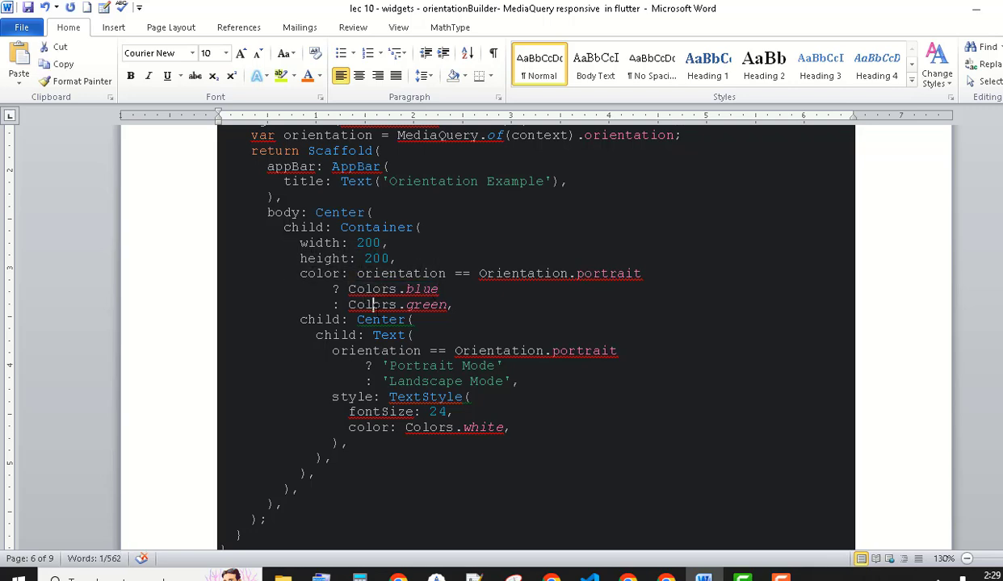
pyautogui.moveTo(352, 305); pyautogui.dragTo(437, 309)
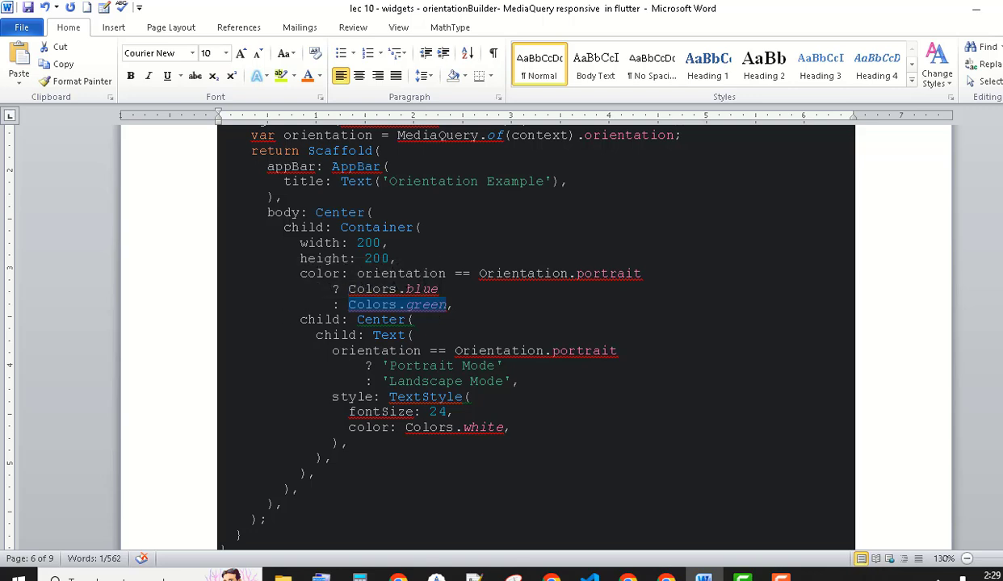
pyautogui.click(362, 319)
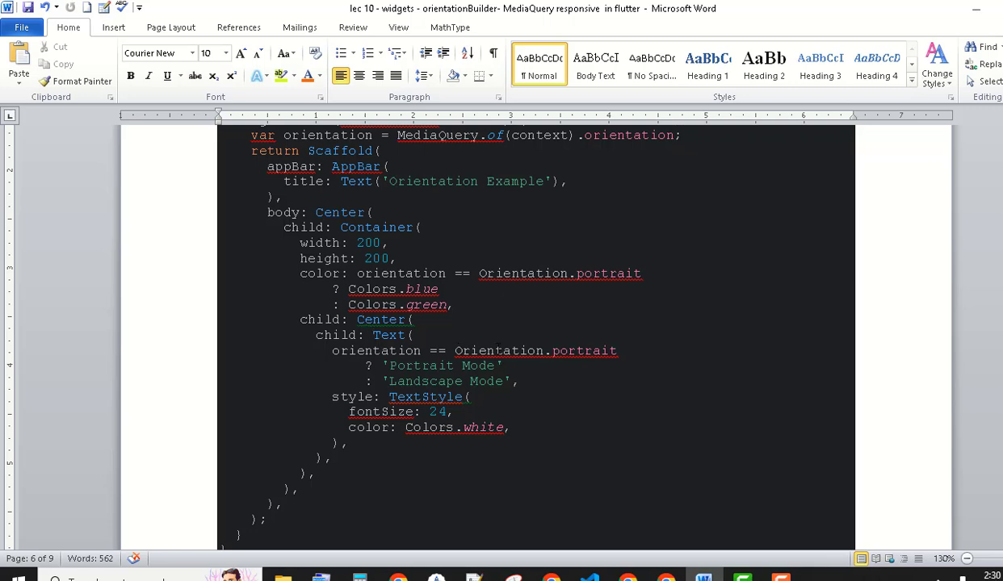
pyautogui.moveTo(455, 350); pyautogui.dragTo(618, 350)
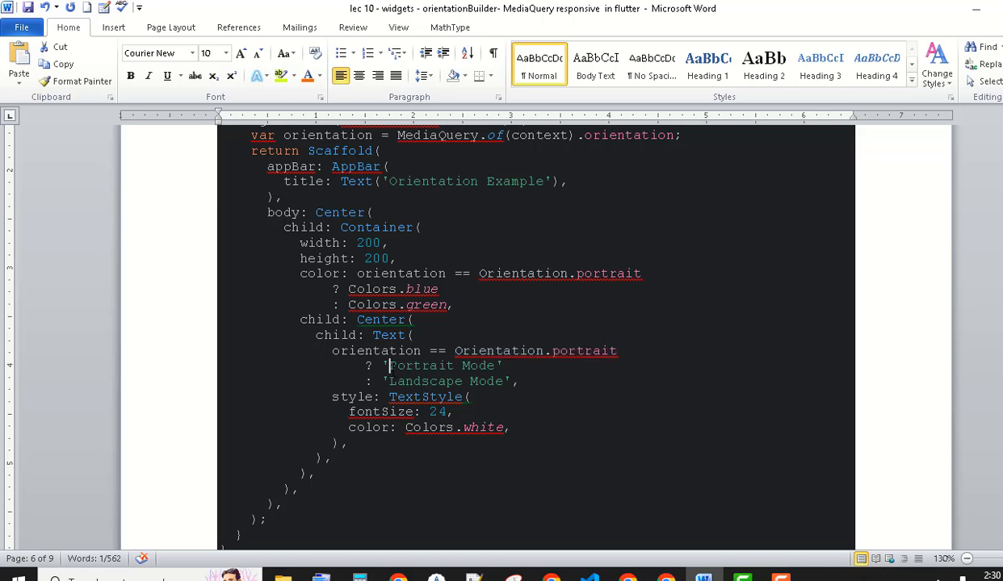
pyautogui.moveTo(382, 366); pyautogui.dragTo(503, 366)
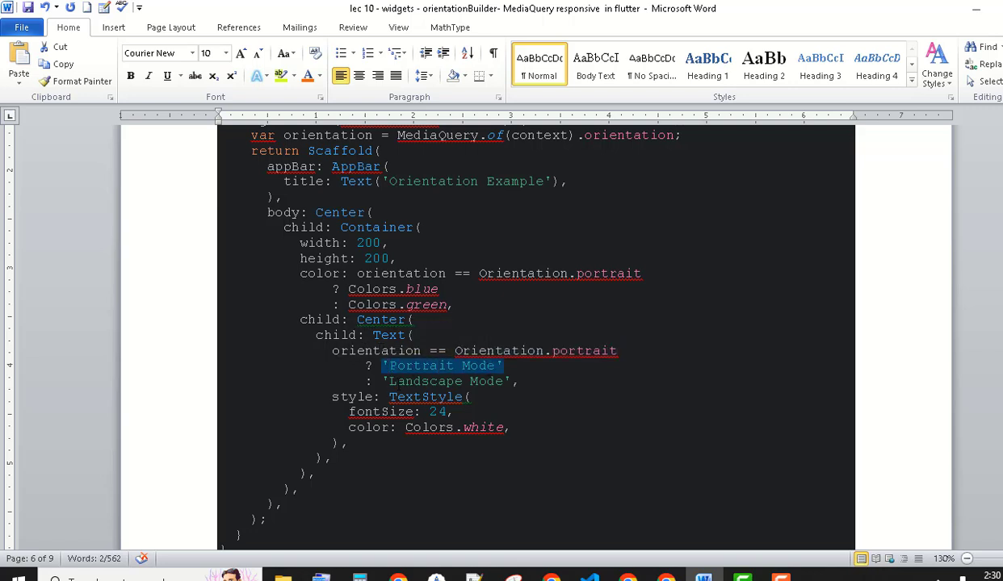
pyautogui.moveTo(382, 381)
pyautogui.mouseDown()
pyautogui.moveTo(495, 393)
pyautogui.moveTo(516, 381)
pyautogui.mouseUp()
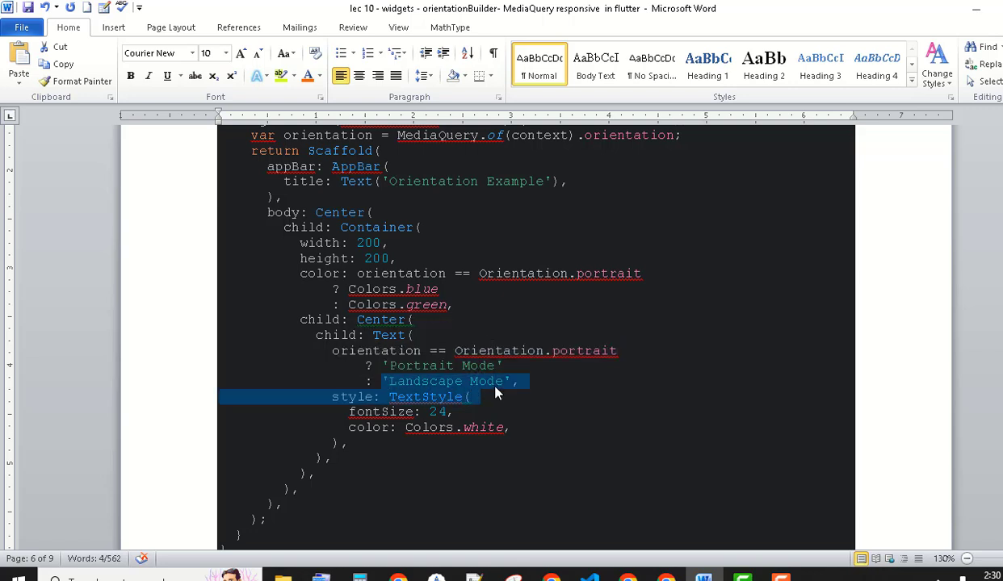
pyautogui.click(497, 382)
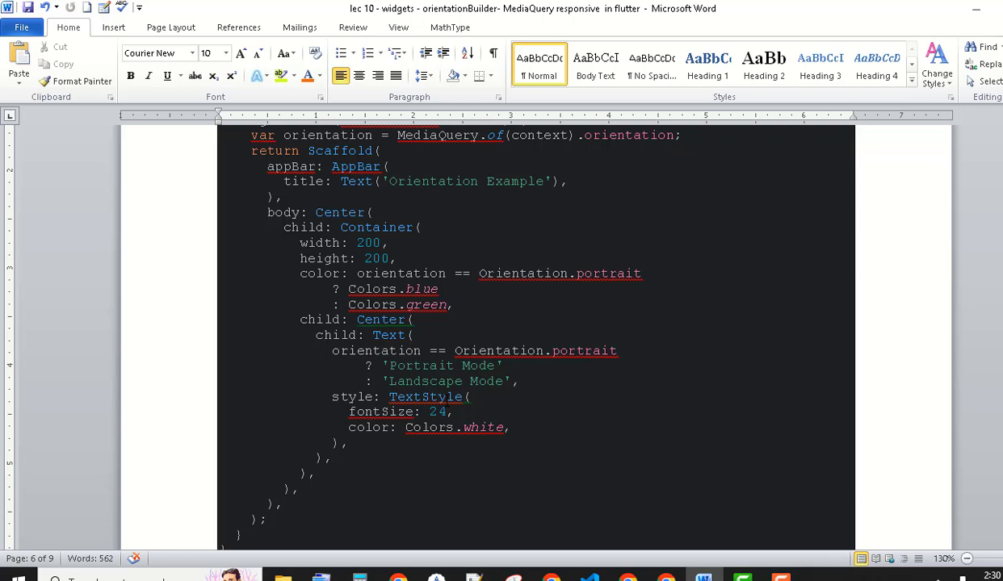
pyautogui.click(488, 427)
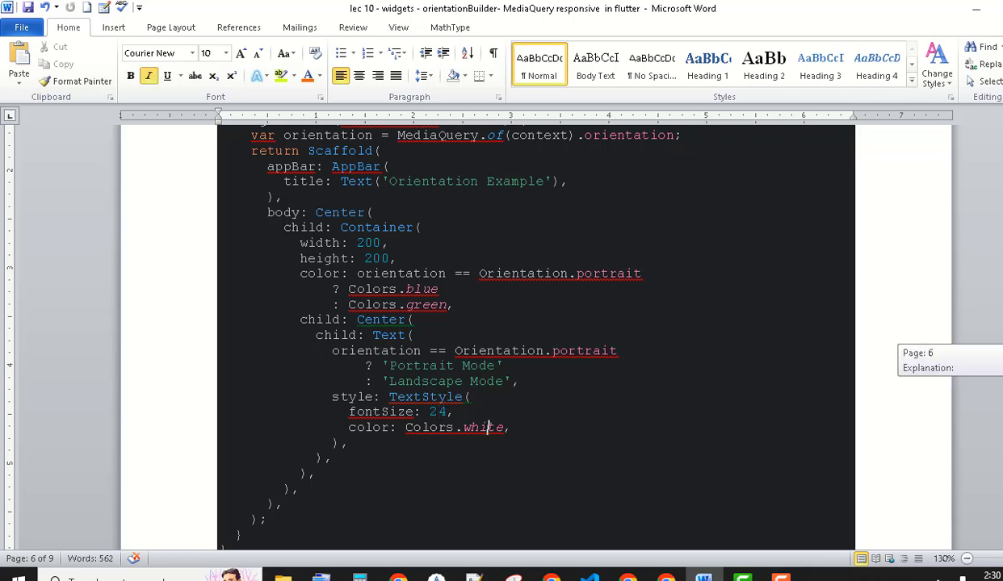
# Select the whole MediaQuery example code from the import line to the closing brace, then switch to VS Code
pyautogui.scroll(-3, 536, 335)
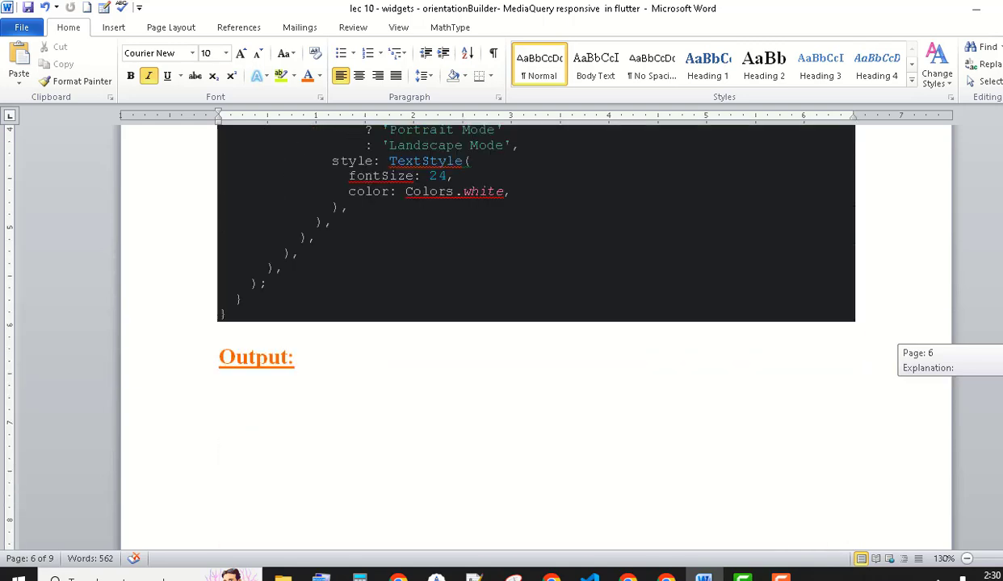
pyautogui.scroll(4, 536, 335)
pyautogui.scroll(6, 537, 335)
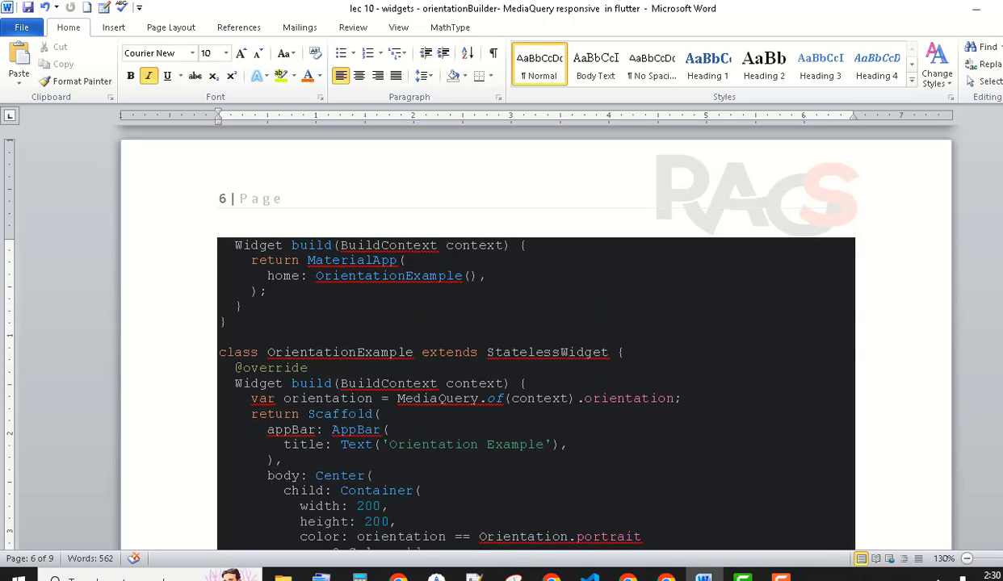
pyautogui.scroll(2, 537, 335)
pyautogui.scroll(3, 536, 335)
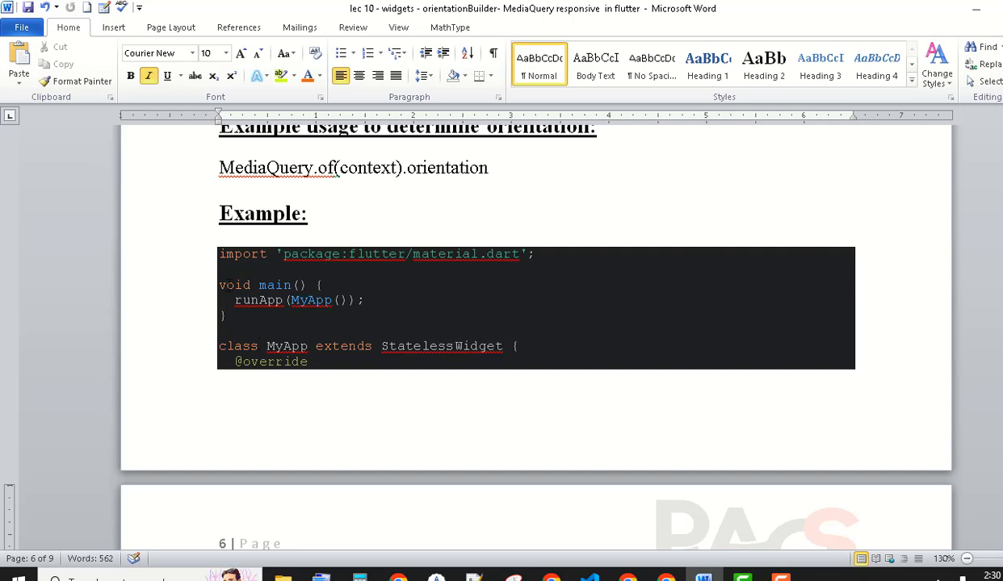
pyautogui.moveTo(219, 257); pyautogui.dragTo(340, 568)
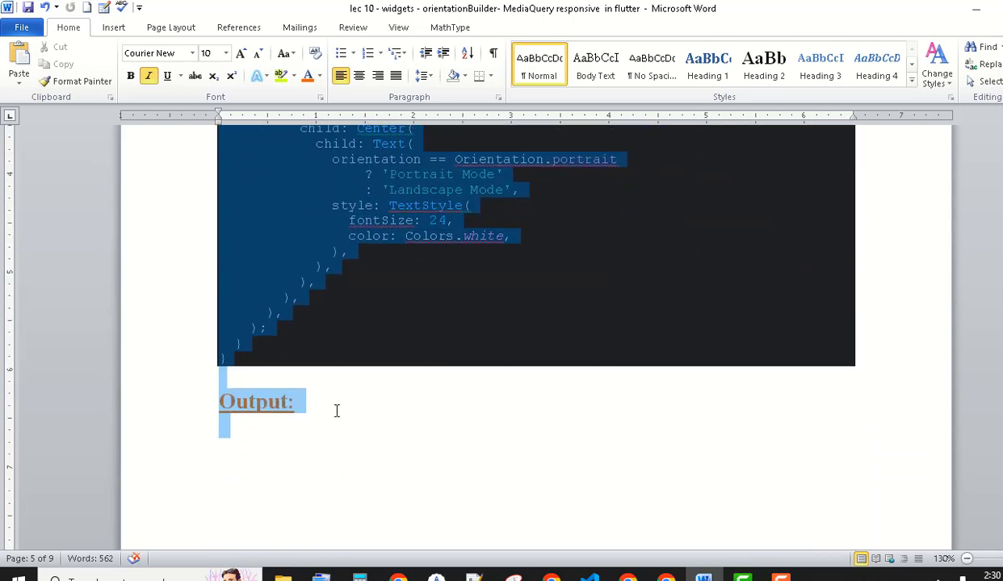
pyautogui.moveTo(340, 568); pyautogui.dragTo(319, 361)
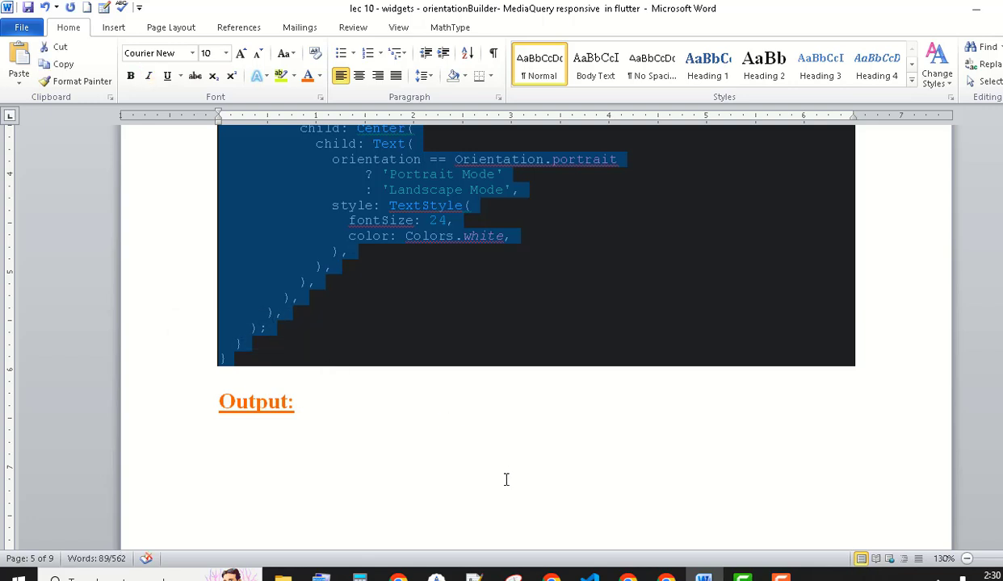
pyautogui.click(592, 579)
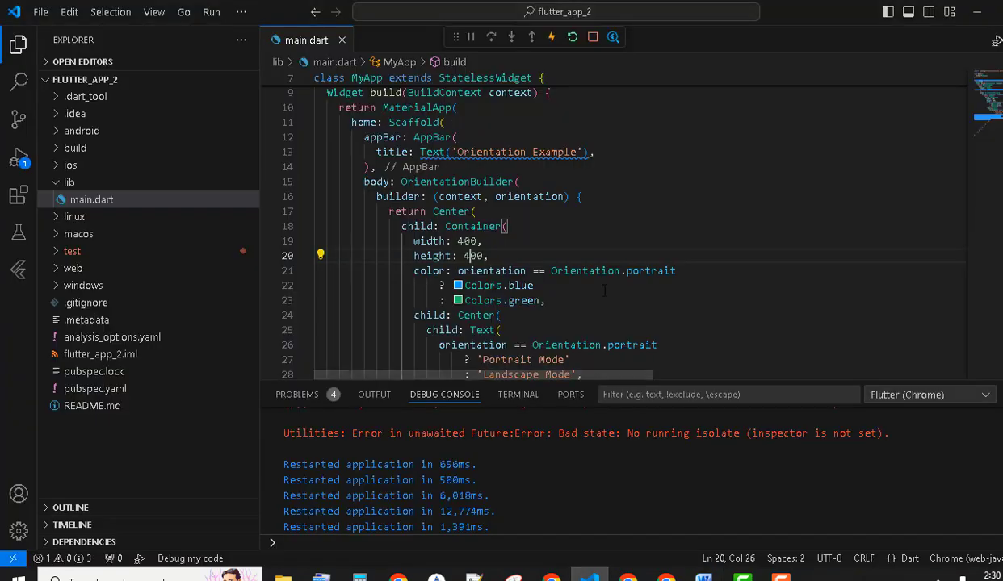
# Replace all of main.dart with the copied MediaQuery OrientationExample code and save to hot reload
pyautogui.click(533, 285)
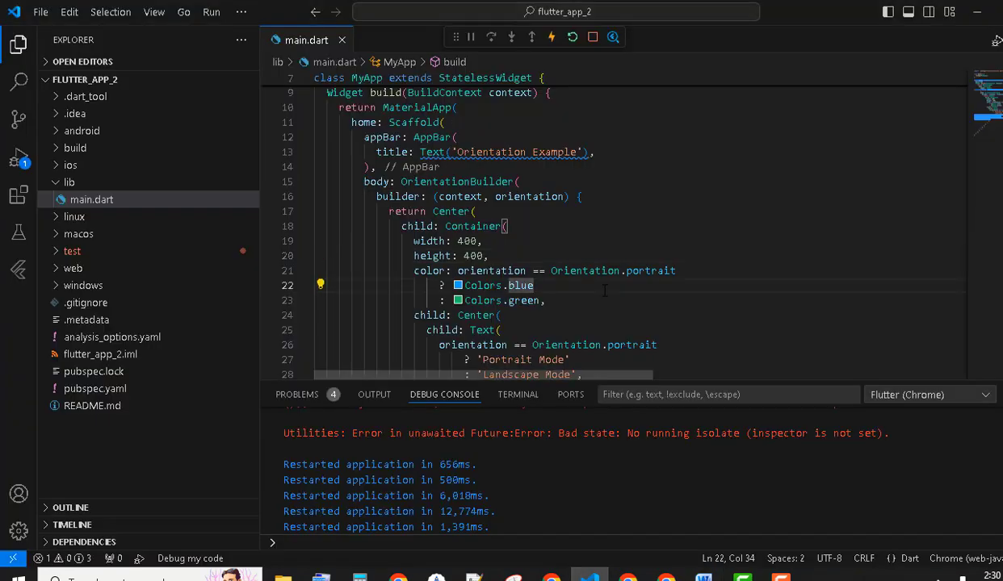
pyautogui.hotkey('ctrl', 'a')
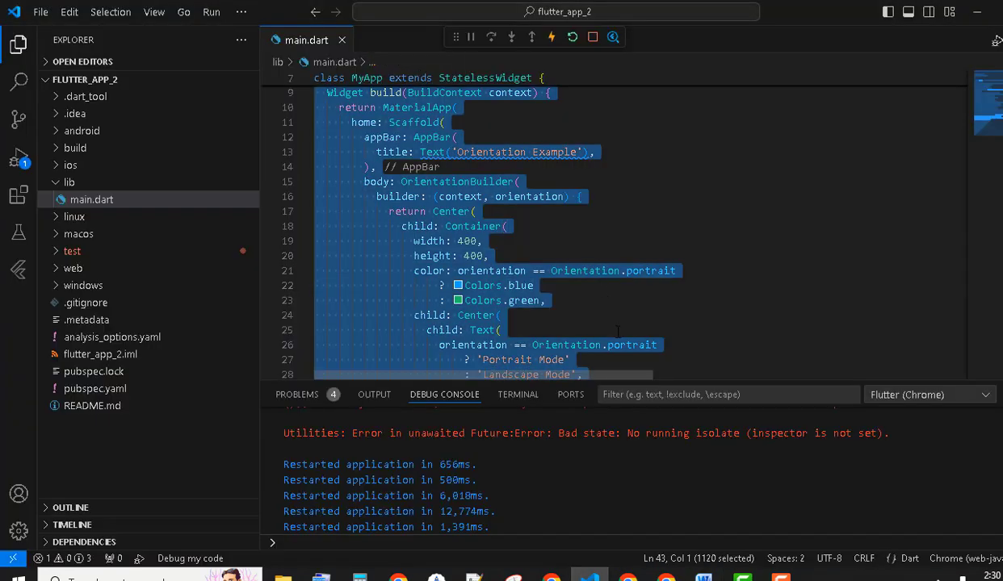
pyautogui.hotkey('alt', 'Tab')
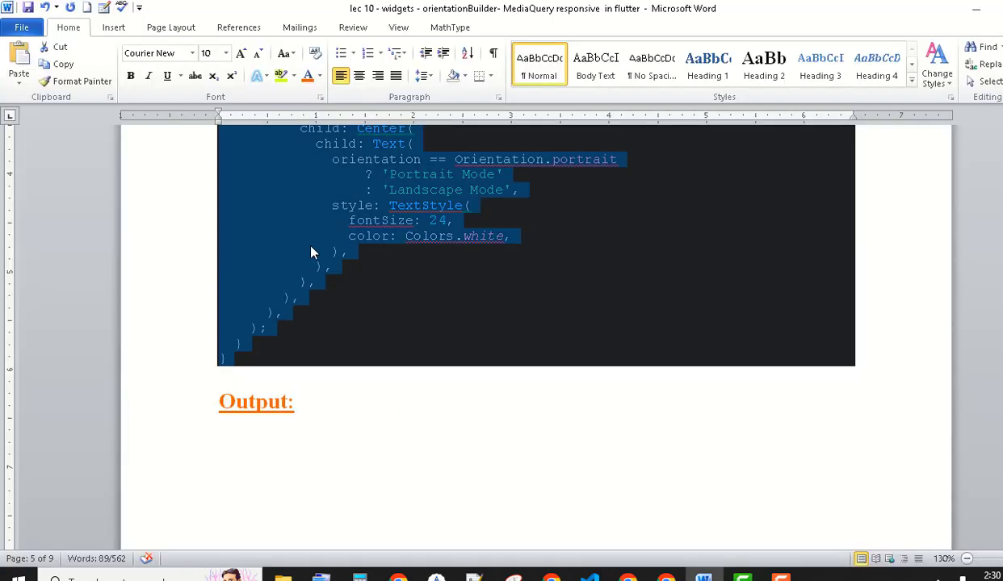
pyautogui.rightClick(301, 239)
pyautogui.click(254, 280)
pyautogui.click(591, 576)
pyautogui.click(592, 576)
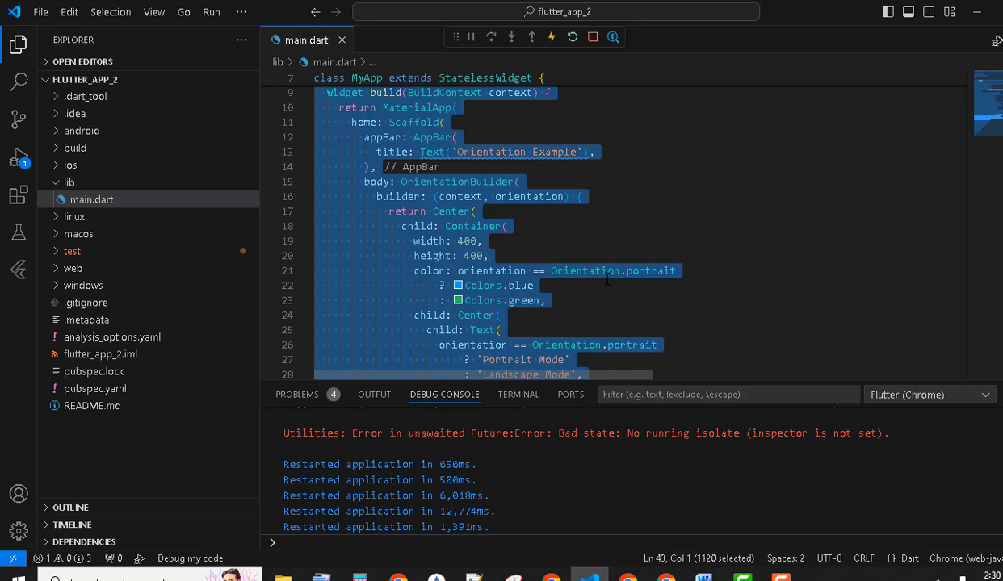
pyautogui.hotkey('ctrl', 'v')
pyautogui.hotkey('ctrl', 's')
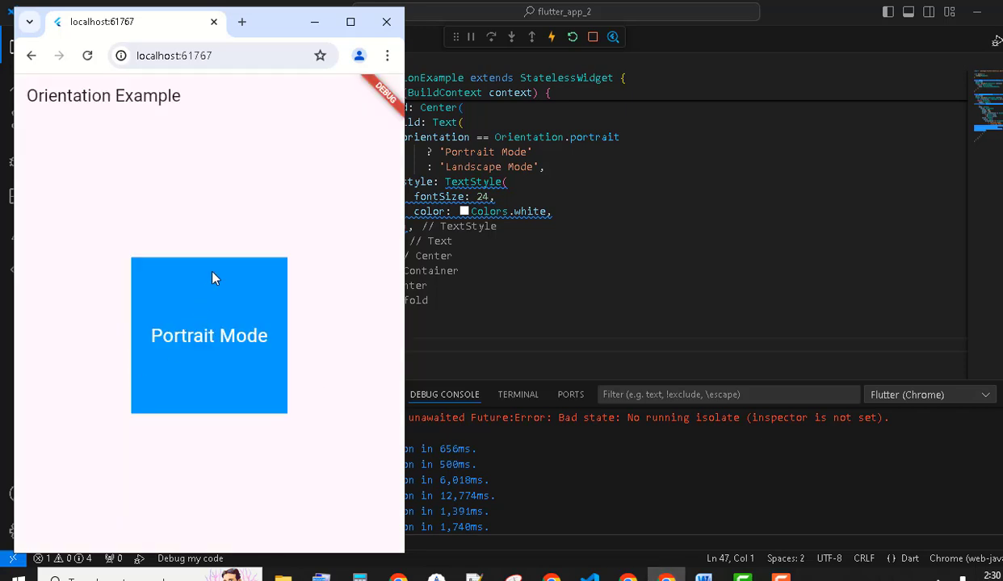
# Maximize and restore Chrome several times to flip green Landscape and blue Portrait boxes, then minimize it
pyautogui.click(350, 22)
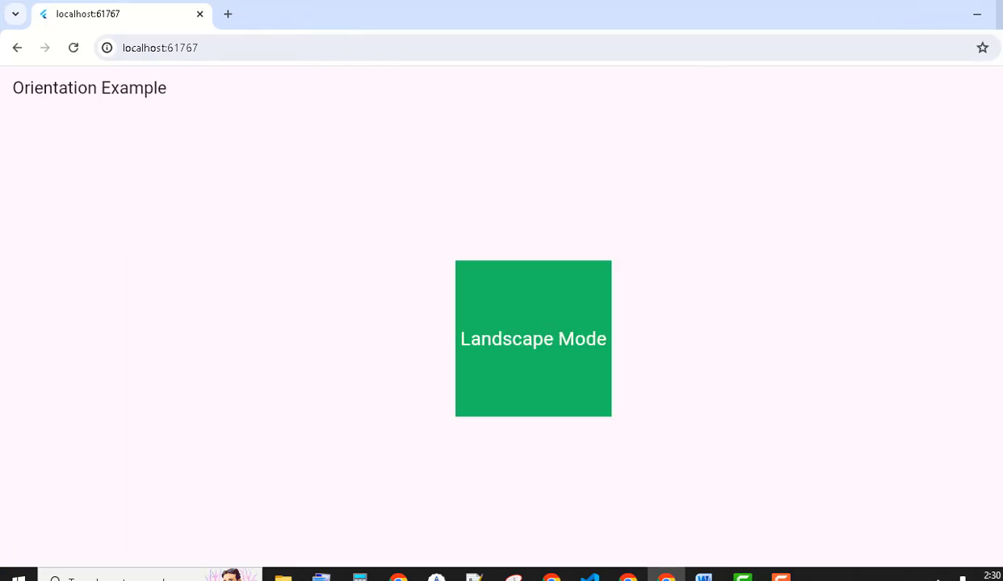
pyautogui.click(997, 10)
pyautogui.click(350, 22)
pyautogui.click(998, 10)
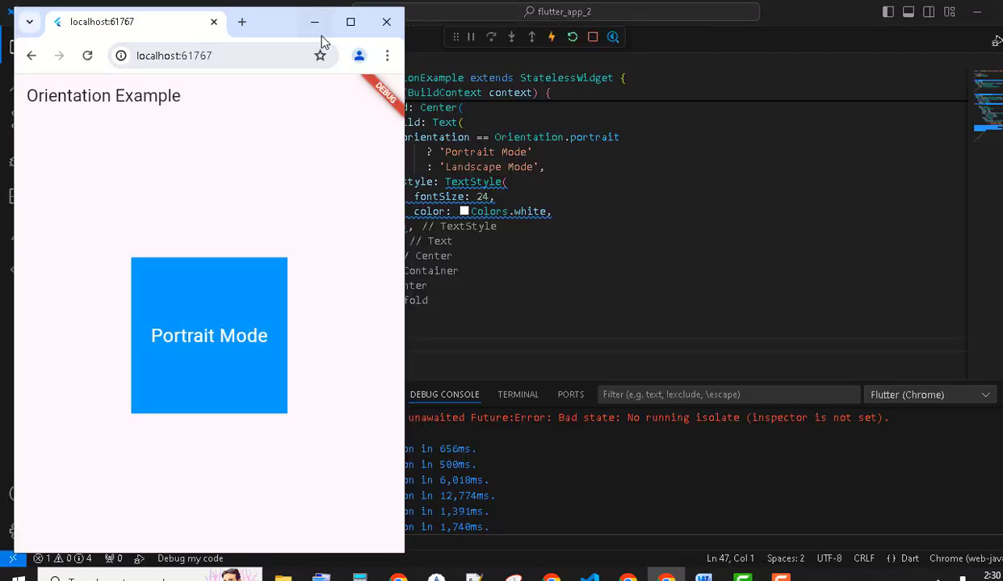
pyautogui.click(350, 22)
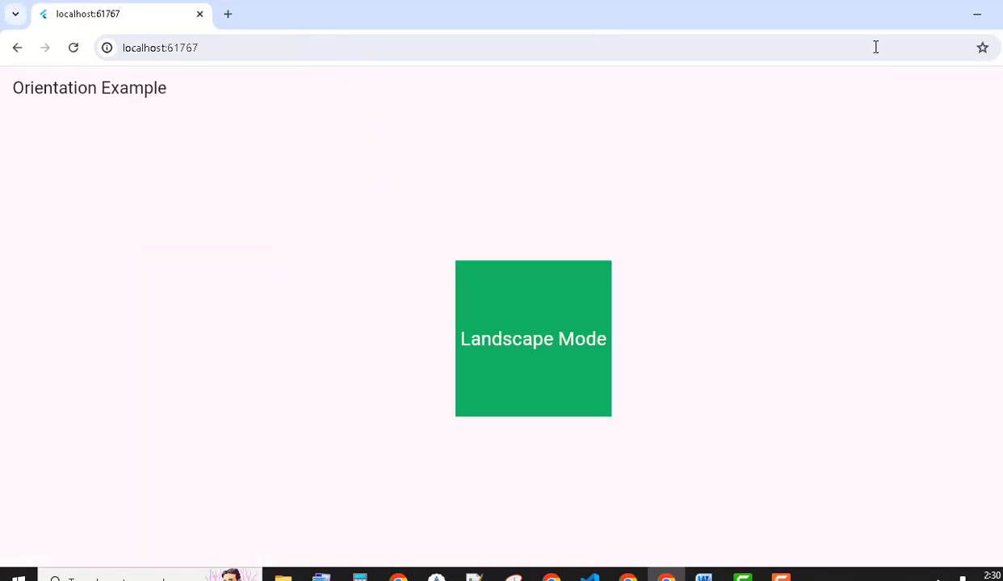
pyautogui.click(998, 18)
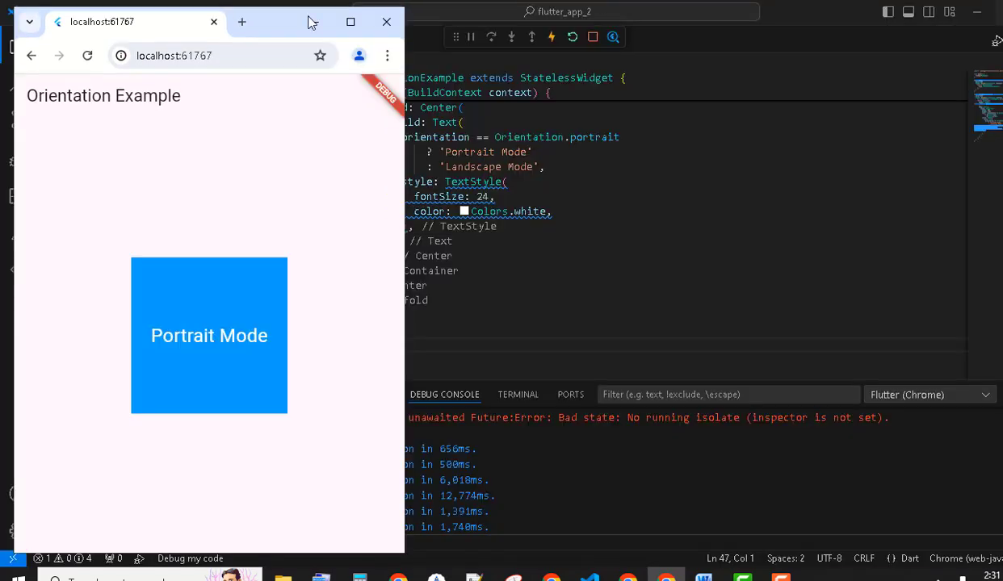
pyautogui.click(351, 32)
pyautogui.click(997, 14)
pyautogui.click(315, 22)
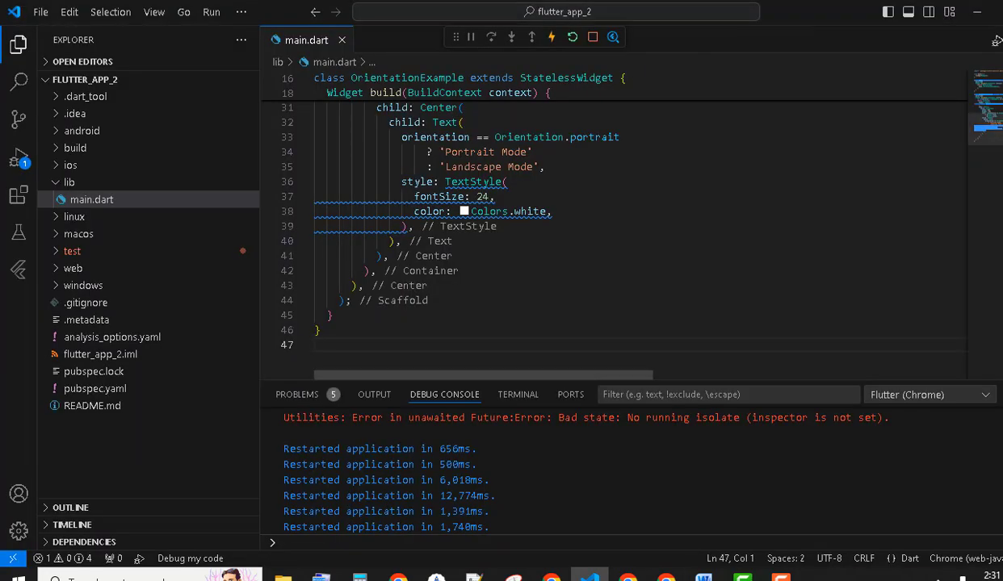
# Scroll through the MediaQuery example code in main.dart
pyautogui.scroll(3, 476, 226)
pyautogui.scroll(1, 477, 226)
pyautogui.scroll(2, 477, 226)
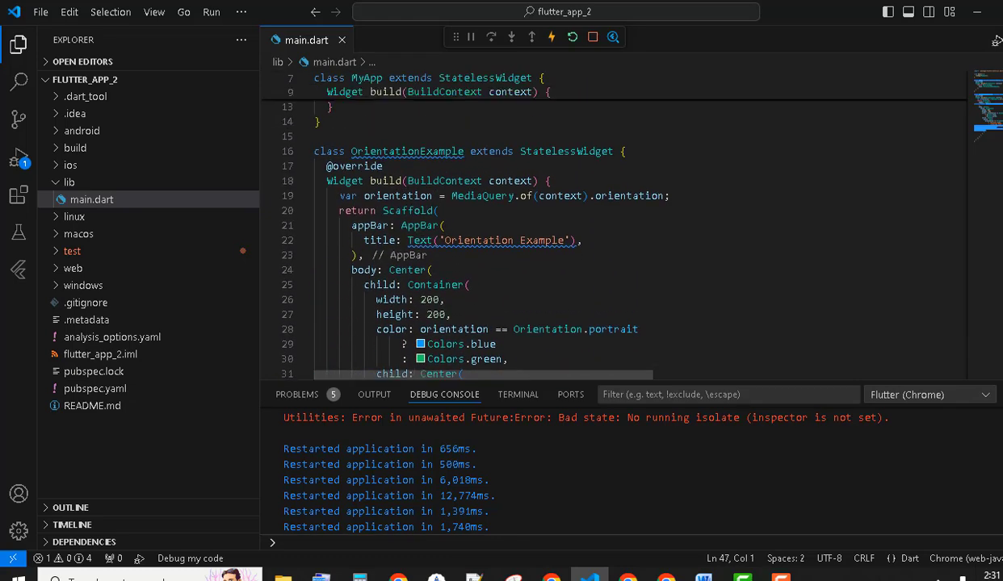
pyautogui.scroll(3, 613, 226)
pyautogui.scroll(1, 613, 226)
pyautogui.scroll(-2, 613, 226)
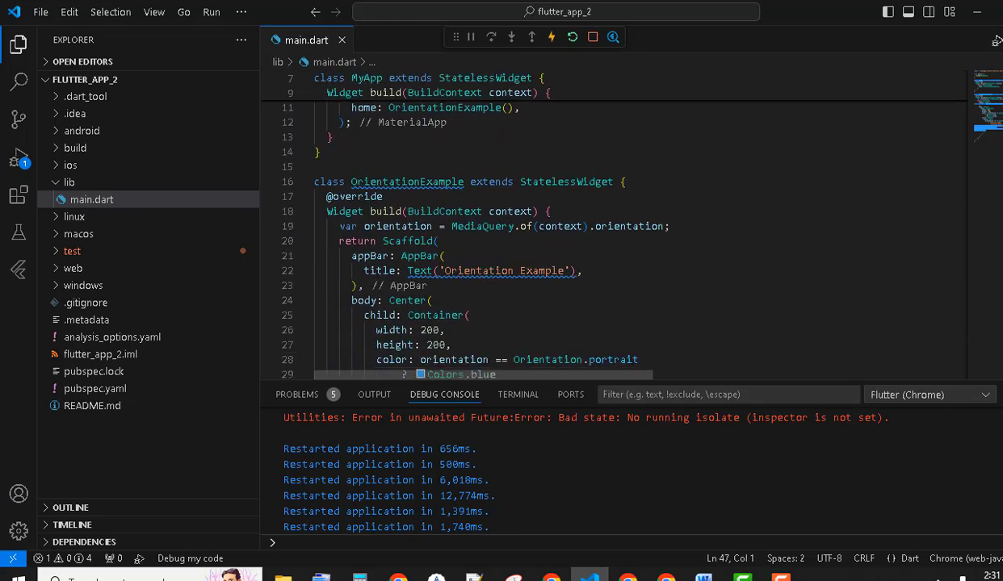
pyautogui.scroll(-1, 614, 226)
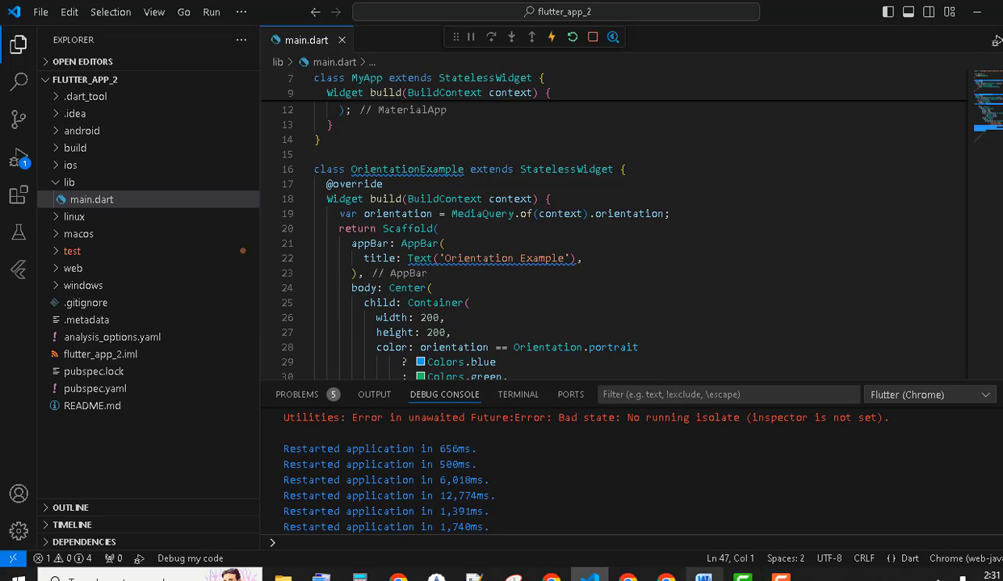
# Return to the Word notes and move down to page 9's Comparison section
pyautogui.click(703, 578)
pyautogui.moveTo(996, 349); pyautogui.dragTo(997, 367)
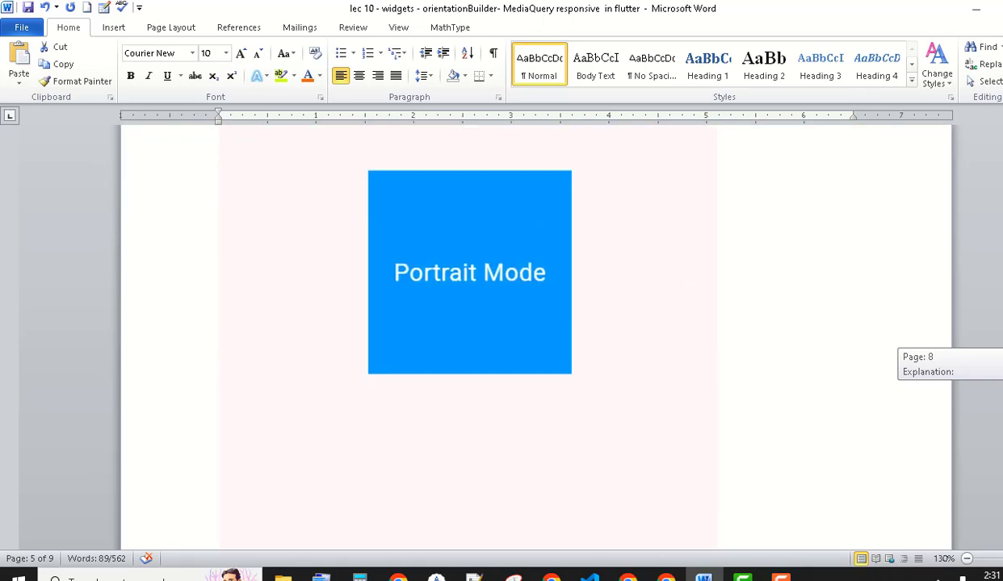
pyautogui.moveTo(997, 366); pyautogui.dragTo(996, 378)
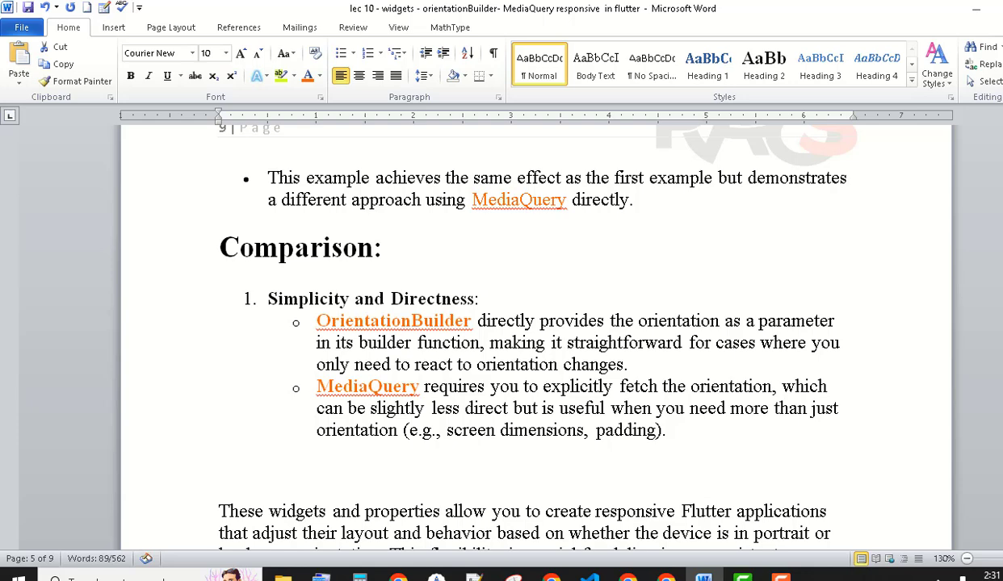
# In the OrientationBuilder comparison bullet, make 'where you only need to react to orientation changes.' orange and underlined
pyautogui.scroll(-1, 521, 327)
pyautogui.scroll(-1, 522, 327)
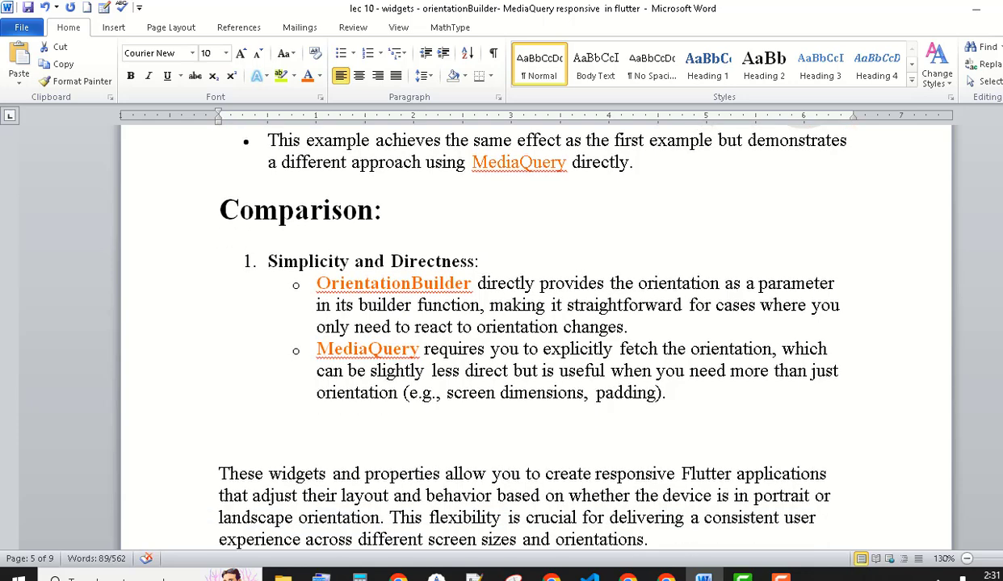
pyautogui.scroll(-2, 522, 327)
pyautogui.scroll(-1, 521, 327)
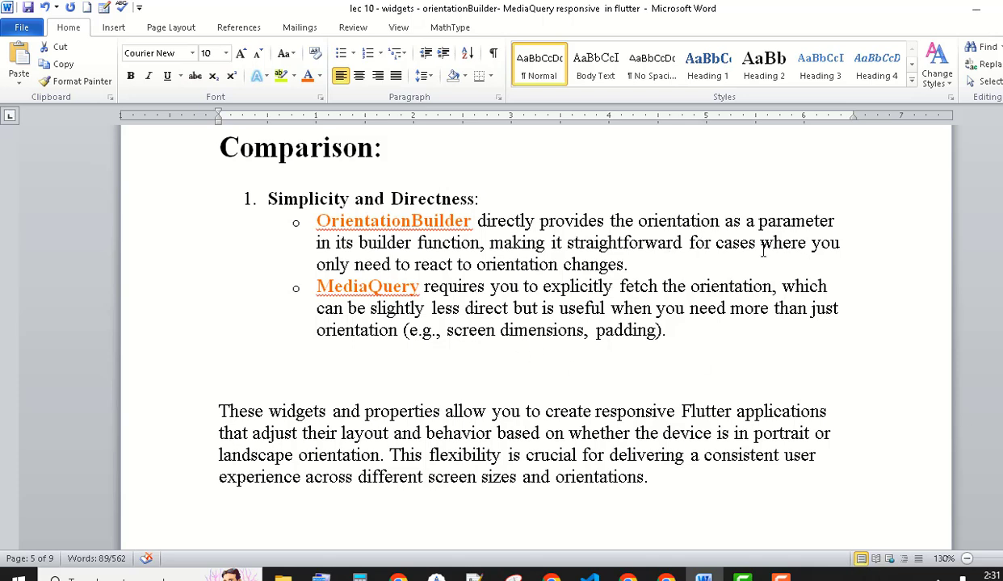
pyautogui.moveTo(764, 242); pyautogui.dragTo(652, 256)
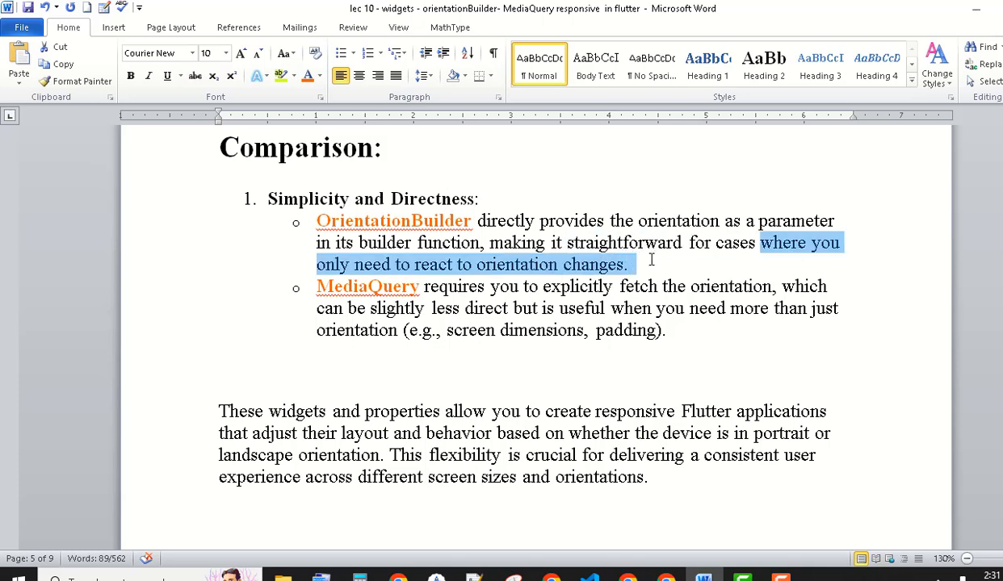
pyautogui.click(309, 79)
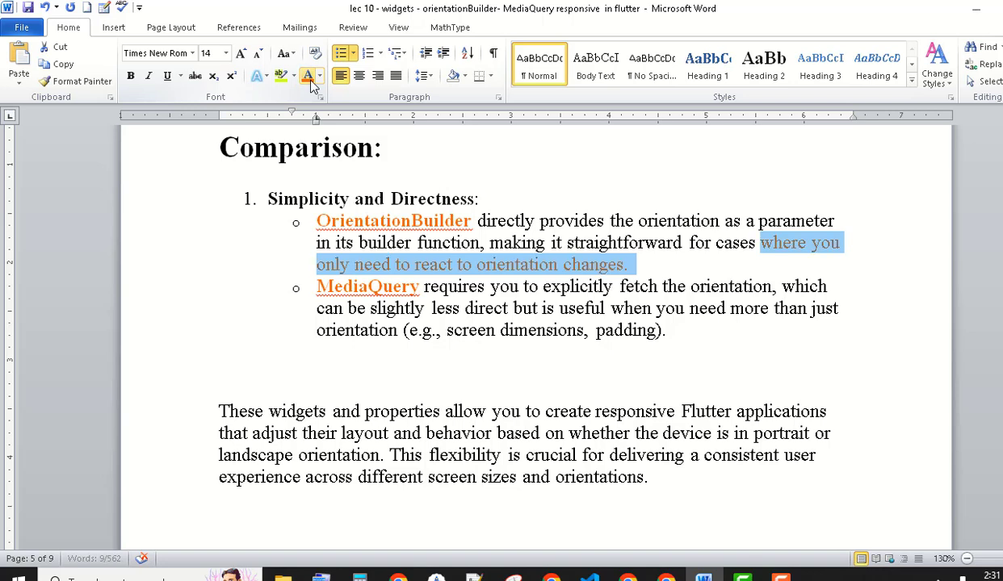
pyautogui.click(165, 80)
pyautogui.click(560, 327)
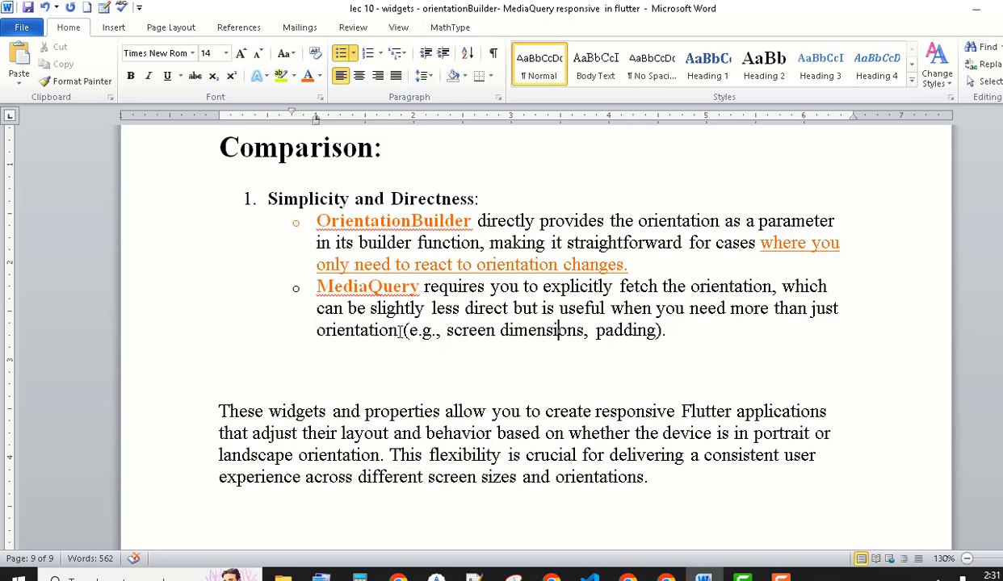
# Make the MediaQuery bullet's last line orange and underlined, then switch to Android Studio
pyautogui.moveTo(399, 331); pyautogui.dragTo(690, 329)
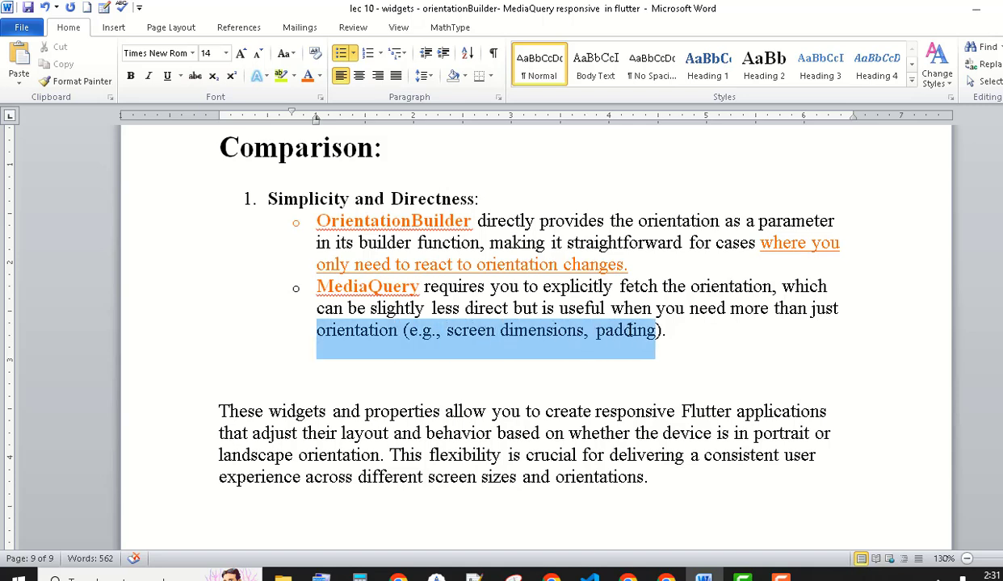
pyautogui.click(308, 75)
pyautogui.click(168, 77)
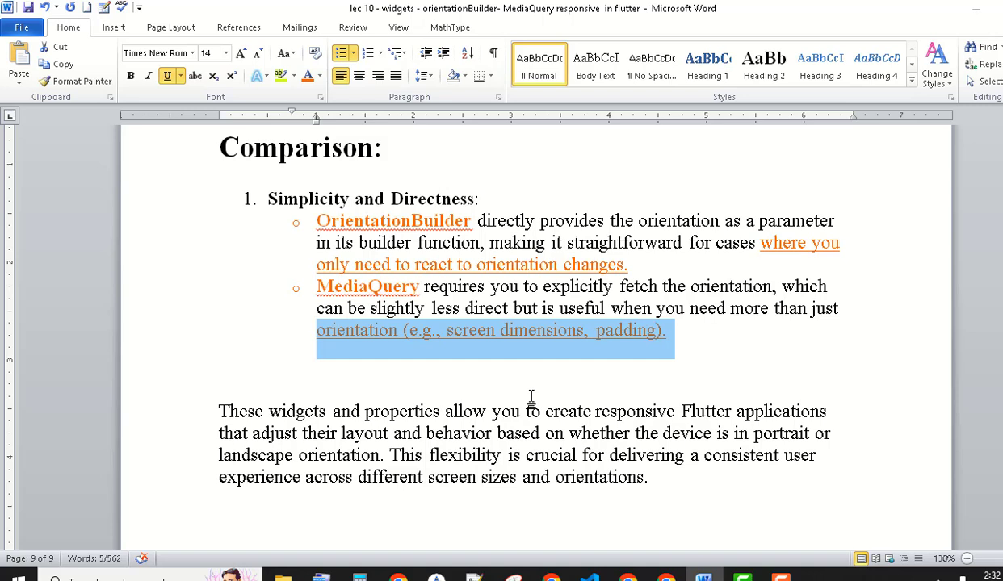
pyautogui.click(506, 391)
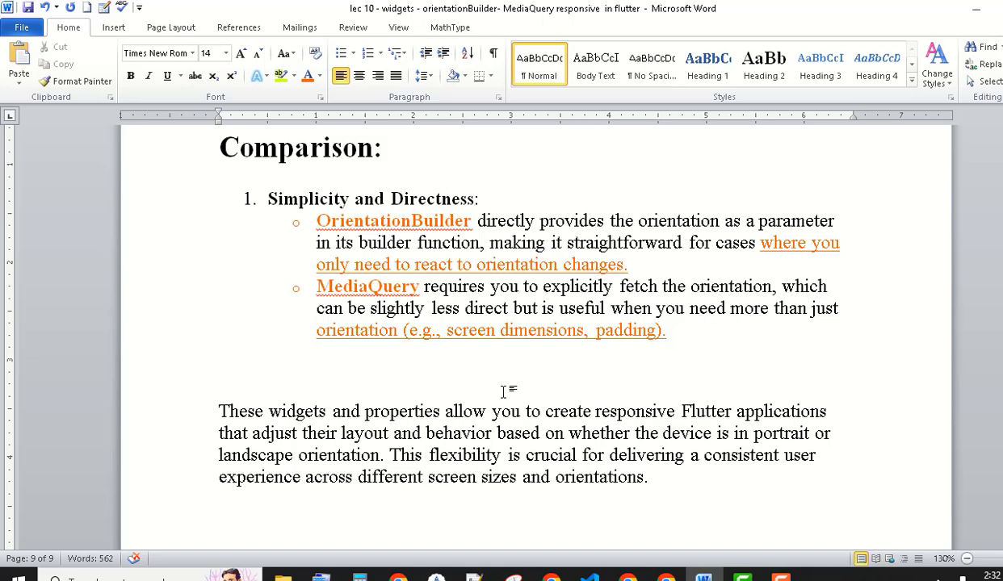
pyautogui.click(526, 352)
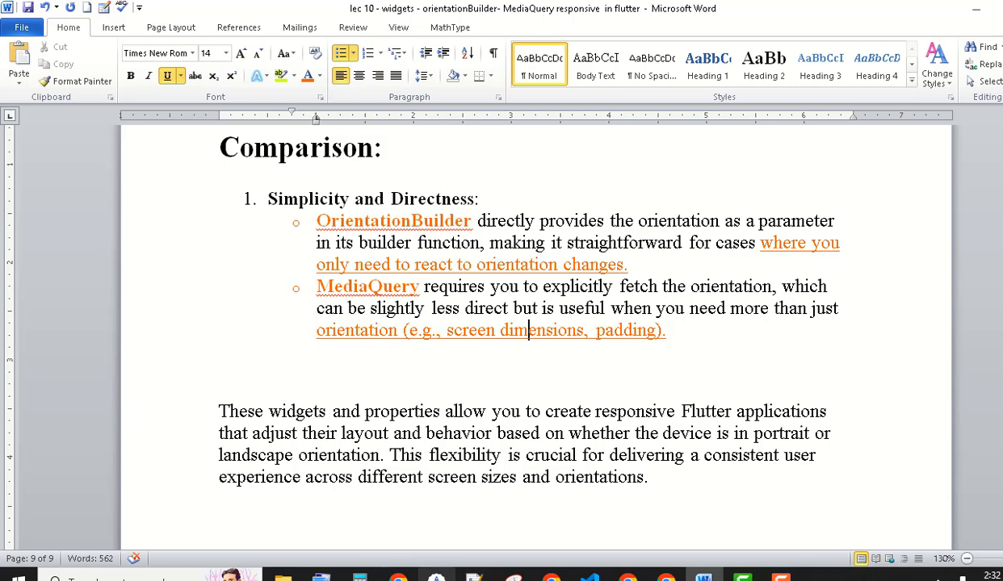
pyautogui.click(435, 576)
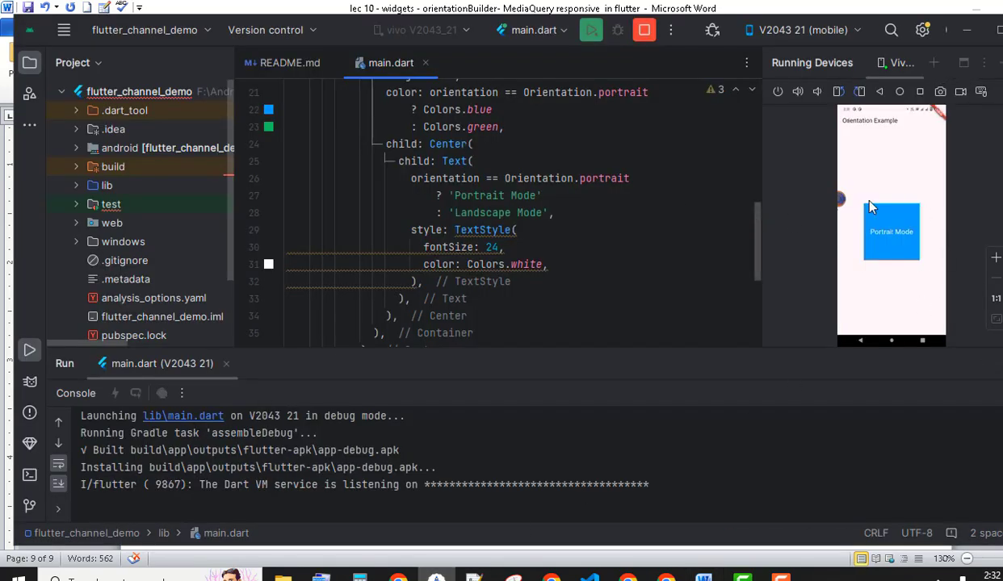
# Float the Running Devices panel into its own maximized window showing the phone's Portrait Mode screen
pyautogui.click(963, 63)
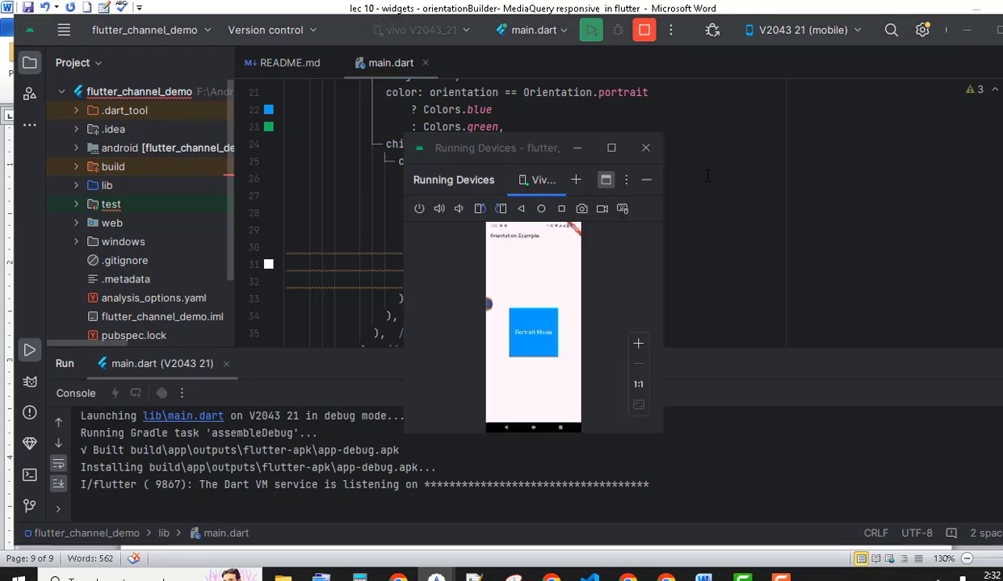
pyautogui.click(621, 148)
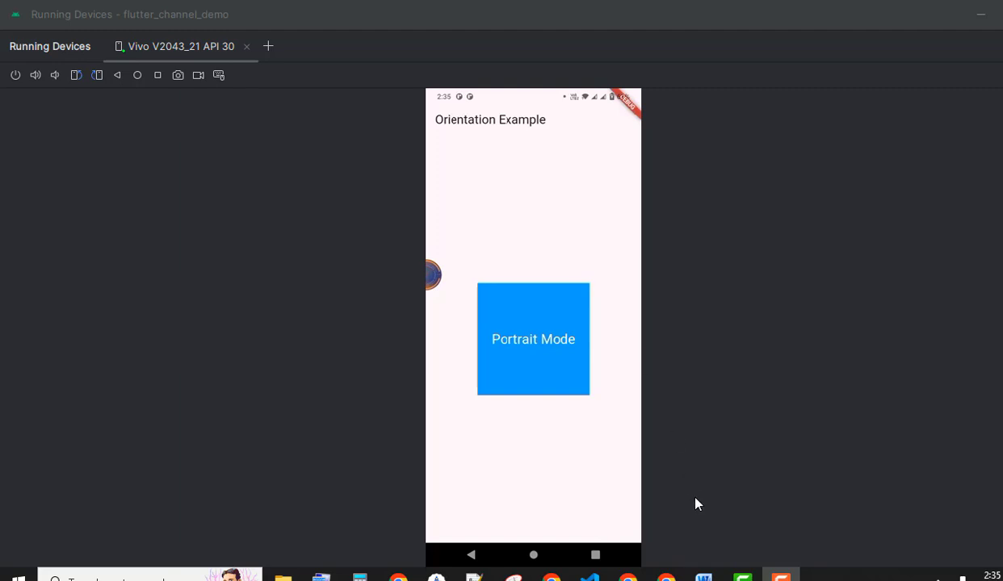
pyautogui.moveTo(436, 575)
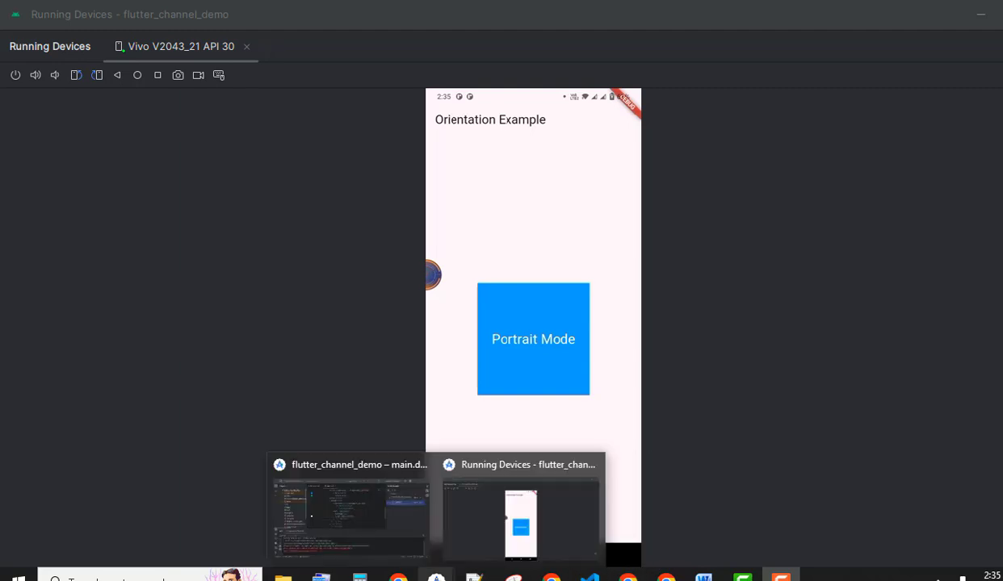
# Minimize the Android Studio editor, Running Devices window and VS Code to bring Word's comparison notes forward
pyautogui.click(405, 534)
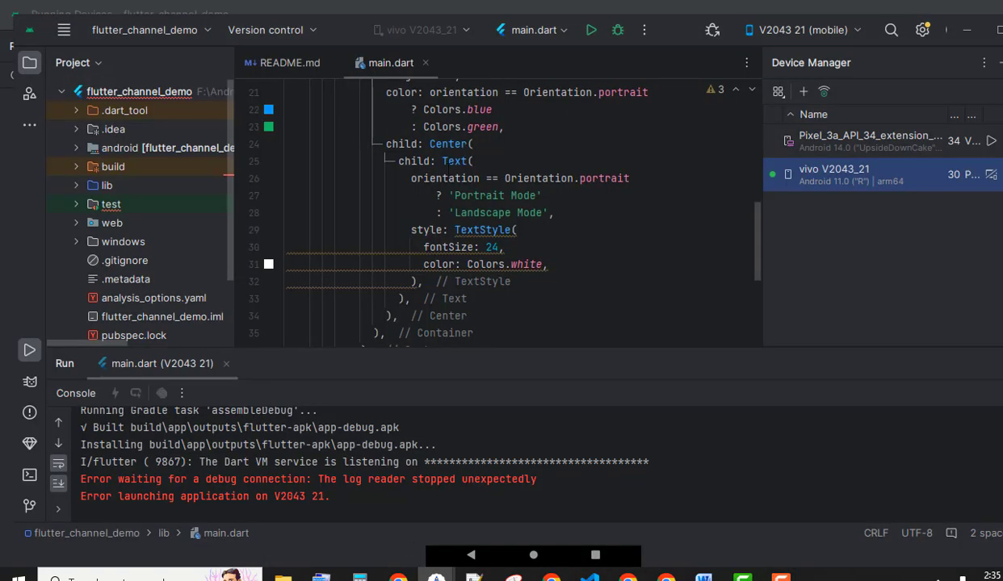
pyautogui.click(589, 577)
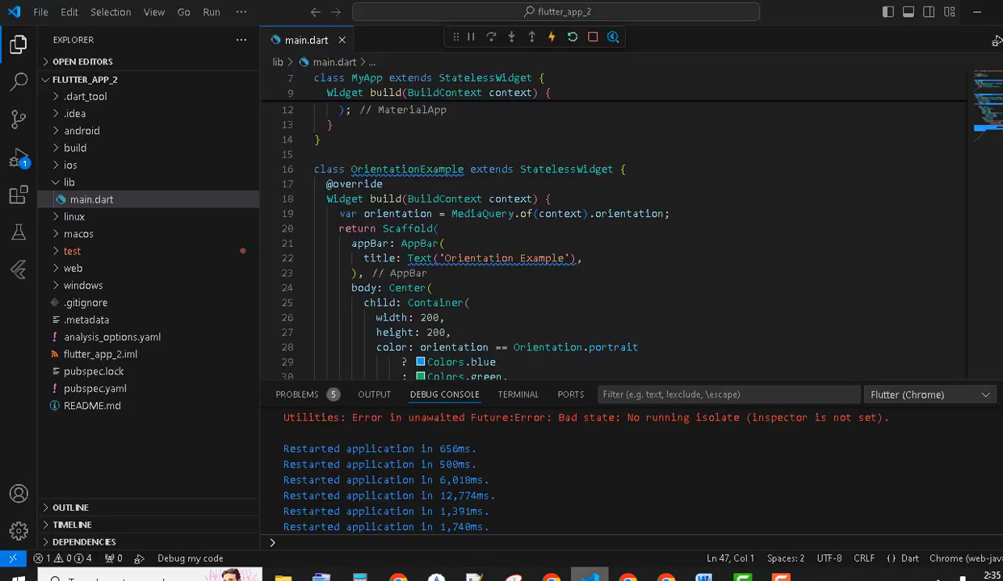
pyautogui.hotkey('alt', 'Tab')
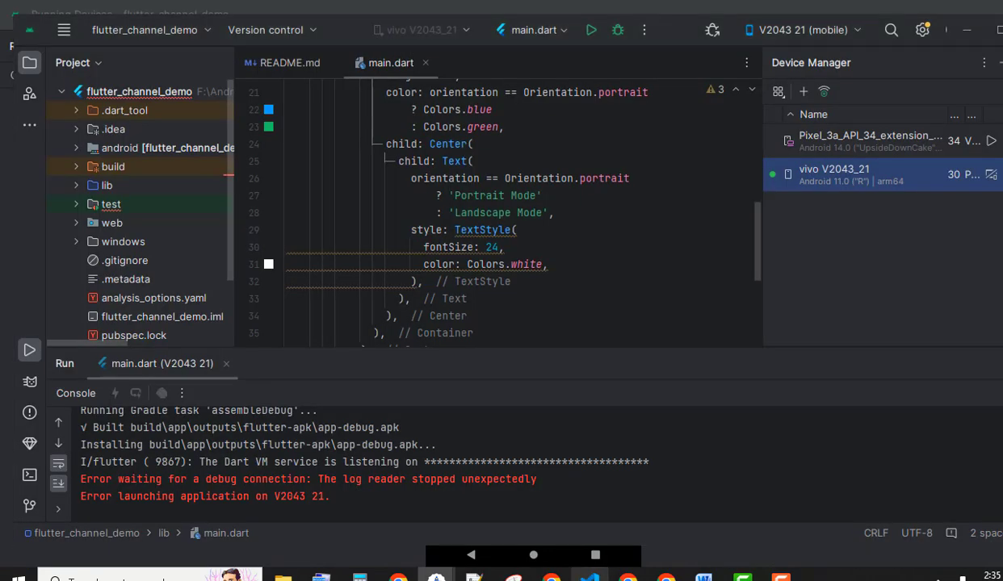
pyautogui.click(965, 32)
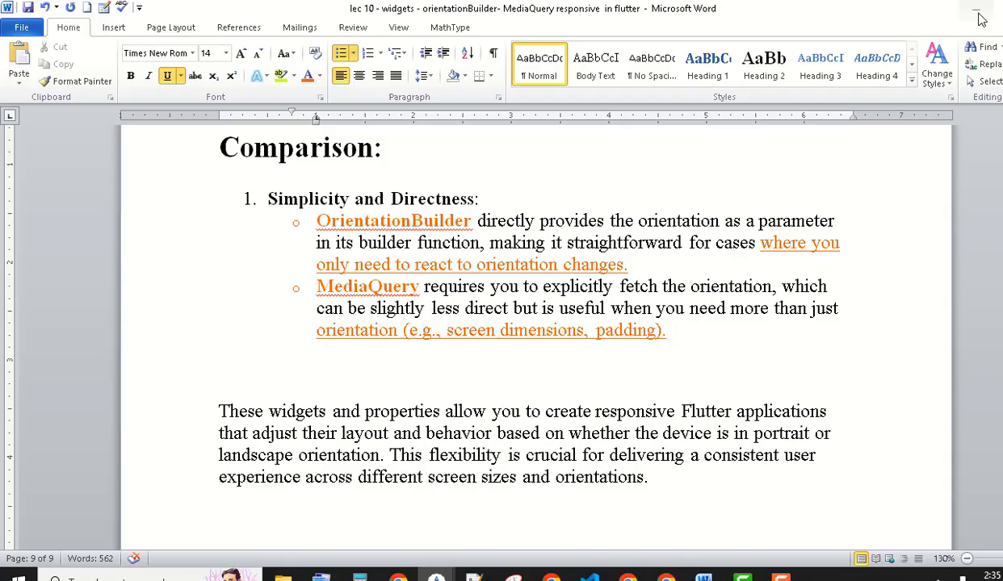
pyautogui.click(979, 14)
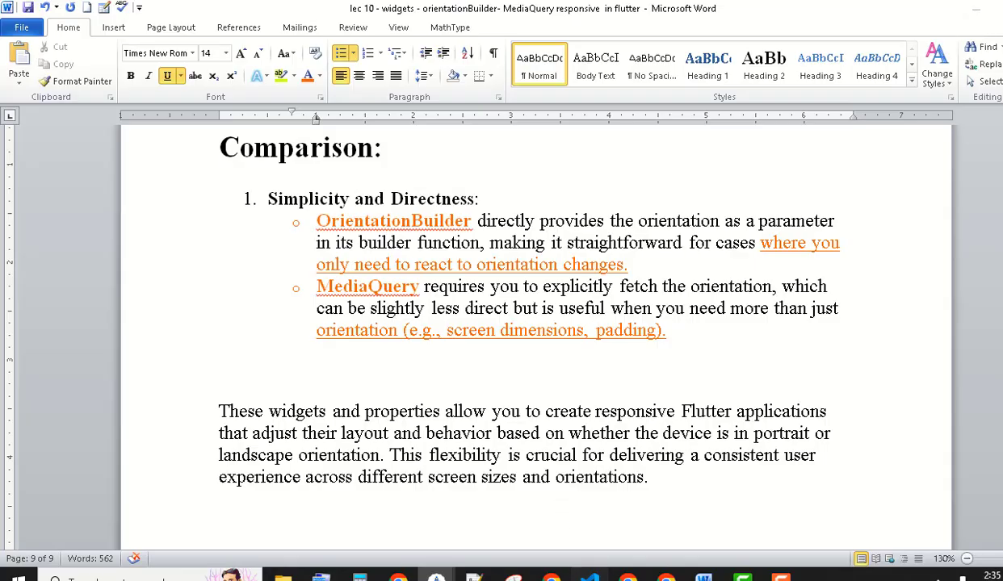
pyautogui.click(588, 577)
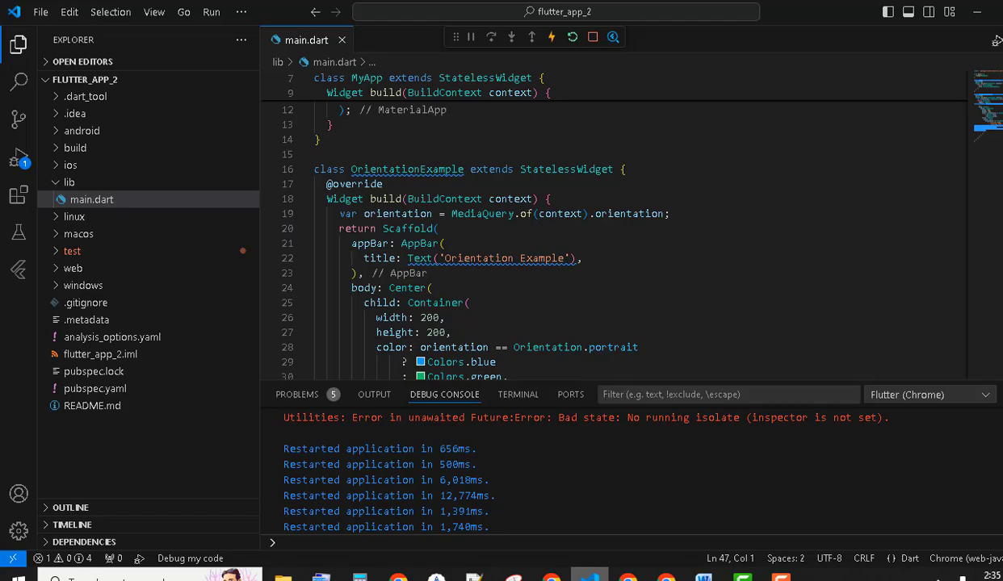
pyautogui.click(589, 577)
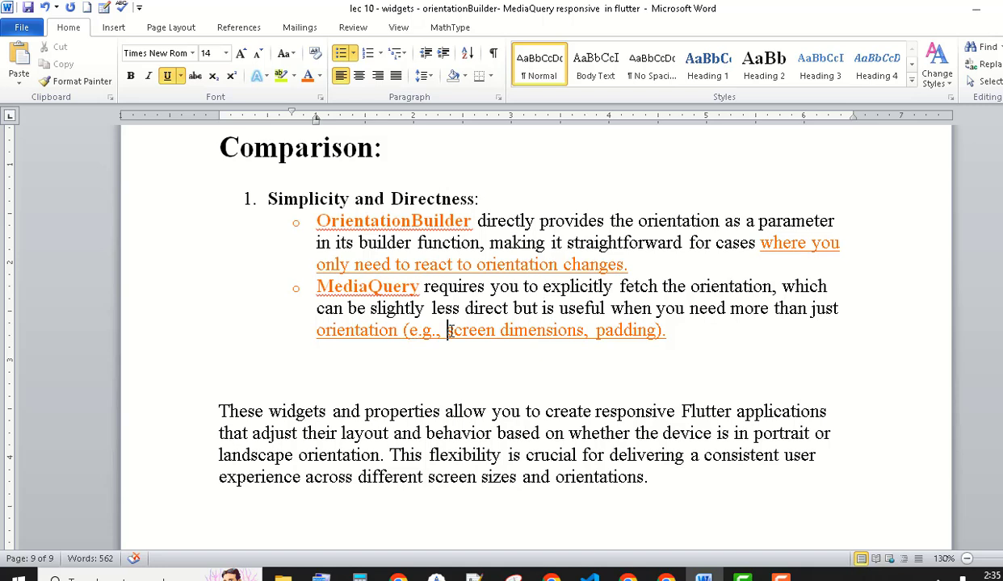
# Select 'screen dimensions', 'react to orientation changes' and the OrientationBuilder name in the comparison bullets for emphasis
pyautogui.moveTo(448, 330); pyautogui.dragTo(681, 325)
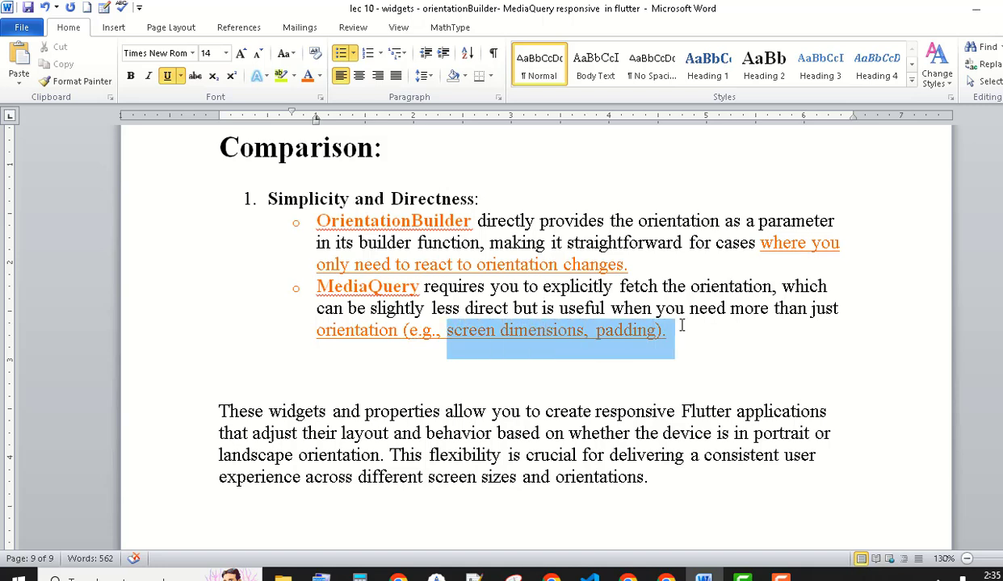
pyautogui.moveTo(626, 264); pyautogui.dragTo(449, 261)
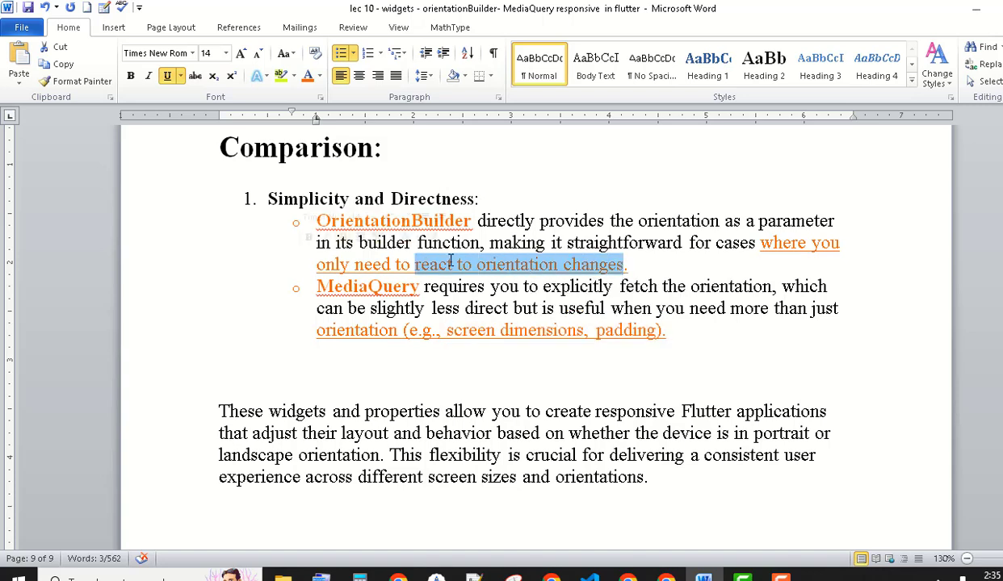
pyautogui.moveTo(472, 221); pyautogui.dragTo(316, 220)
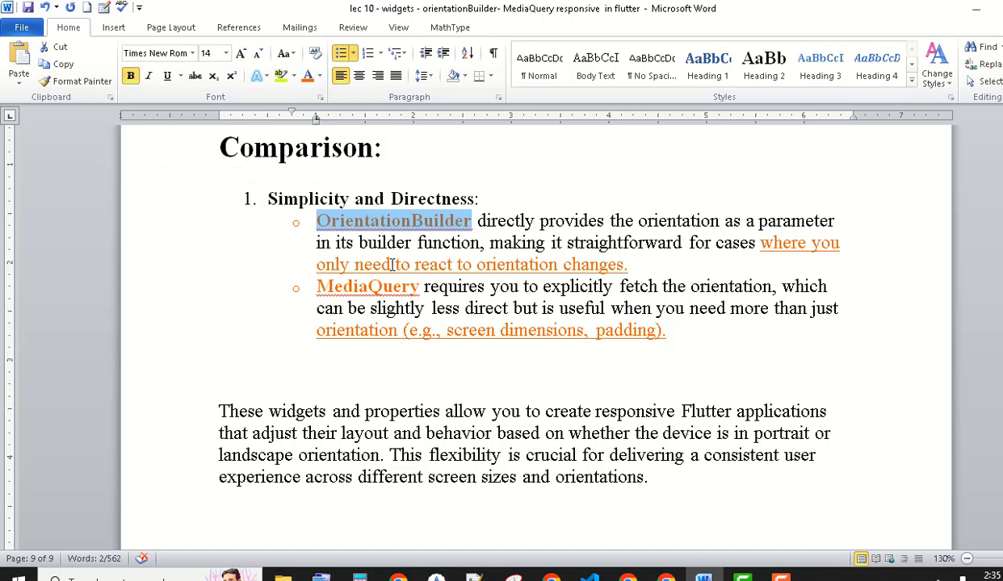
pyautogui.click(472, 234)
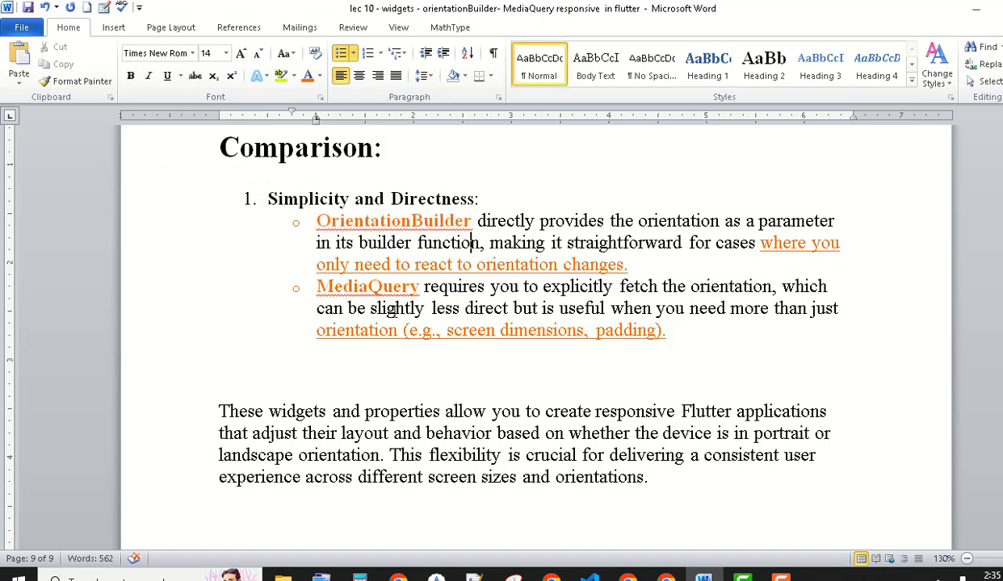
# Select the MediaQuery explanation, then scroll back to the course details on page 1
pyautogui.click(449, 287)
pyautogui.moveTo(316, 286); pyautogui.dragTo(460, 308)
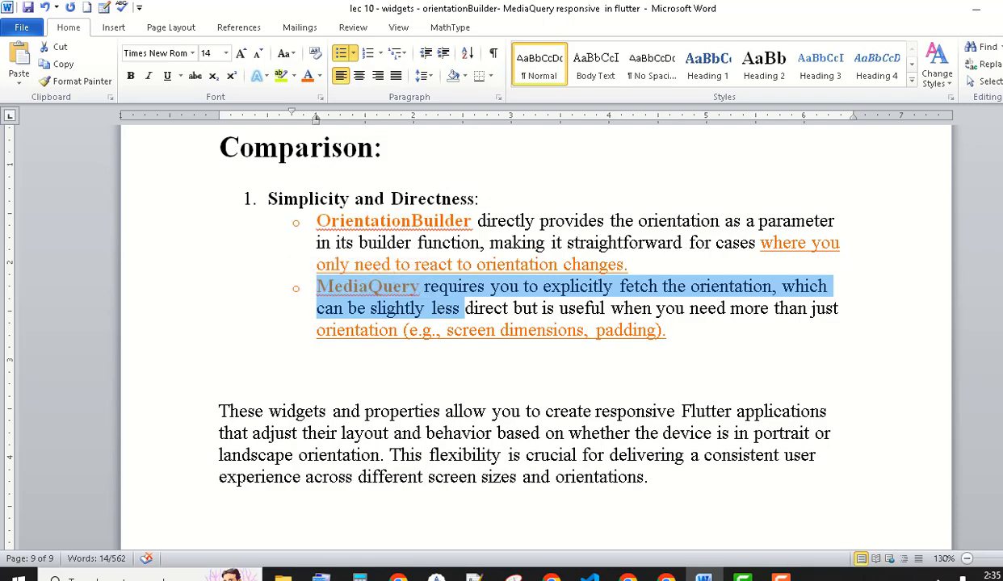
pyautogui.moveTo(997, 456); pyautogui.dragTo(998, 162)
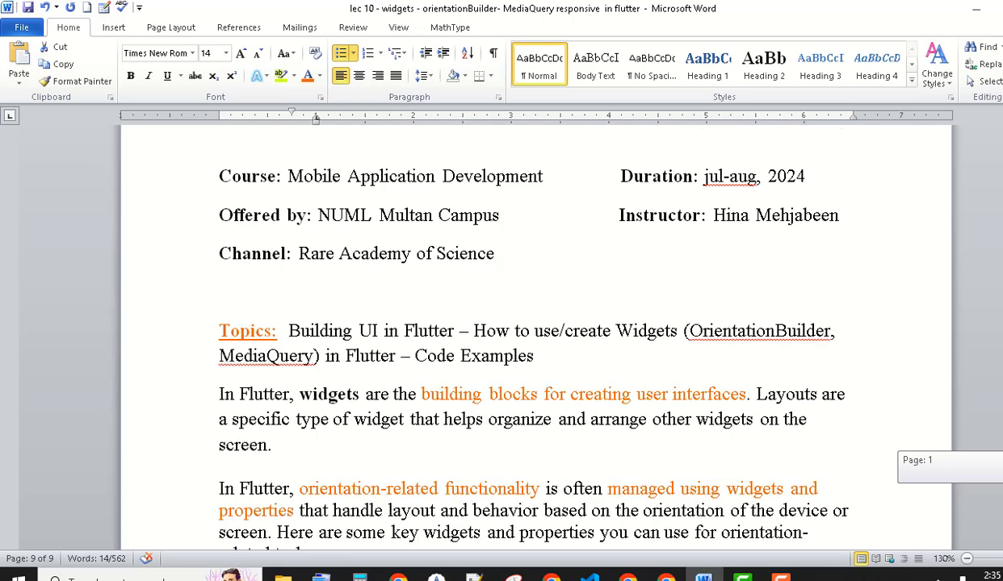
pyautogui.moveTo(998, 460); pyautogui.dragTo(998, 456)
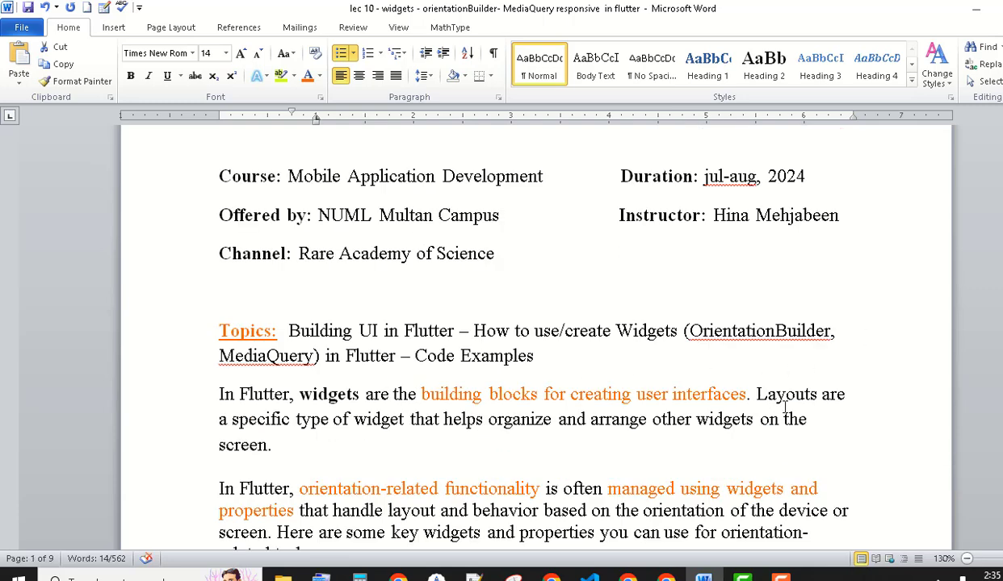
pyautogui.scroll(-3, 773, 370)
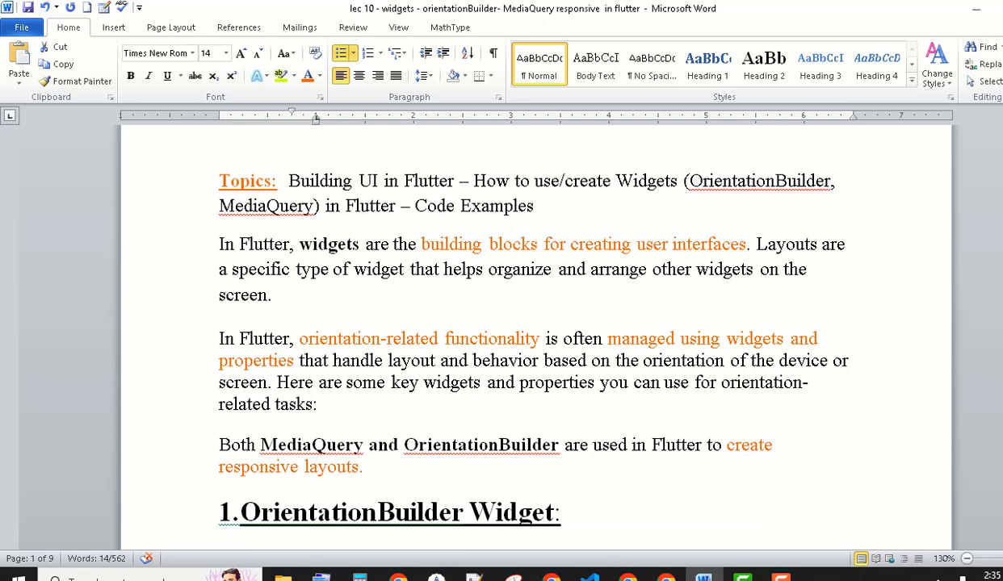
pyautogui.scroll(3, 651, 331)
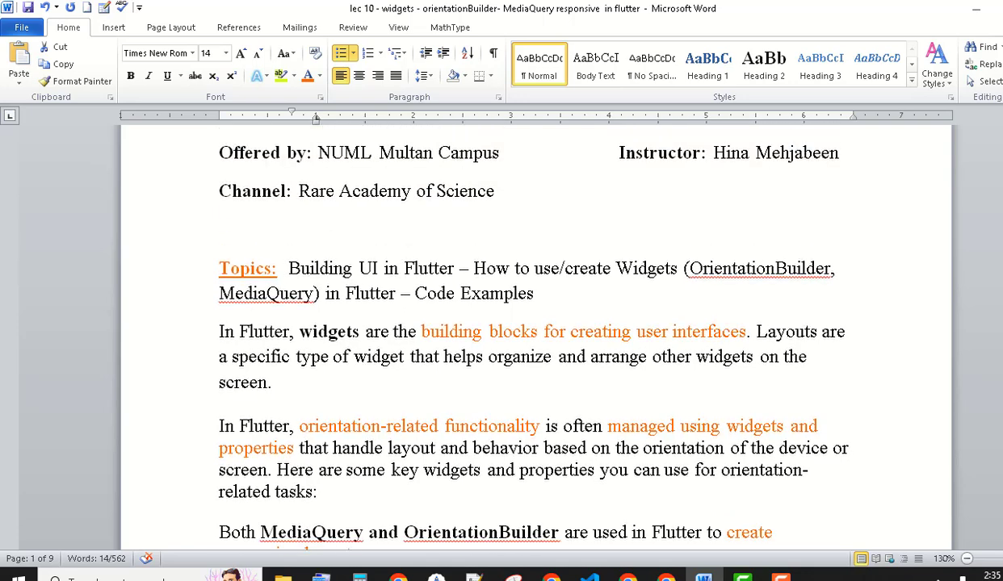
pyautogui.click(651, 330)
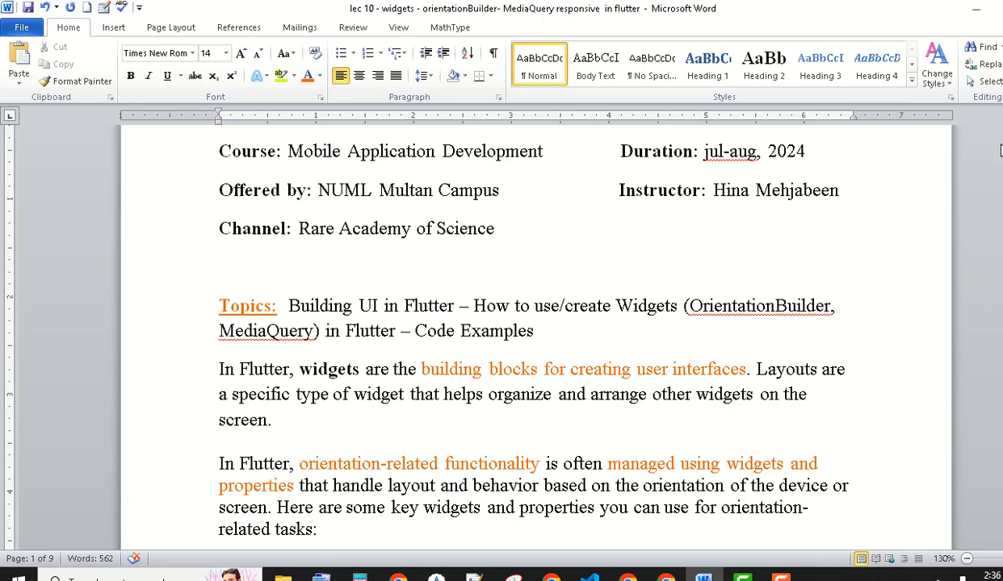
pyautogui.scroll(3, 500, 335)
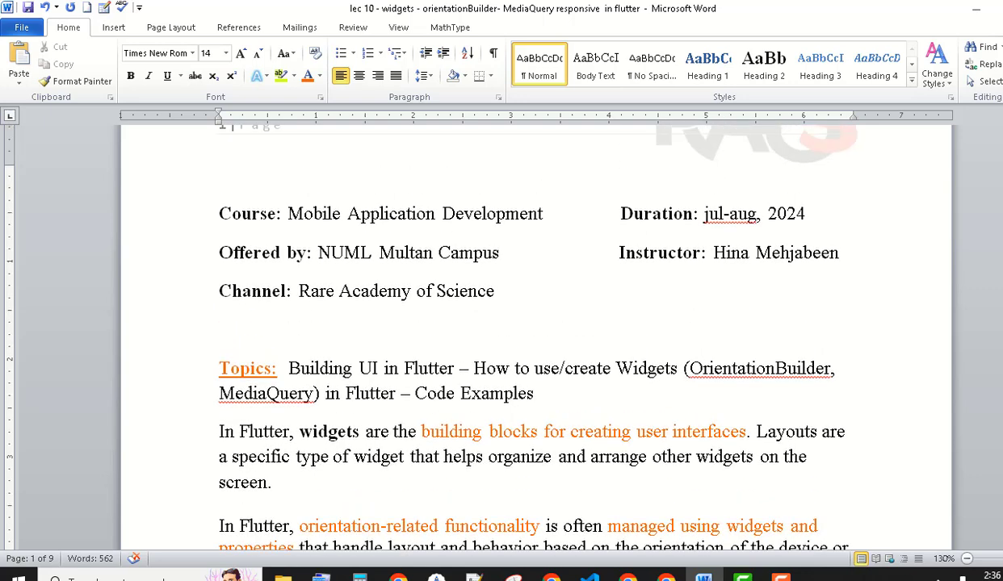
pyautogui.scroll(2, 861, 469)
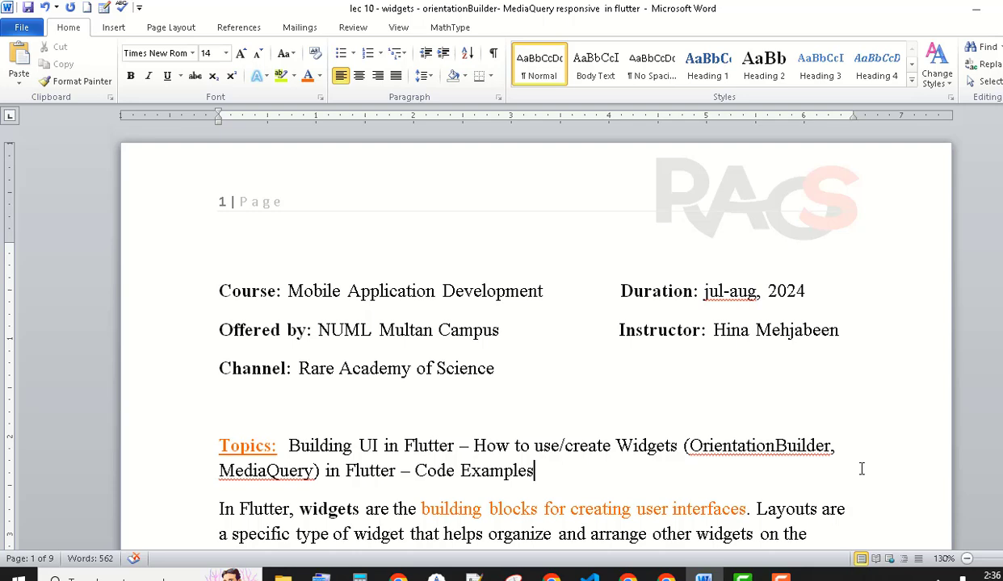
pyautogui.click(960, 576)
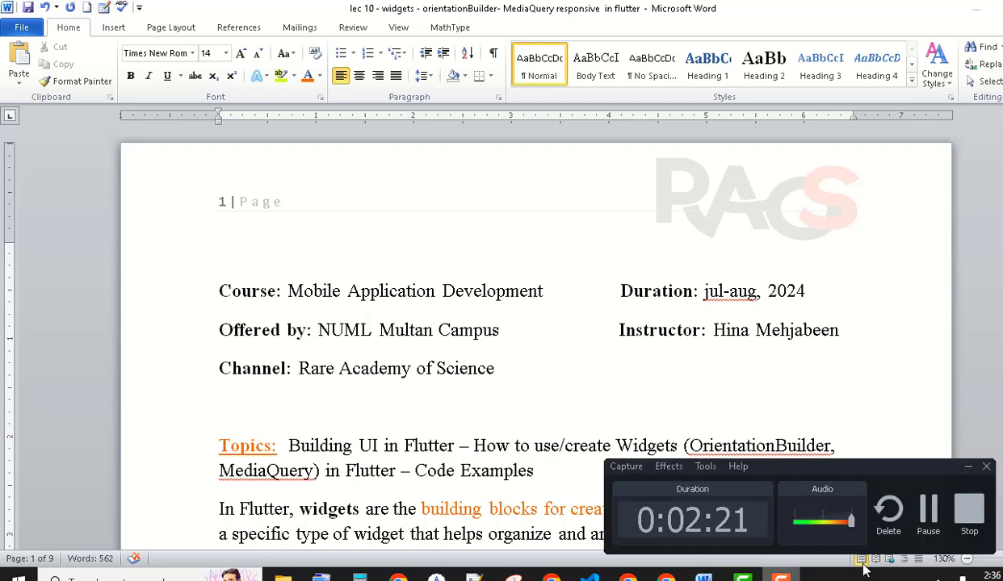